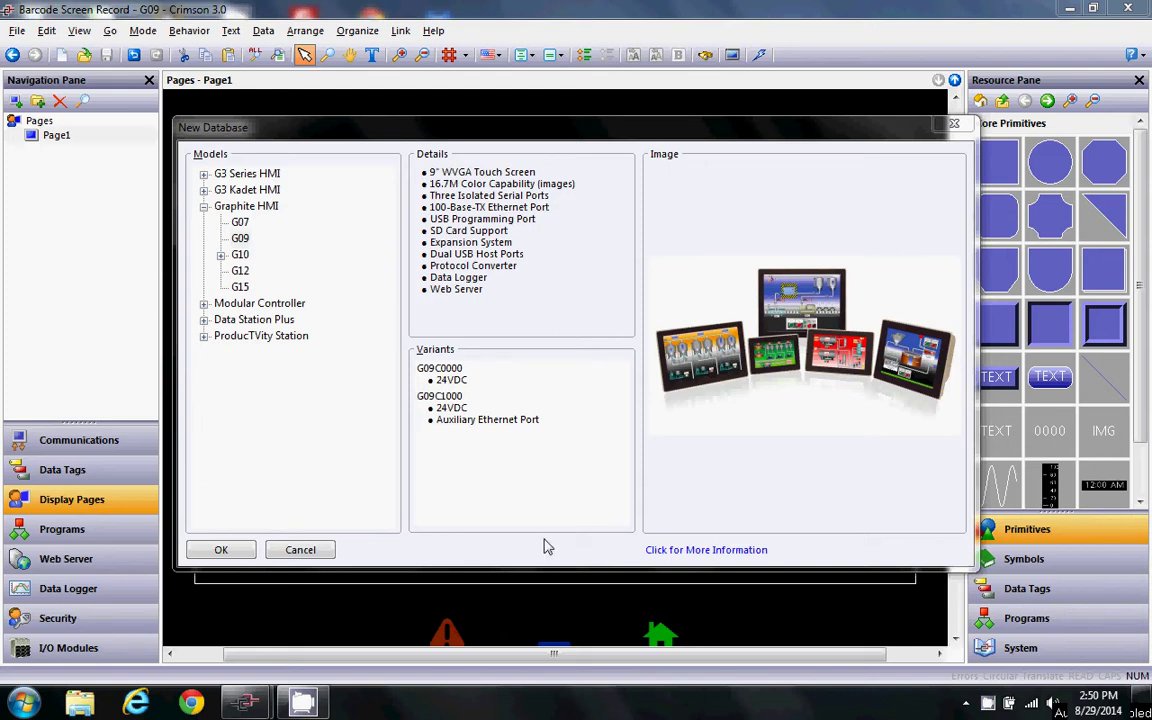
- Choose the Graphite HMI G09 model for the new database
{"action": "left_click", "coordinate": [245, 242]}
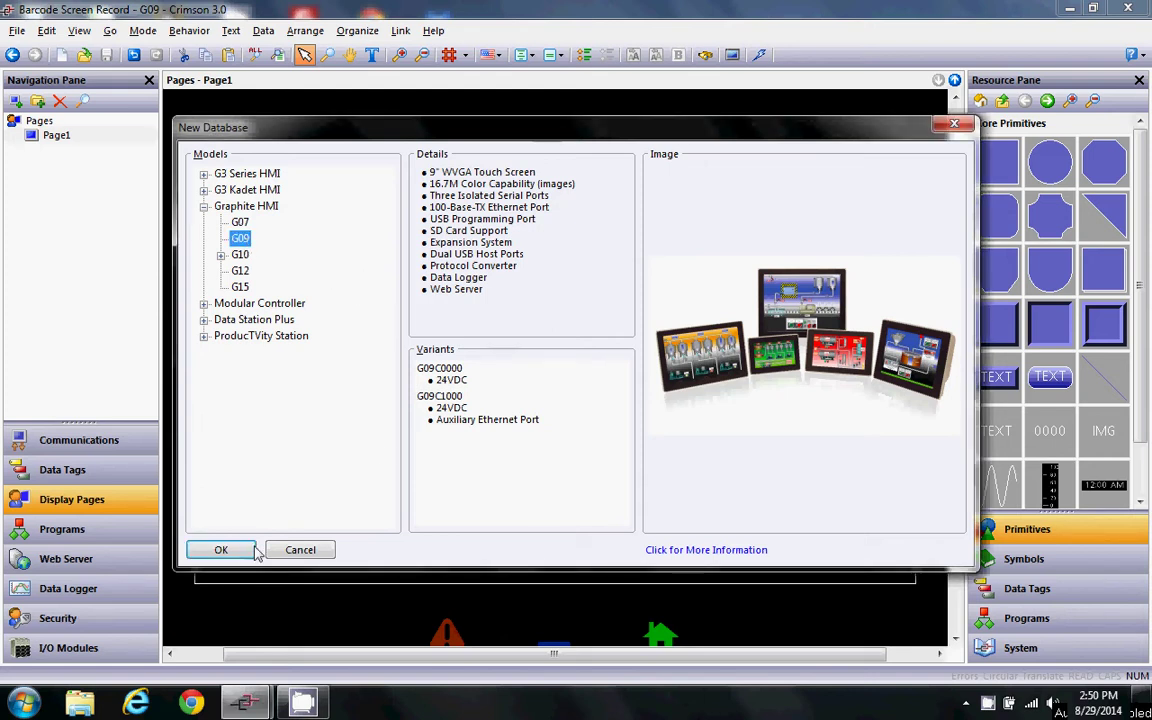
- Create the G09 project and set Ethernet 1 to manual configuration with IP 192.168.1.20
{"action": "left_click", "coordinate": [224, 550]}
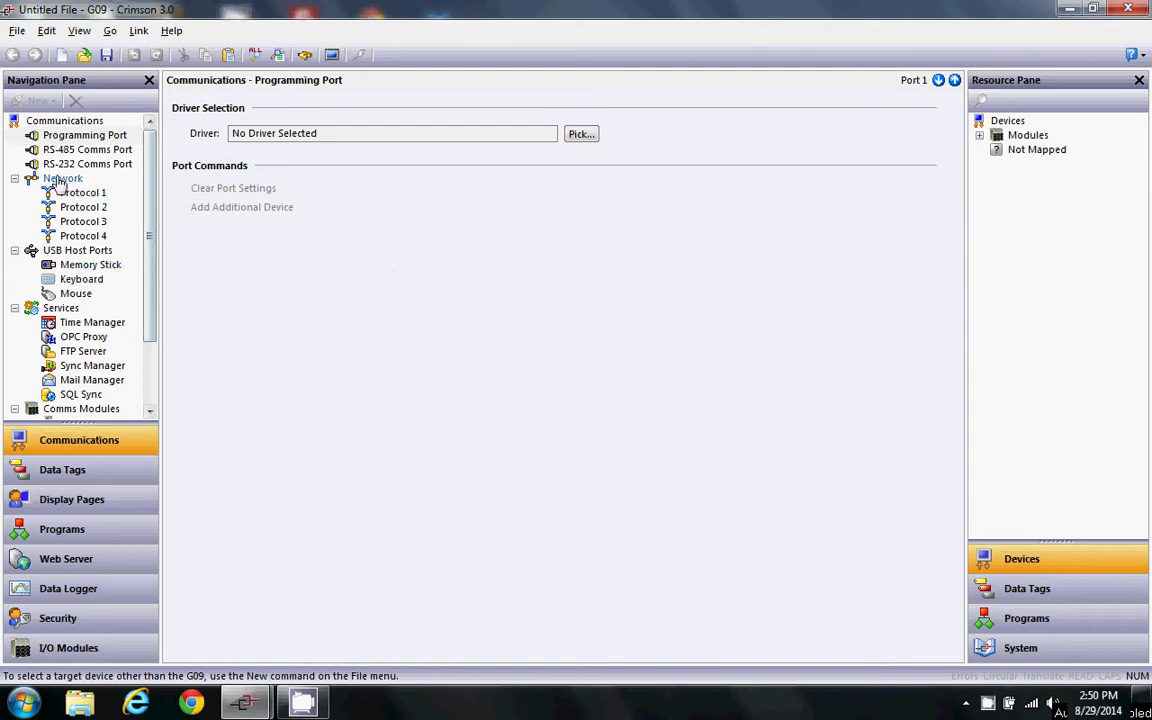
{"action": "left_click", "coordinate": [60, 179]}
{"action": "left_click", "coordinate": [429, 151]}
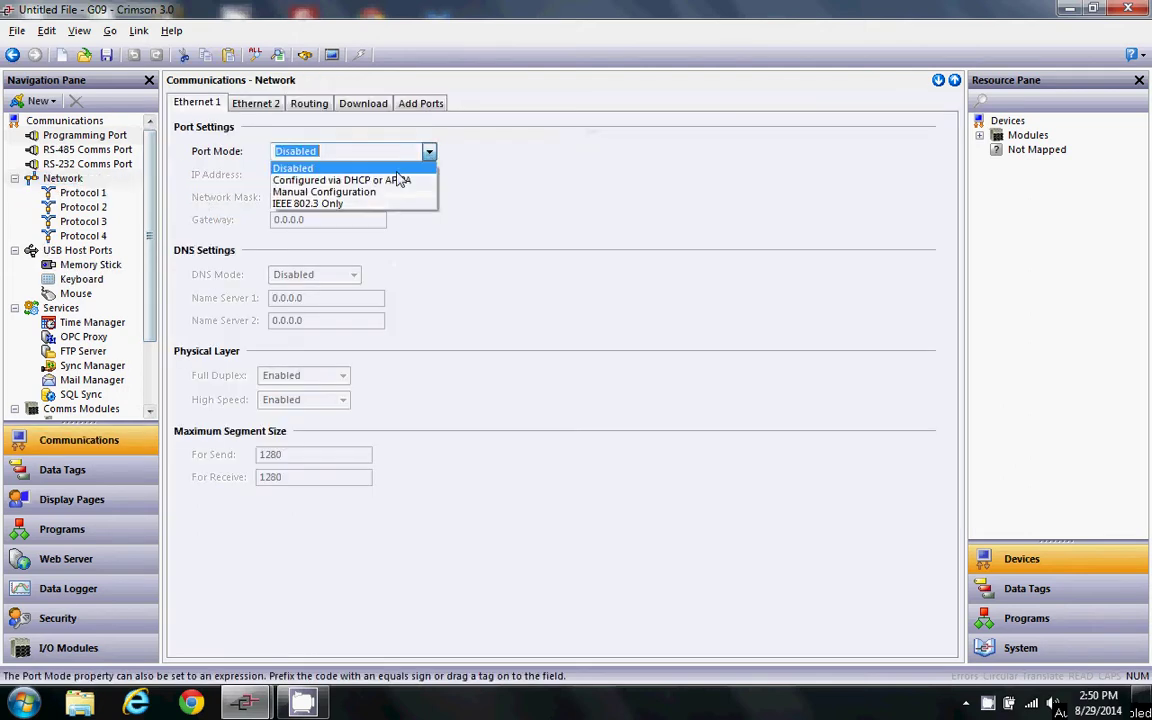
{"action": "left_click", "coordinate": [330, 191]}
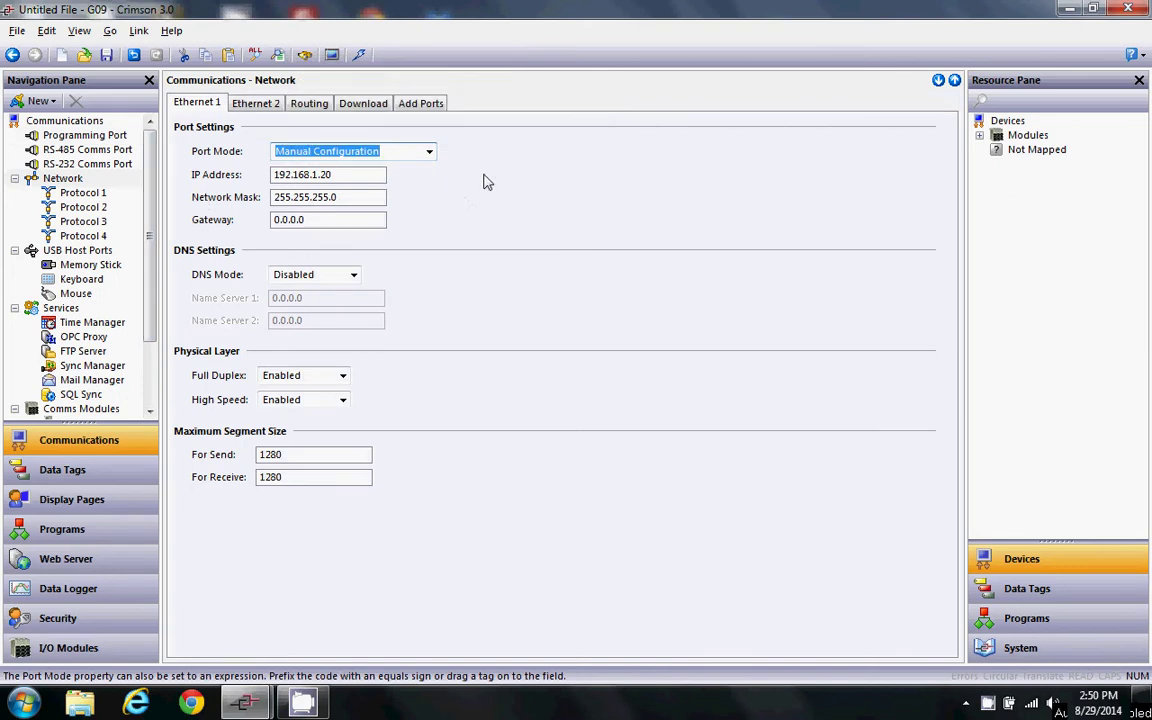
- Enable IP download with a manual remote address on port 789
{"action": "left_click", "coordinate": [363, 103]}
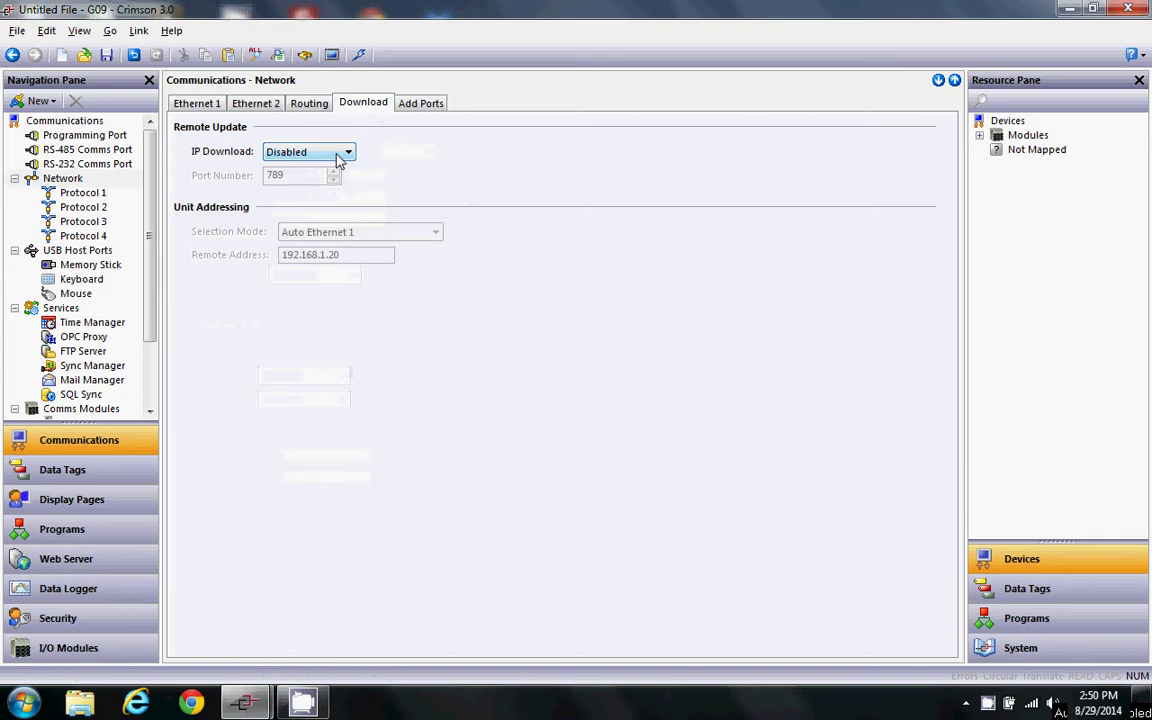
{"action": "left_click", "coordinate": [305, 150]}
{"action": "left_click", "coordinate": [316, 180]}
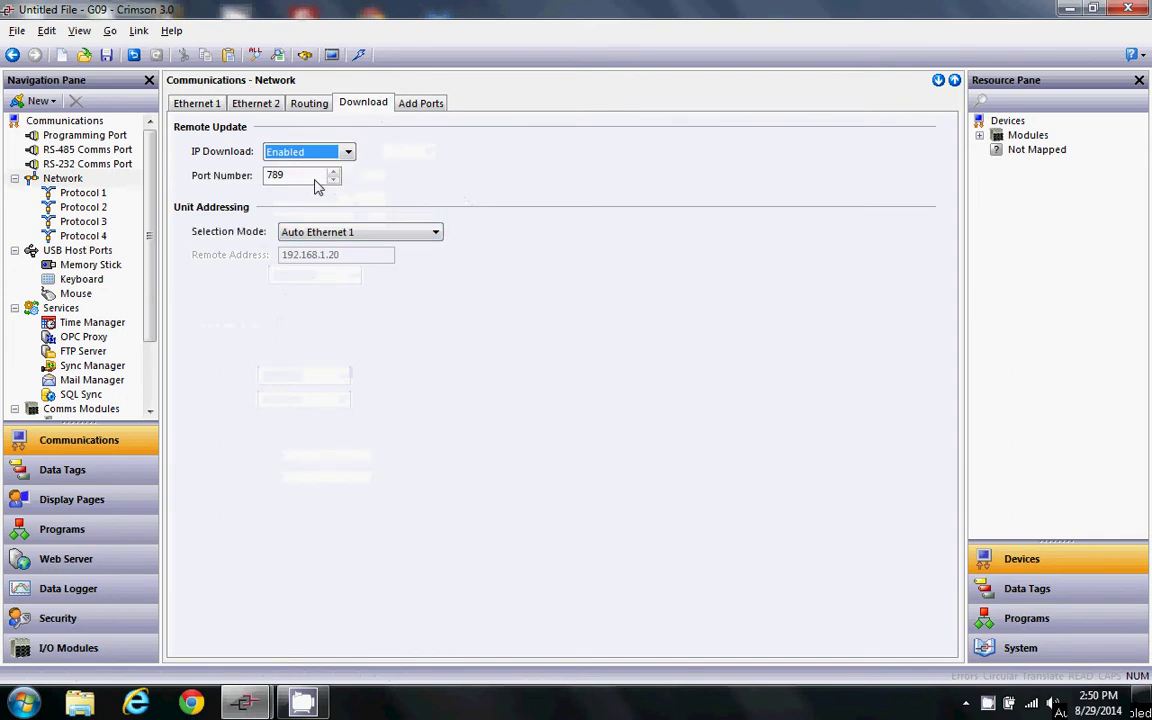
{"action": "left_click", "coordinate": [427, 234]}
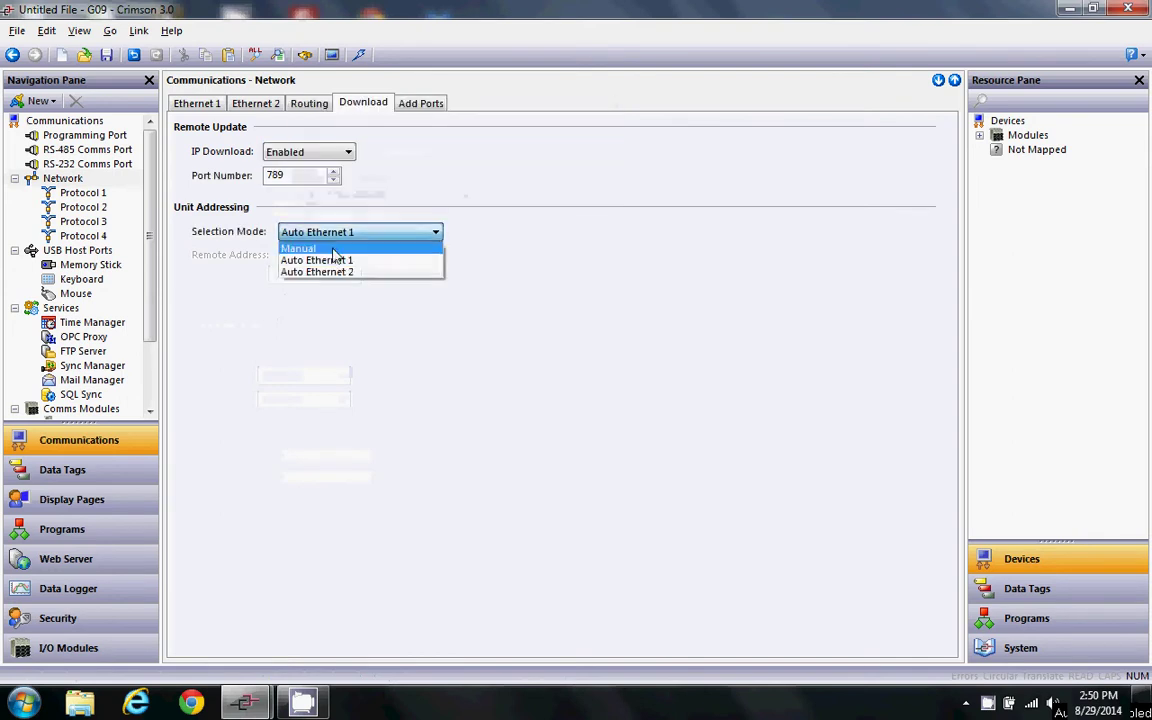
{"action": "left_click", "coordinate": [300, 248]}
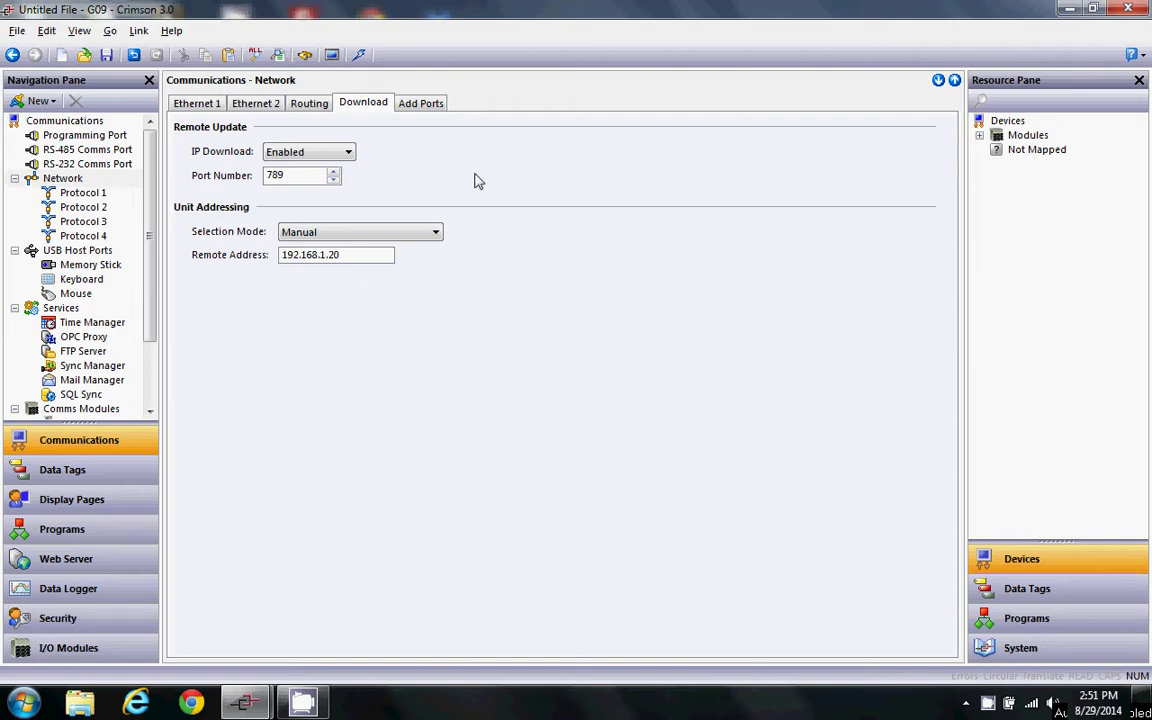
{"action": "left_click", "coordinate": [185, 102]}
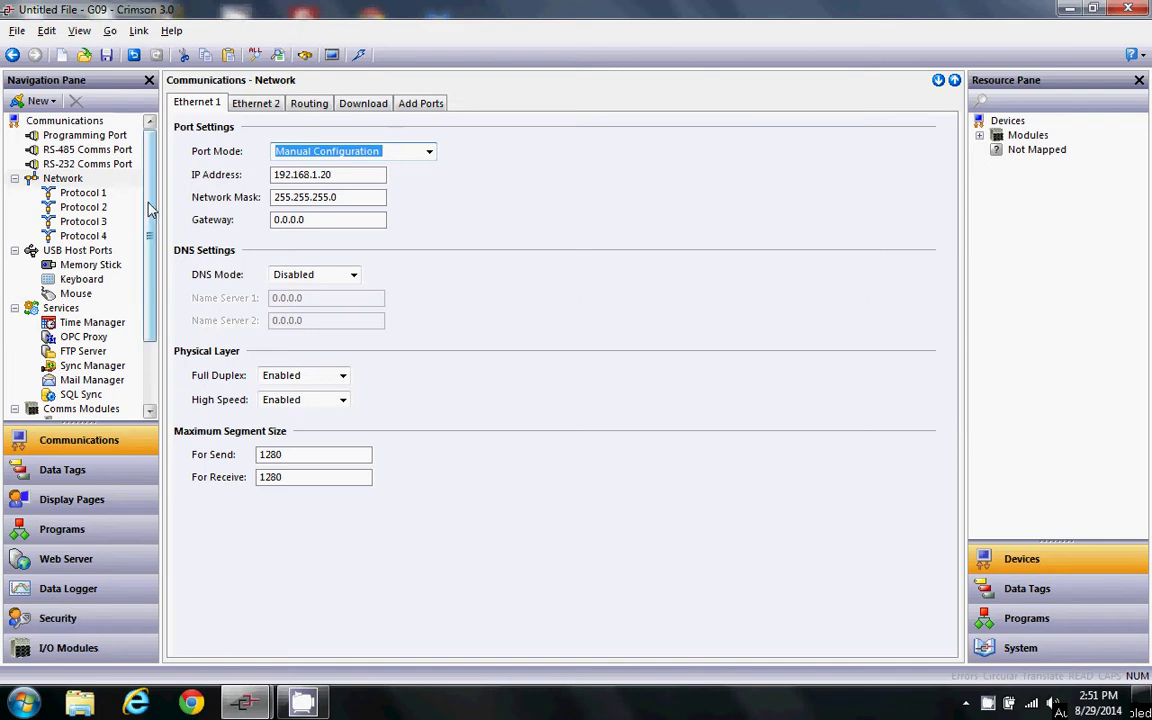
{"action": "scroll", "coordinate": [147, 209], "scroll_direction": "down", "scroll_amount": 2}
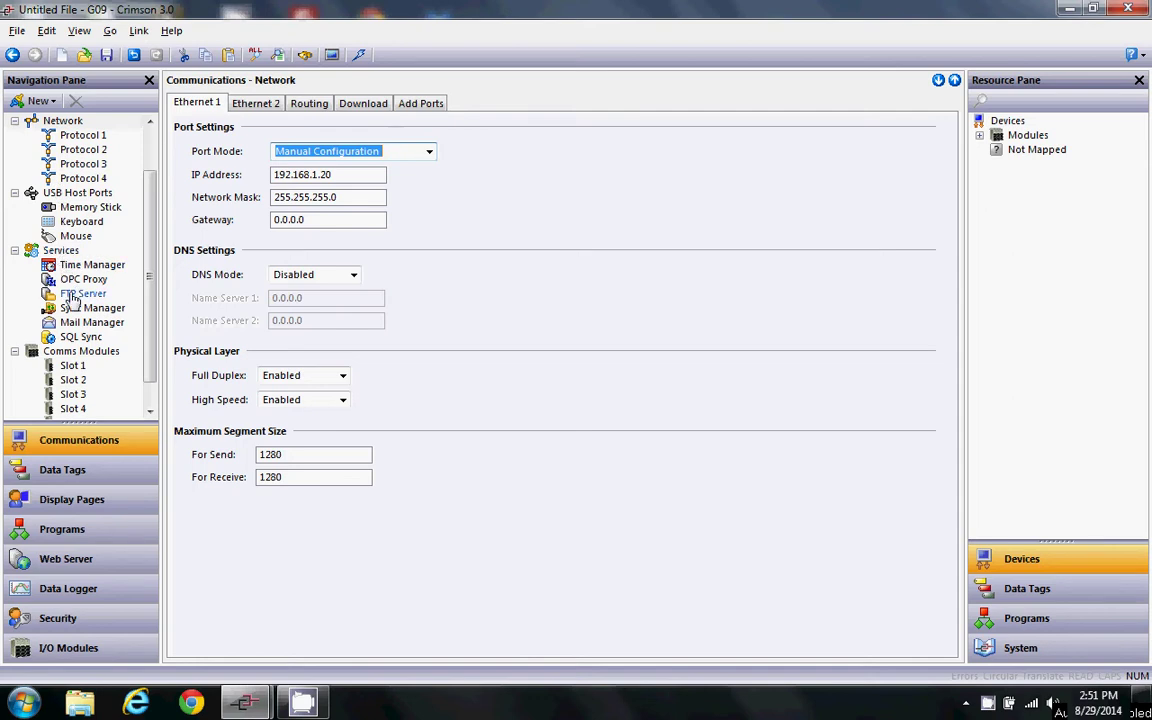
{"action": "scroll", "coordinate": [138, 267], "scroll_direction": "down", "scroll_amount": 1}
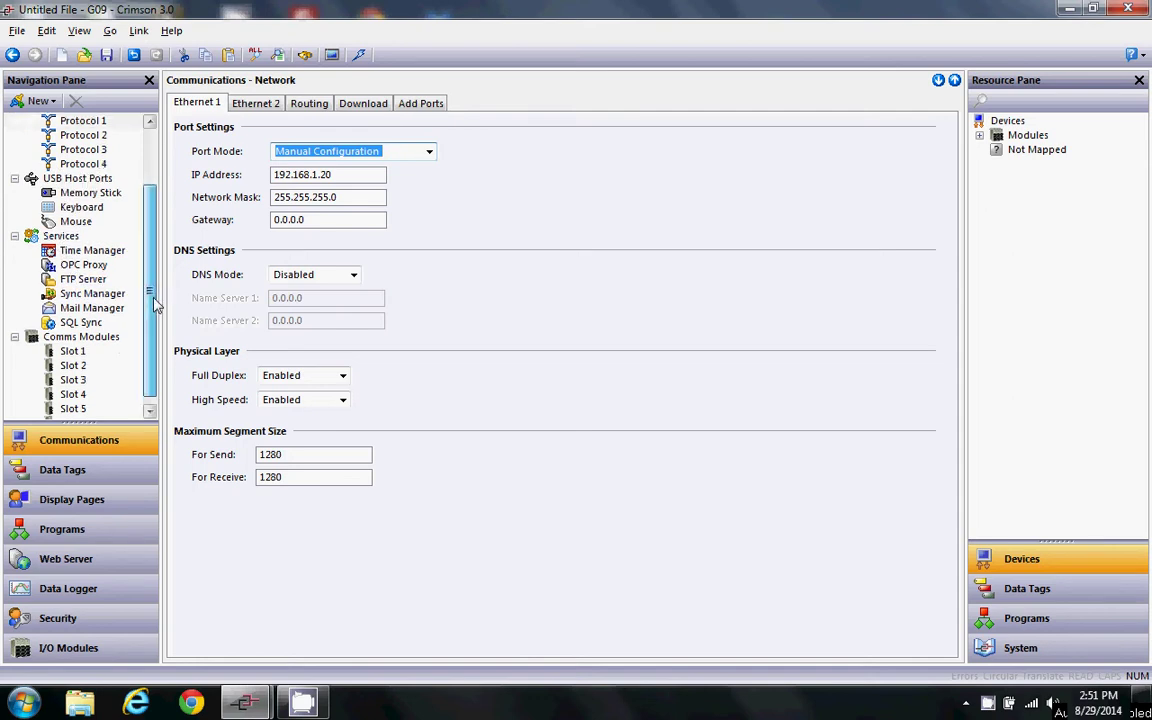
- Set Enable FTP Server to Yes and Record Log File to Yes
{"action": "left_click", "coordinate": [84, 280]}
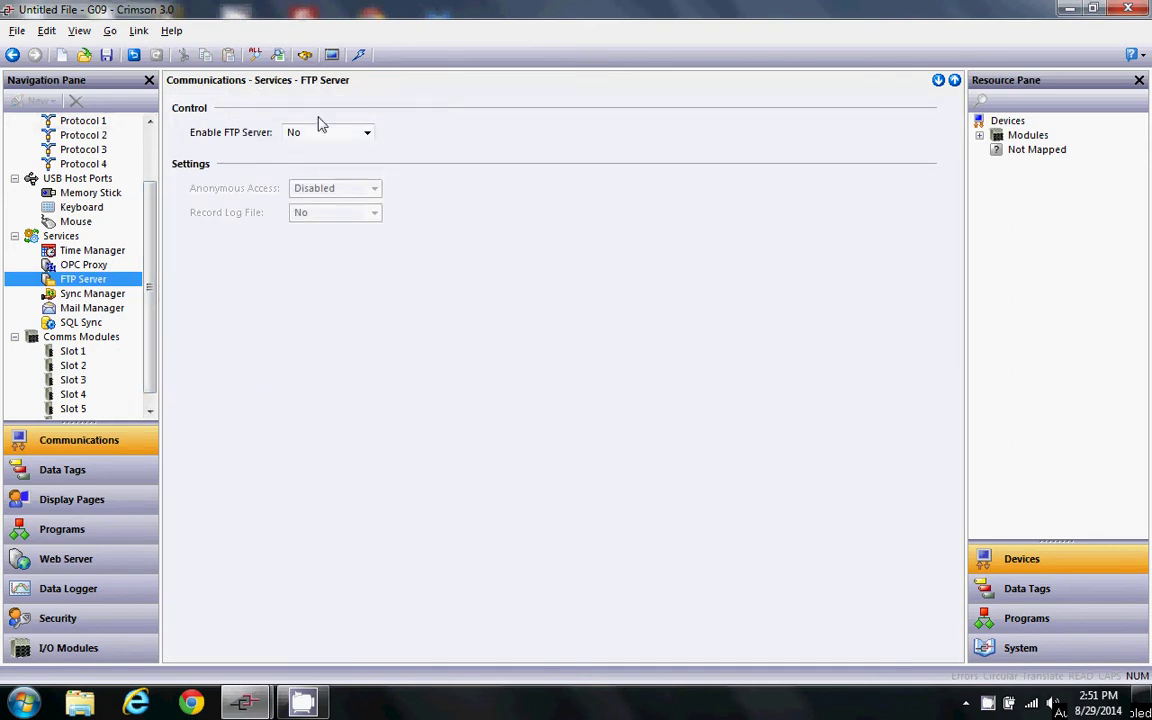
{"action": "left_click", "coordinate": [367, 133]}
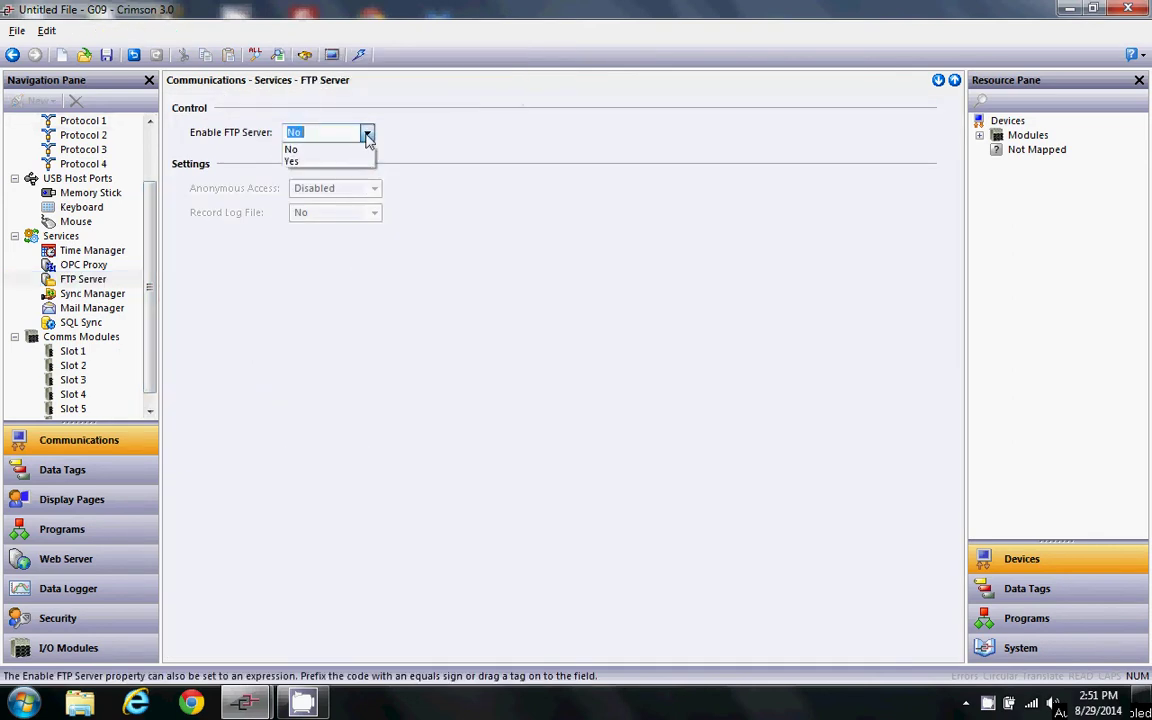
{"action": "left_click", "coordinate": [292, 161]}
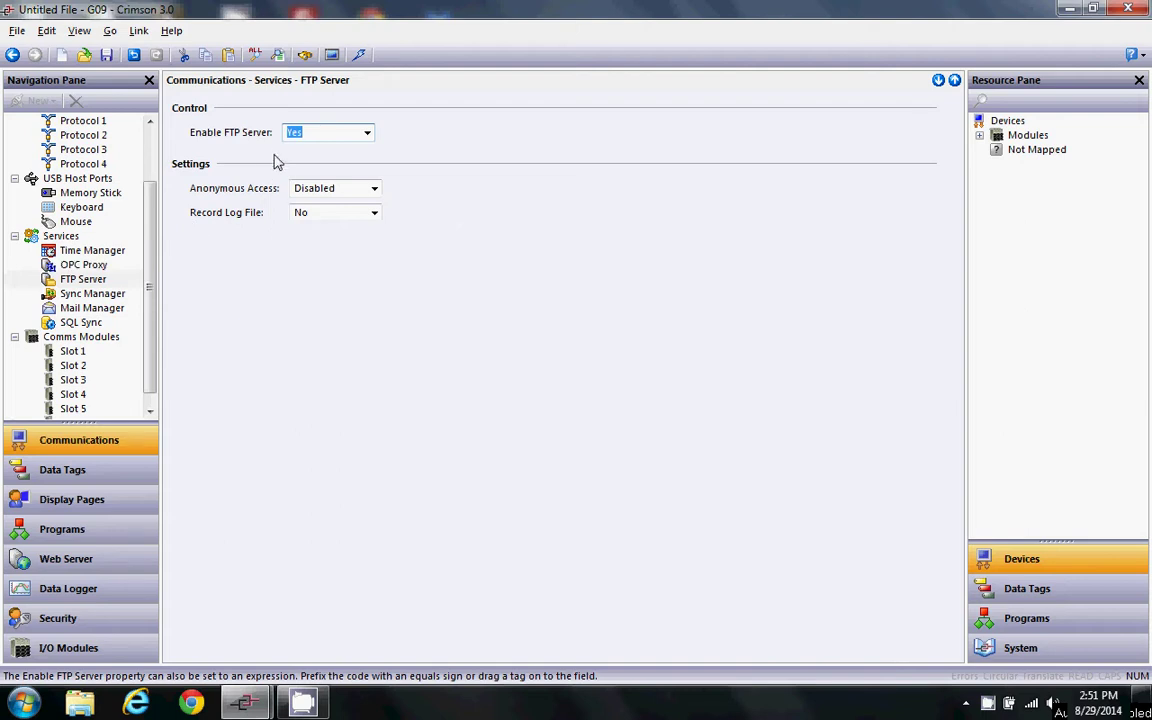
{"action": "left_click", "coordinate": [374, 213]}
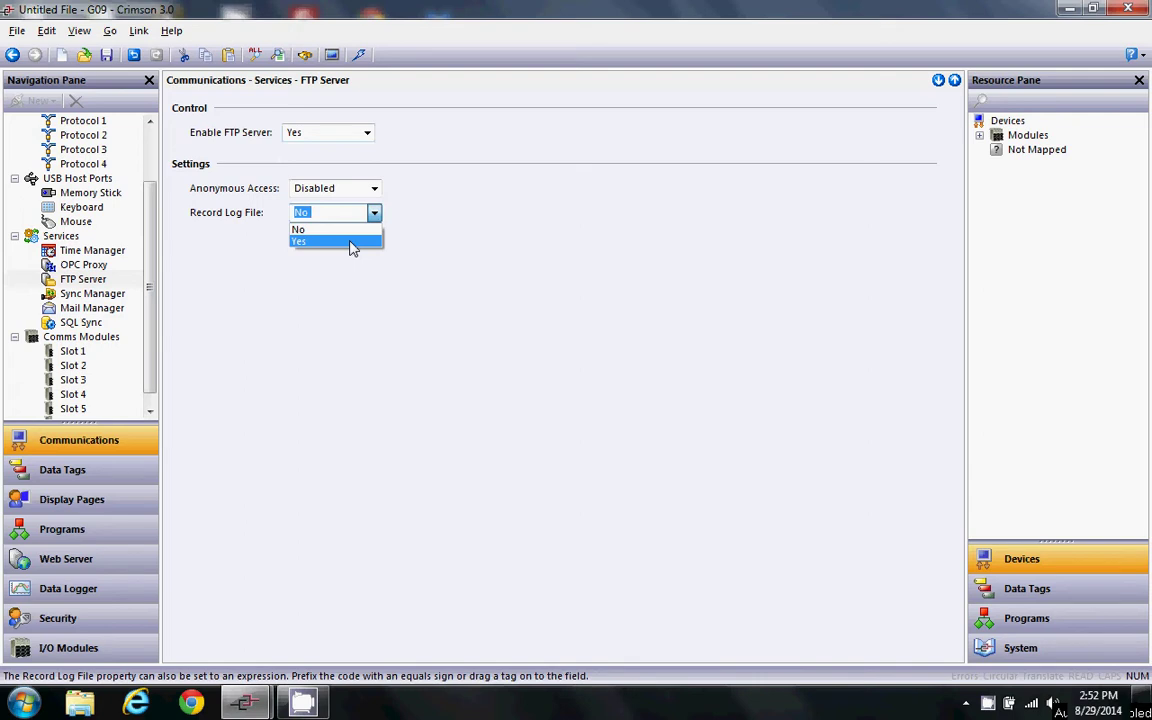
{"action": "left_click", "coordinate": [352, 243]}
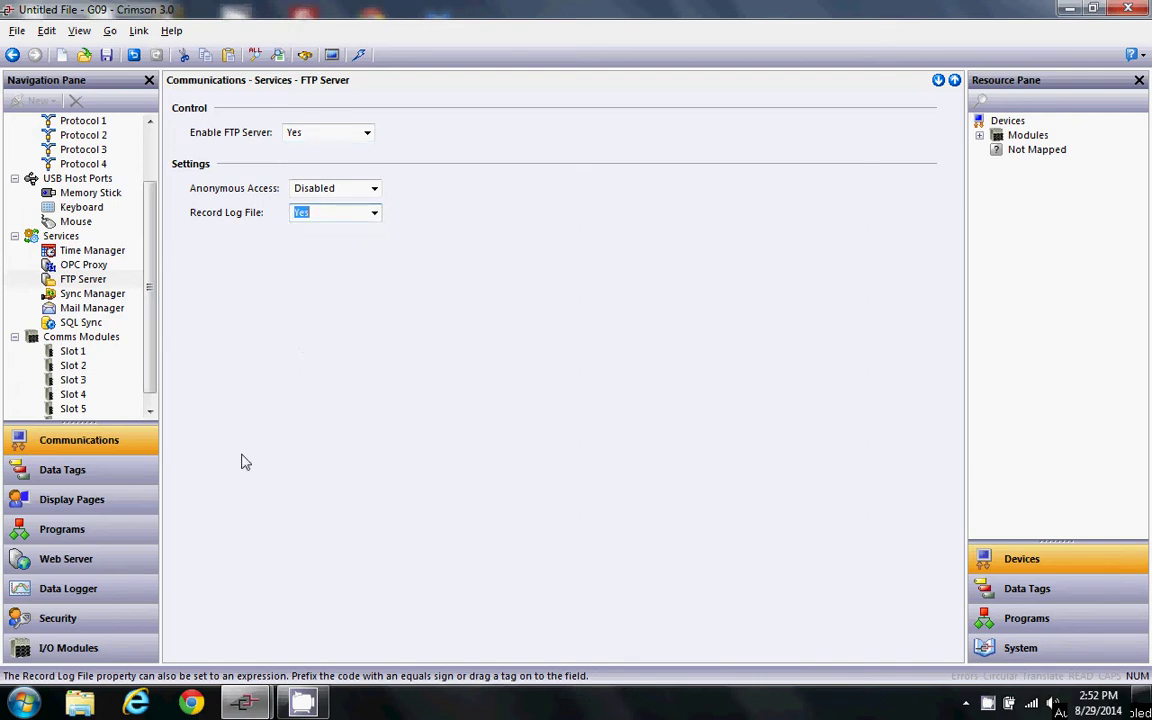
{"action": "left_click", "coordinate": [80, 478]}
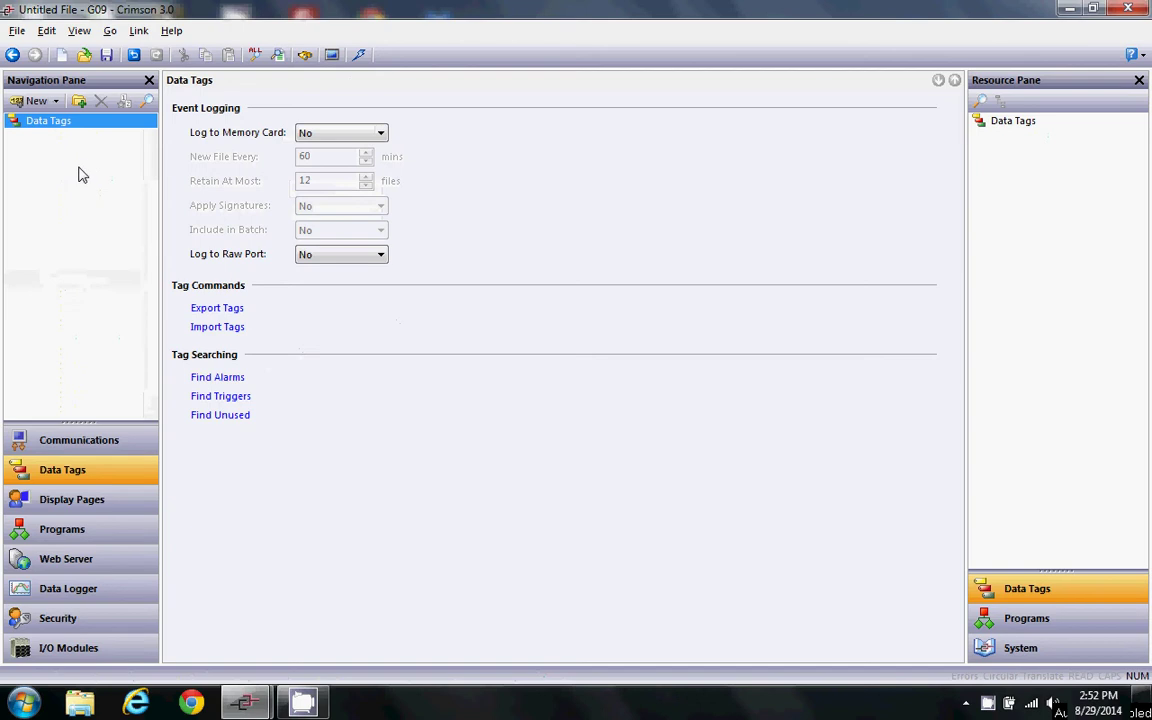
- Add security user 'abc' with a password and FTP Server Write Access
{"action": "left_click", "coordinate": [81, 508]}
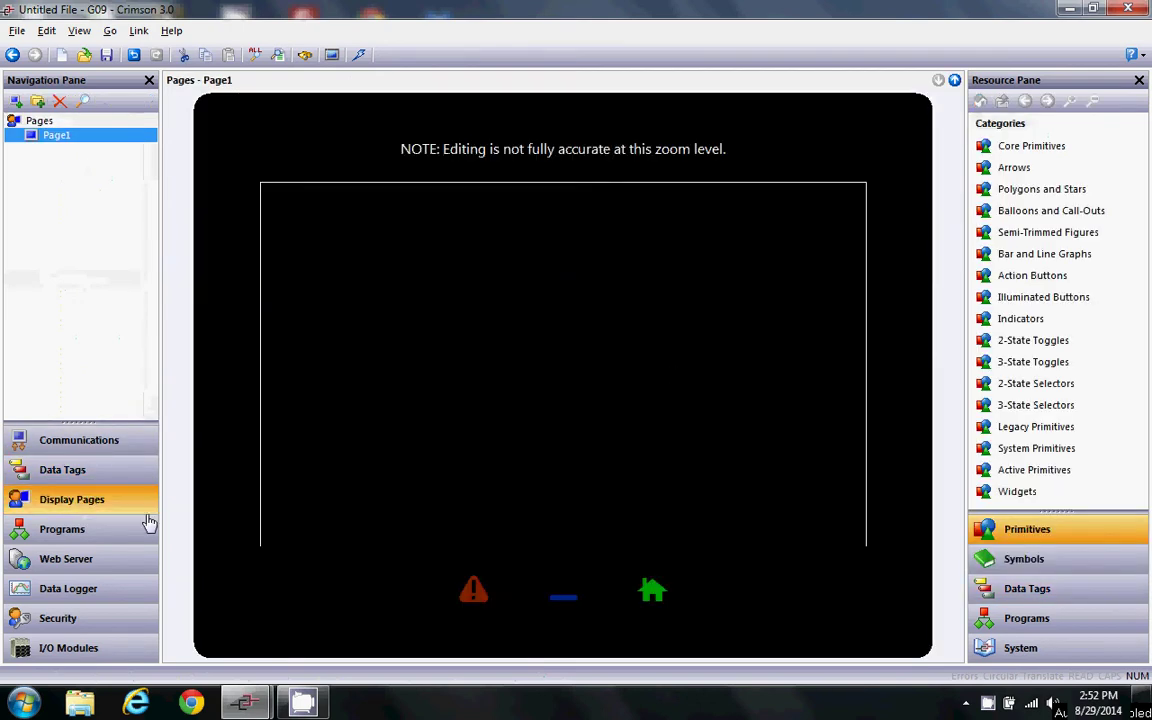
{"action": "left_click", "coordinate": [64, 532]}
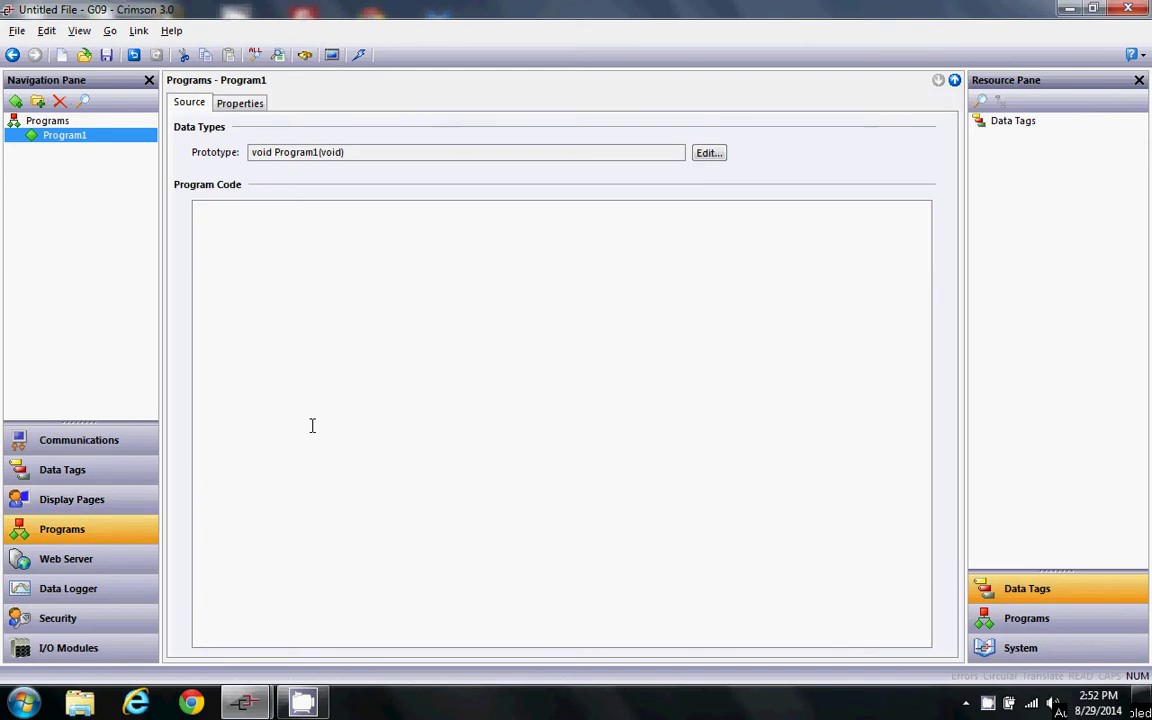
{"action": "left_click", "coordinate": [77, 624]}
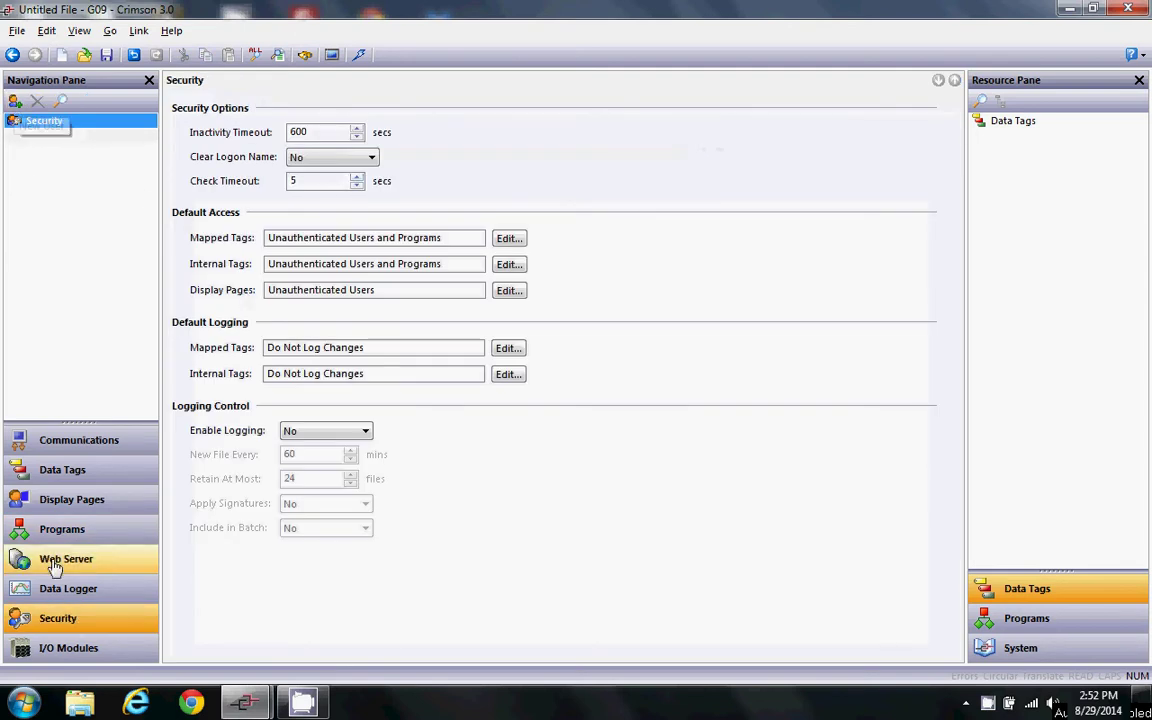
{"action": "left_click", "coordinate": [15, 103]}
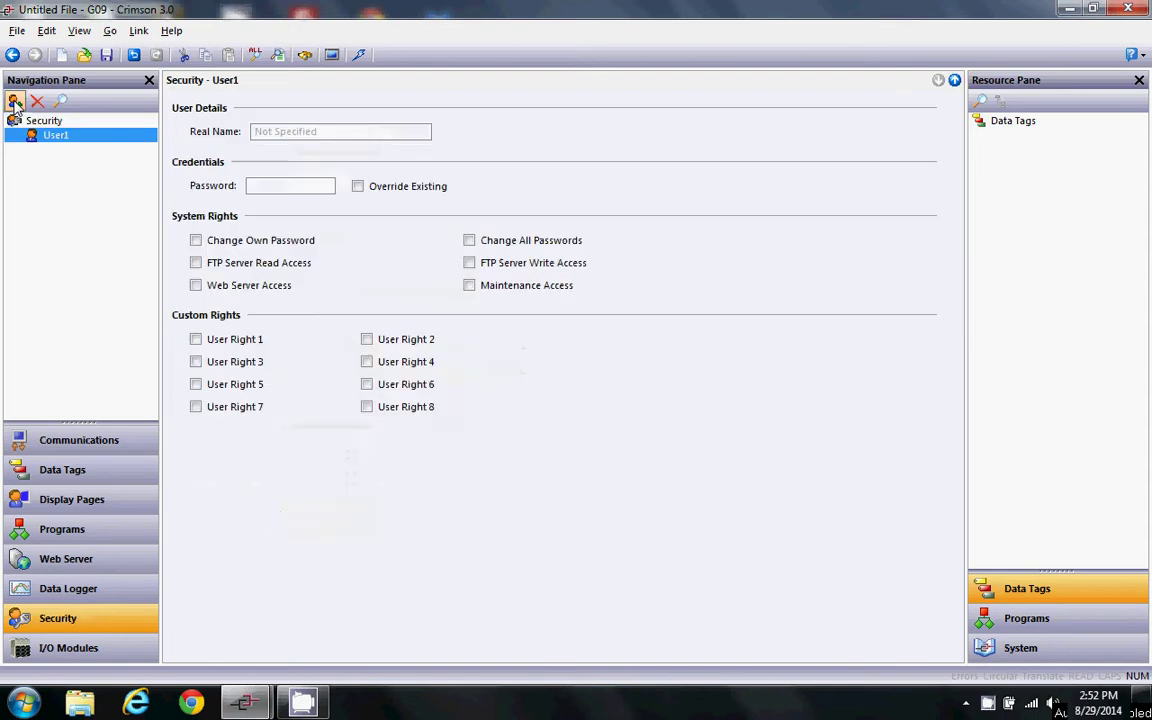
{"action": "left_click", "coordinate": [57, 137]}
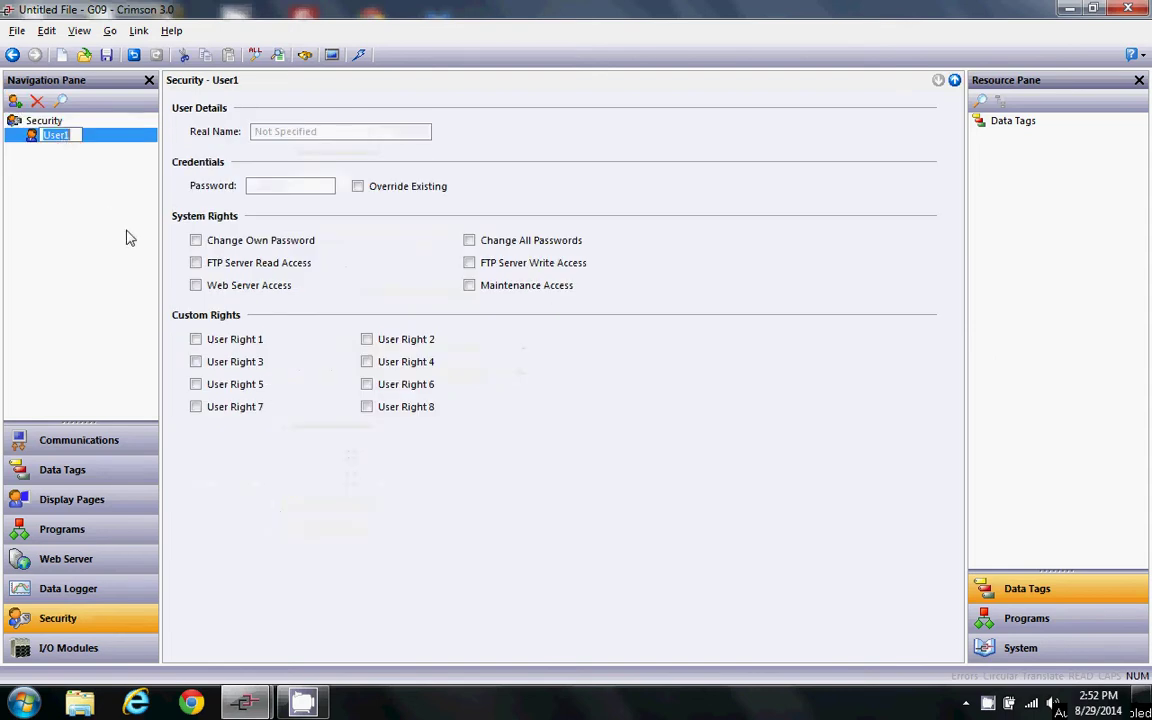
{"action": "type", "text": "abc"}
{"action": "key", "text": "Return"}
{"action": "left_click", "coordinate": [310, 189]}
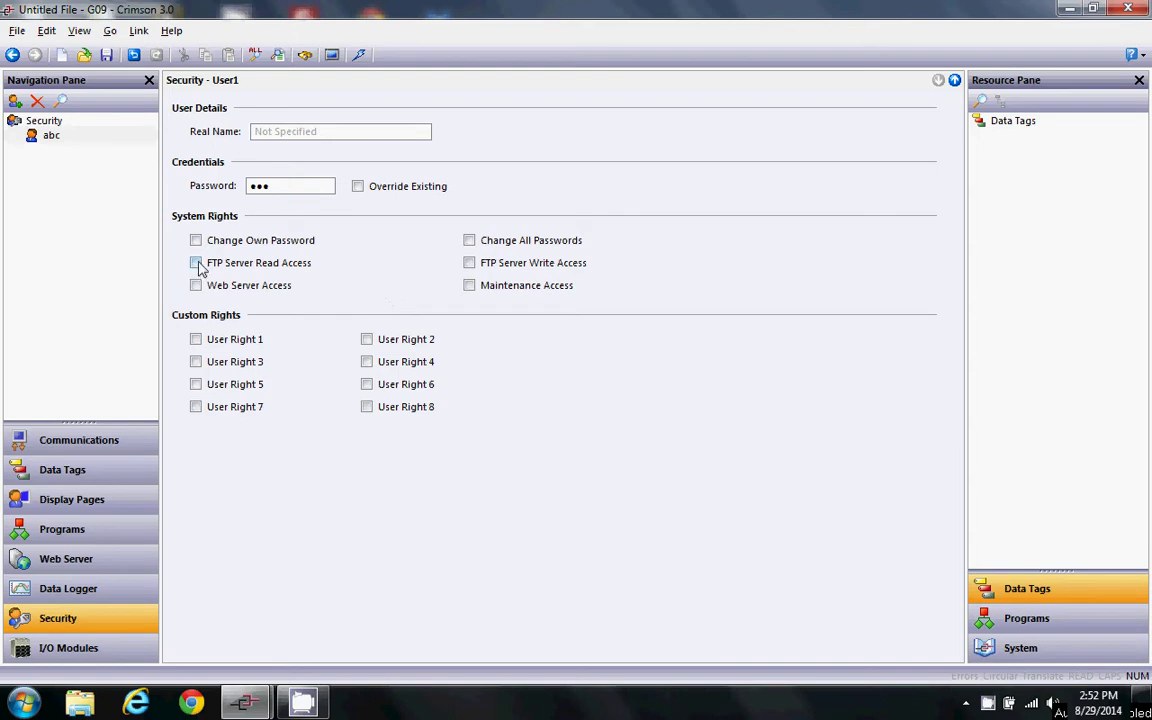
{"action": "left_click", "coordinate": [469, 263]}
- Paste Program1 code reading 14 characters from /barcode/match.csv into Code2Match, then translate it
{"action": "left_click", "coordinate": [80, 530]}
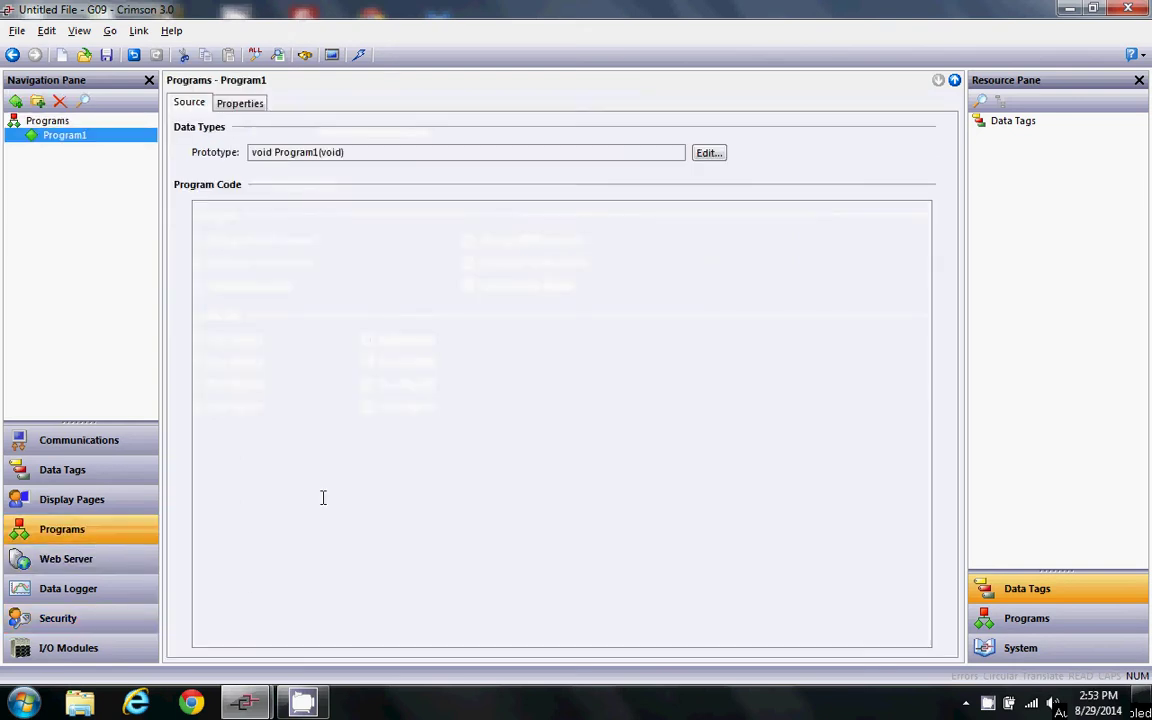
{"action": "left_click", "coordinate": [375, 226]}
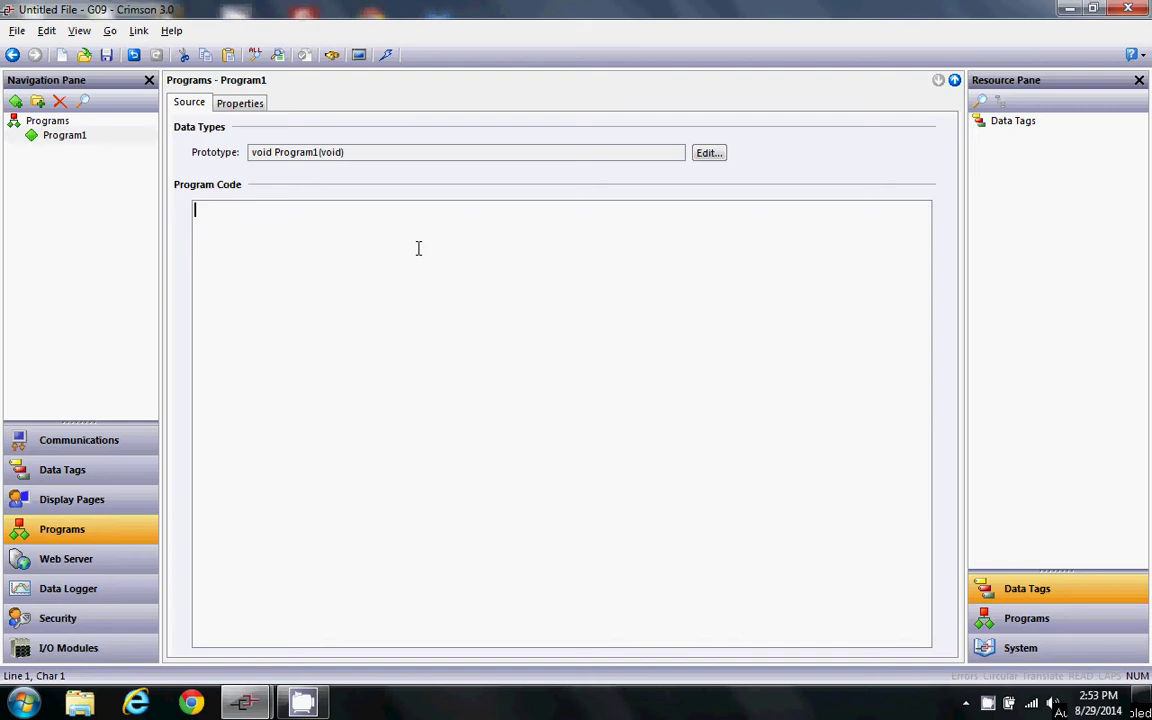
{"action": "type", "text": "File_Handle\t=\tOpenFile(\"/barcode/match.csv\",0); Code2Match\t=\tReadFile(File_Handle,14); CloseFile(File_Handle);"}
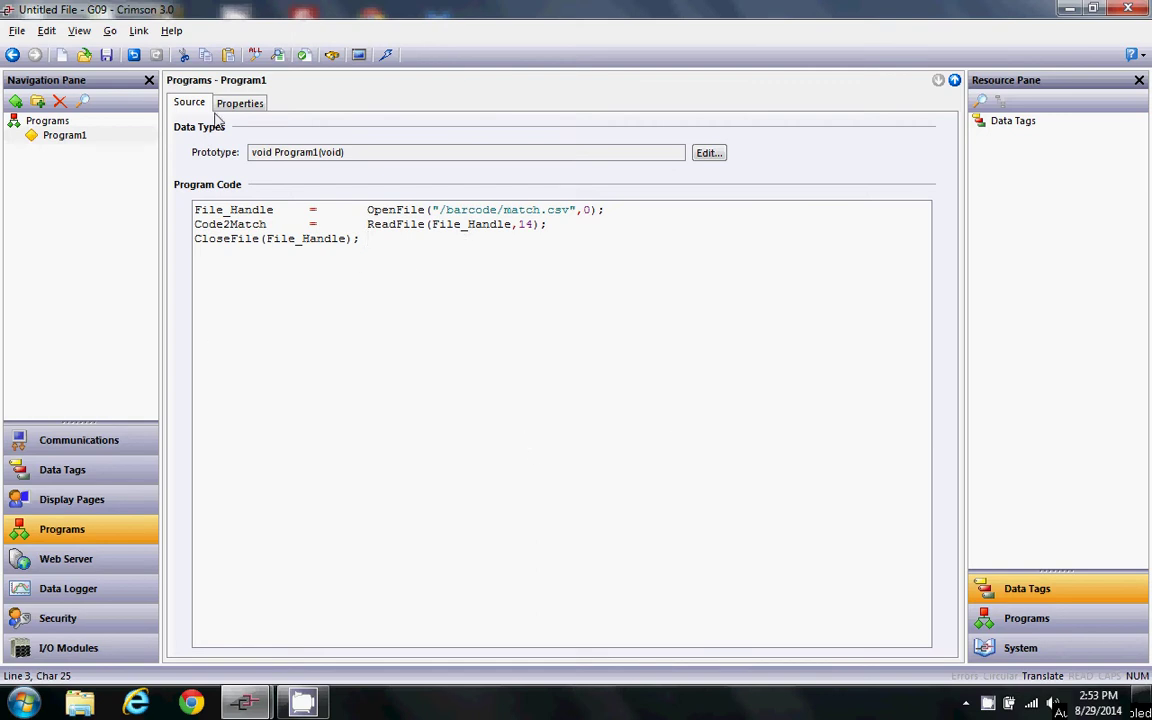
{"action": "left_click", "coordinate": [279, 54]}
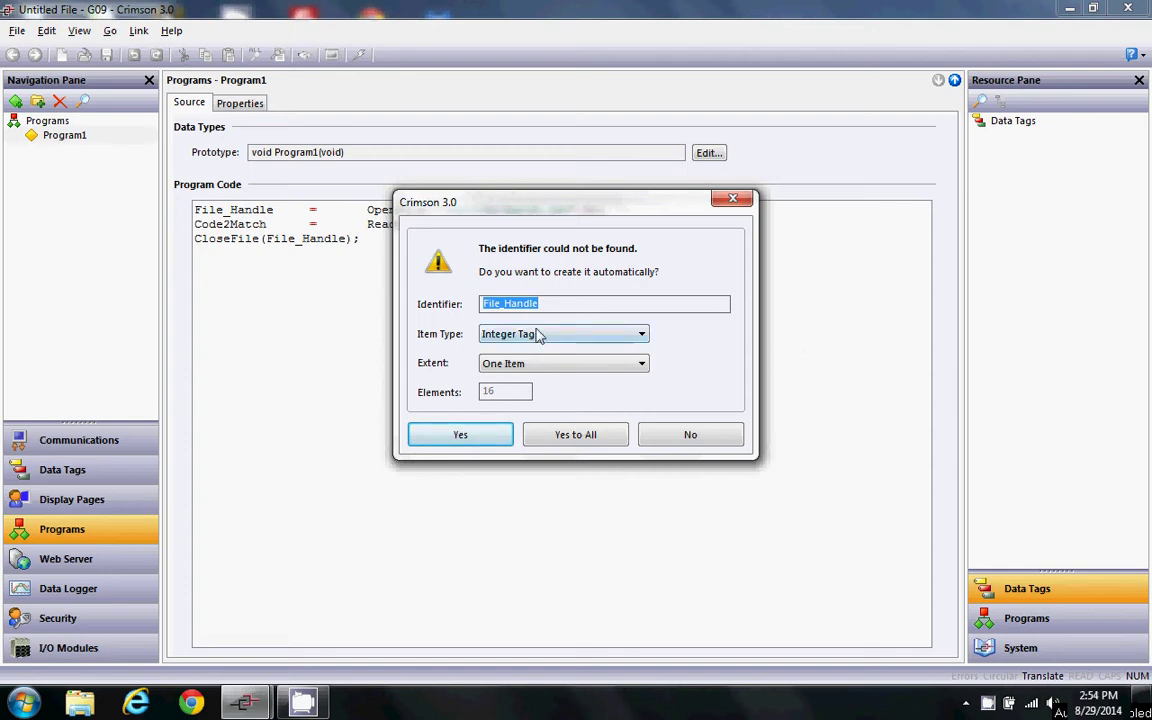
- Auto-create the File_Handle tag and Code2Match as a string tag, then open Page1
{"action": "left_click", "coordinate": [460, 434]}
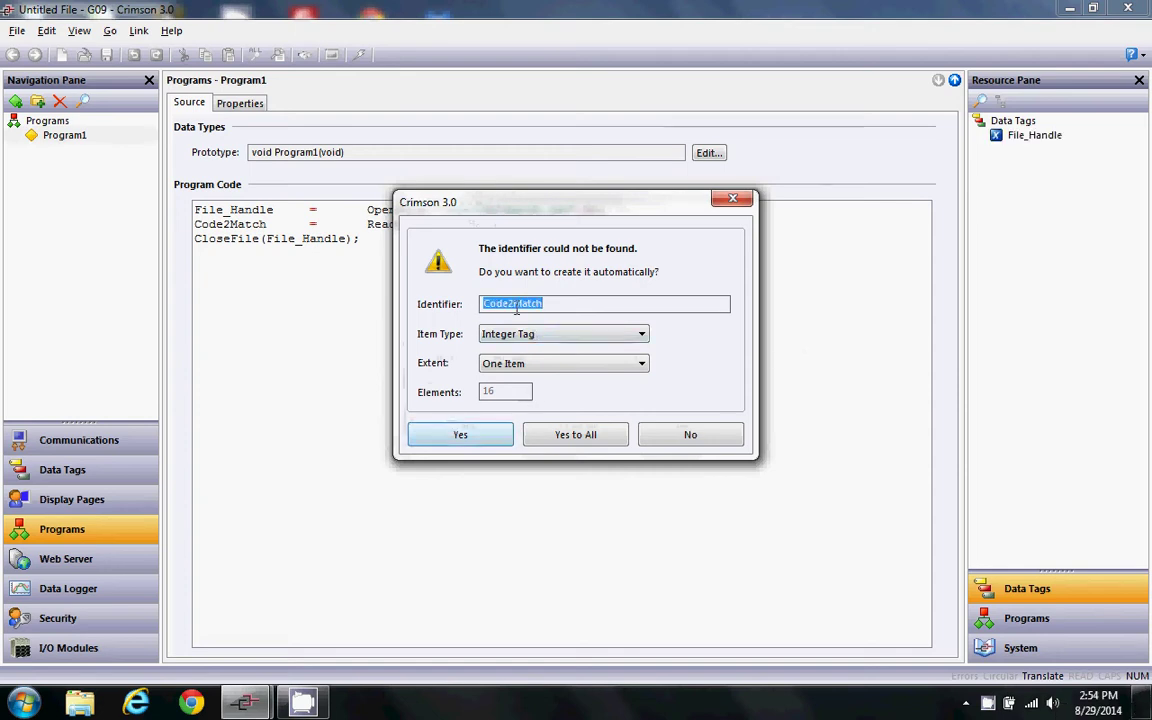
{"action": "left_click", "coordinate": [617, 338]}
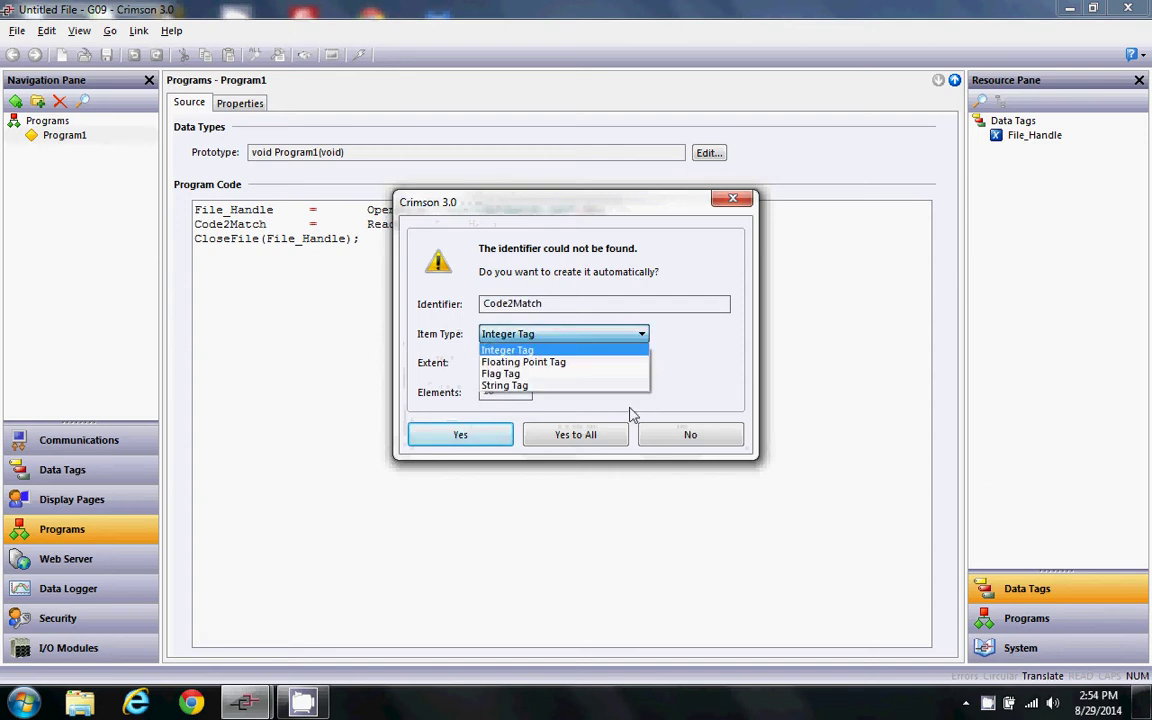
{"action": "left_click", "coordinate": [560, 386]}
{"action": "left_click", "coordinate": [503, 438]}
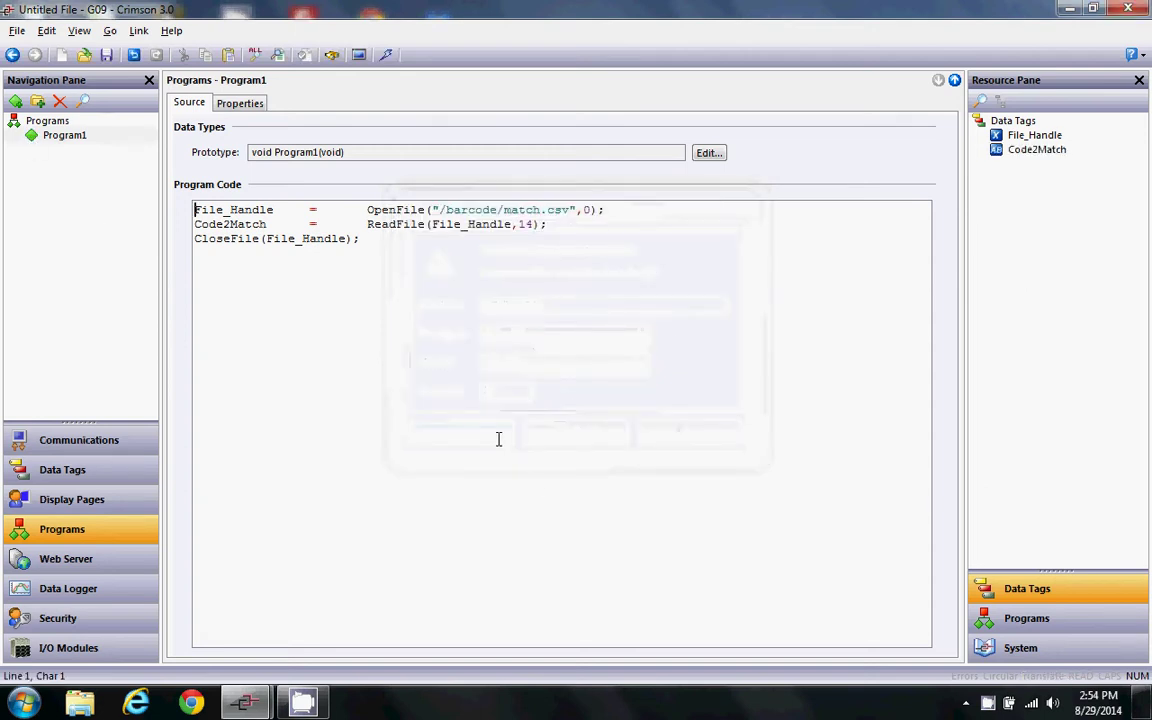
{"action": "left_click", "coordinate": [110, 472]}
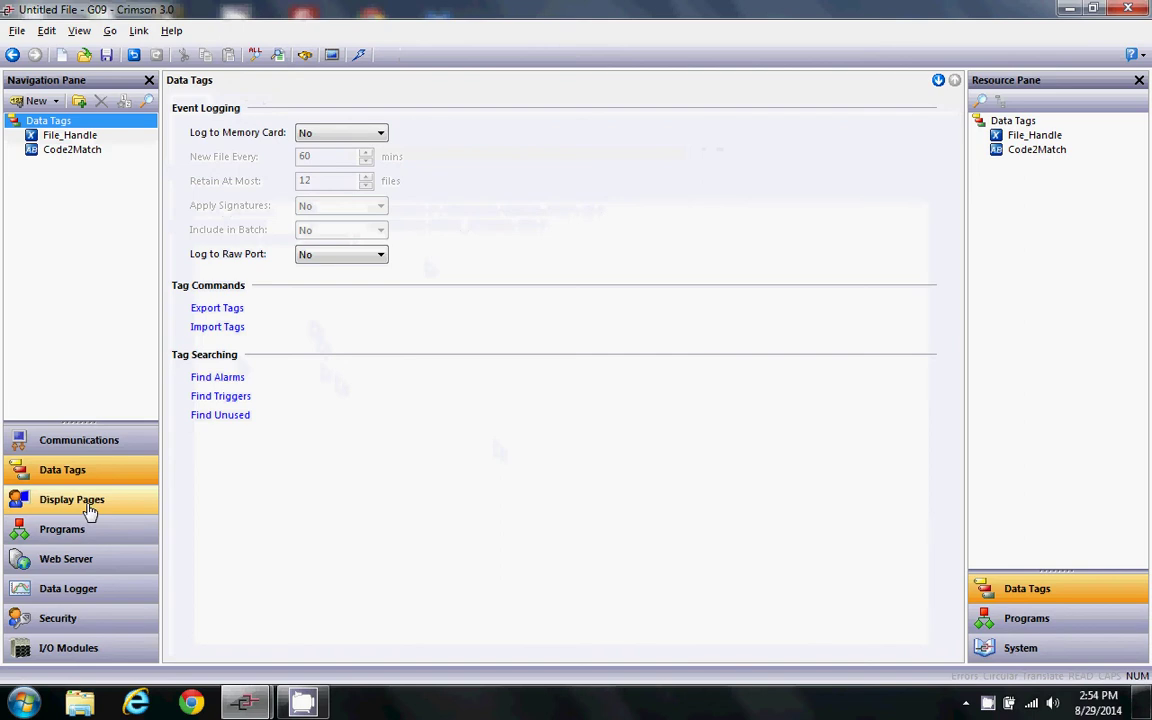
{"action": "left_click", "coordinate": [90, 505]}
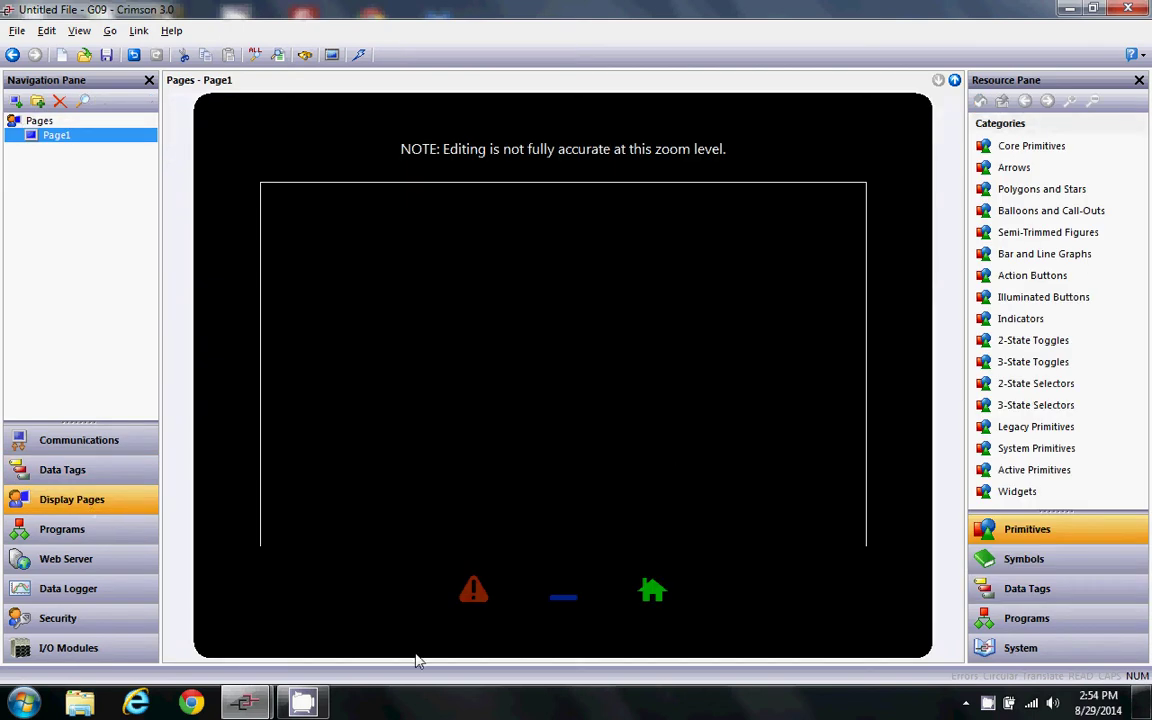
- Place a text button on Page1 labelled 'Barcode To Match' in Arial Rounded MT Bold 36
{"action": "left_click", "coordinate": [520, 342]}
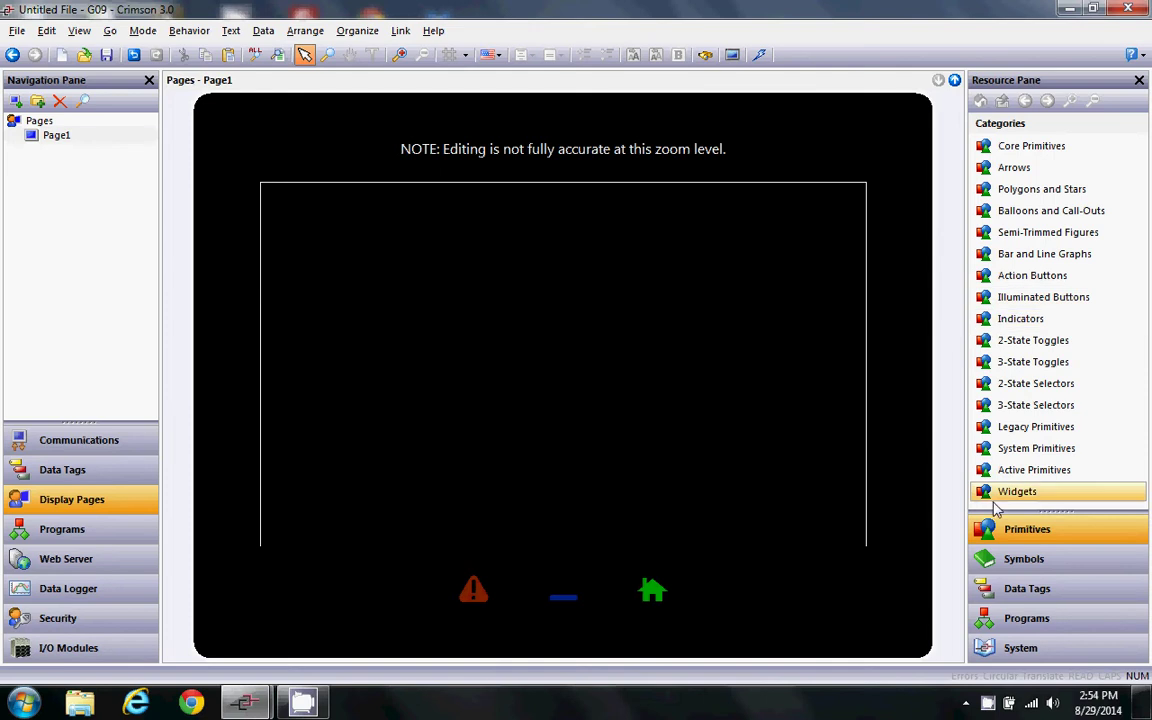
{"action": "left_click", "coordinate": [1040, 147]}
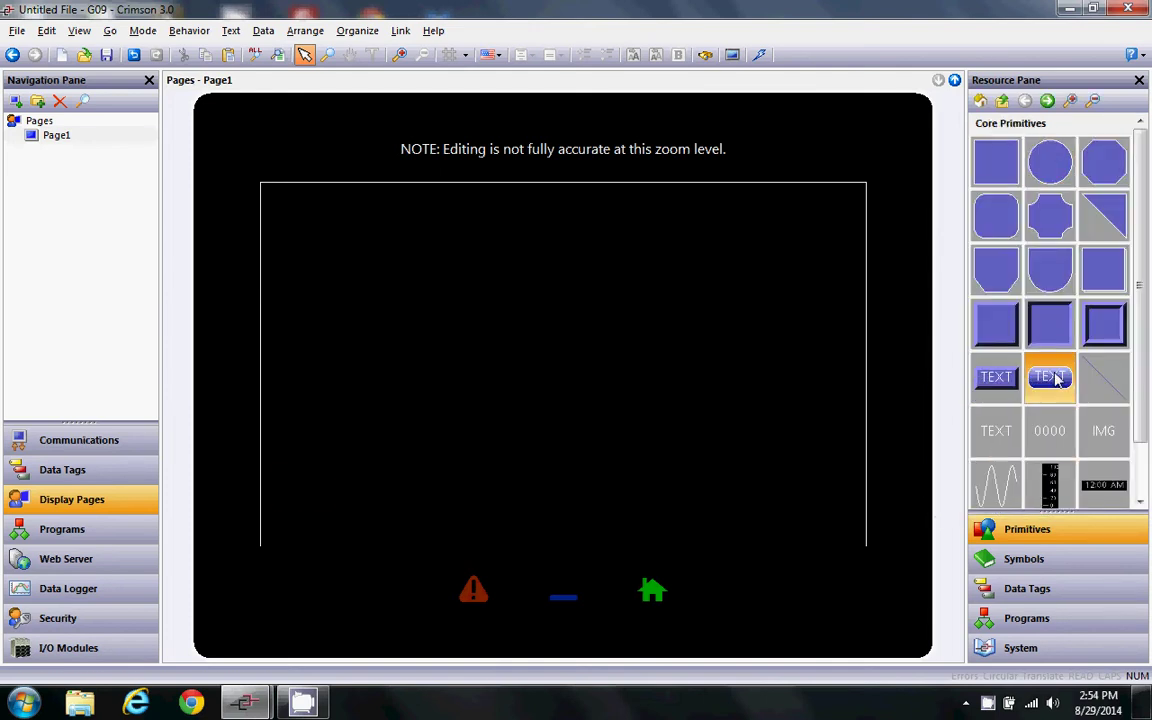
{"action": "left_click_drag", "start_coordinate": [1055, 378], "coordinate": [780, 387]}
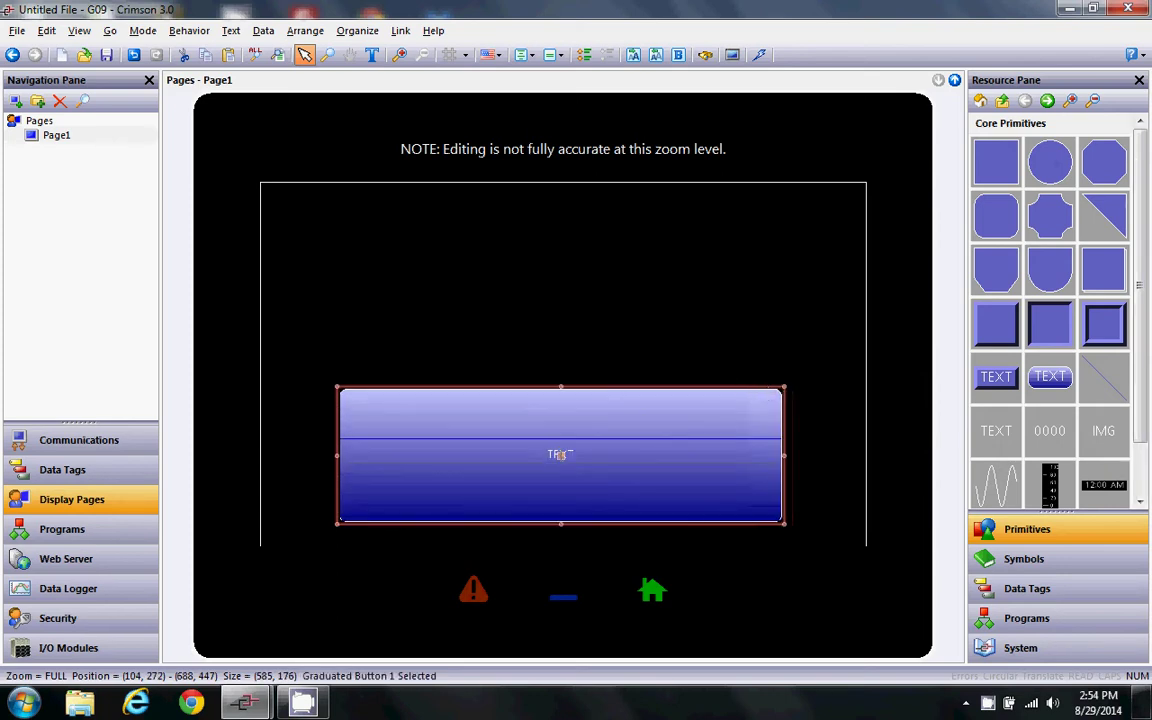
{"action": "double_click", "coordinate": [560, 454]}
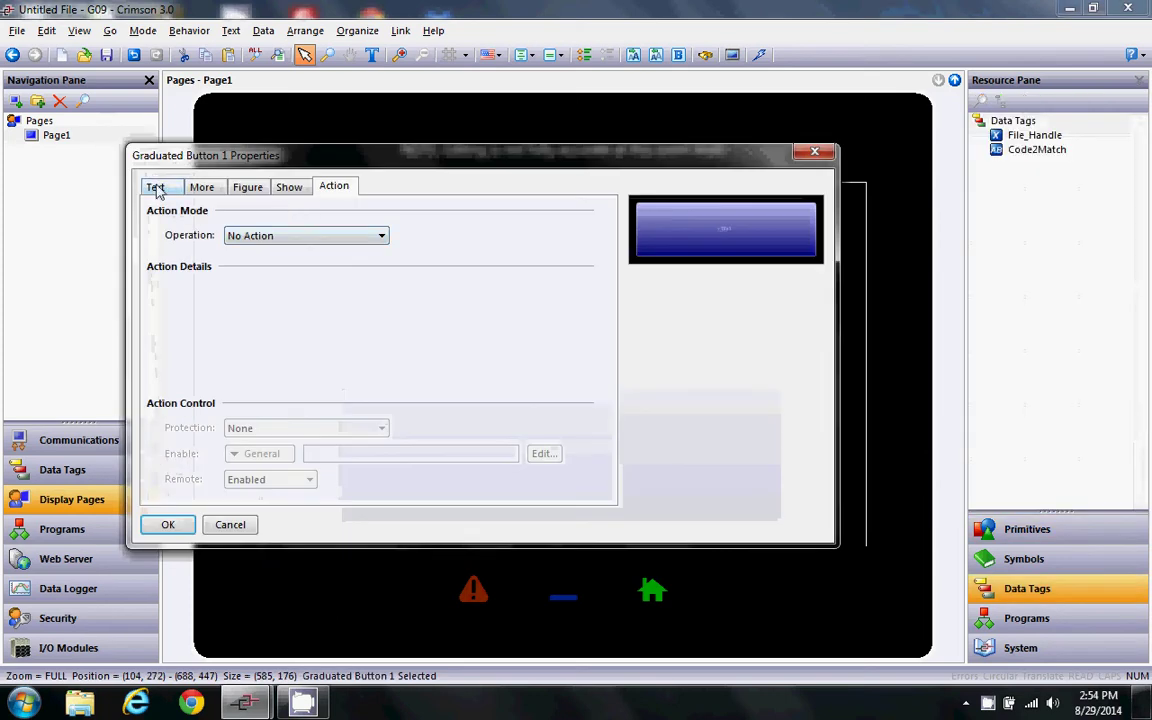
{"action": "left_click", "coordinate": [156, 188]}
{"action": "type", "text": "Show"}
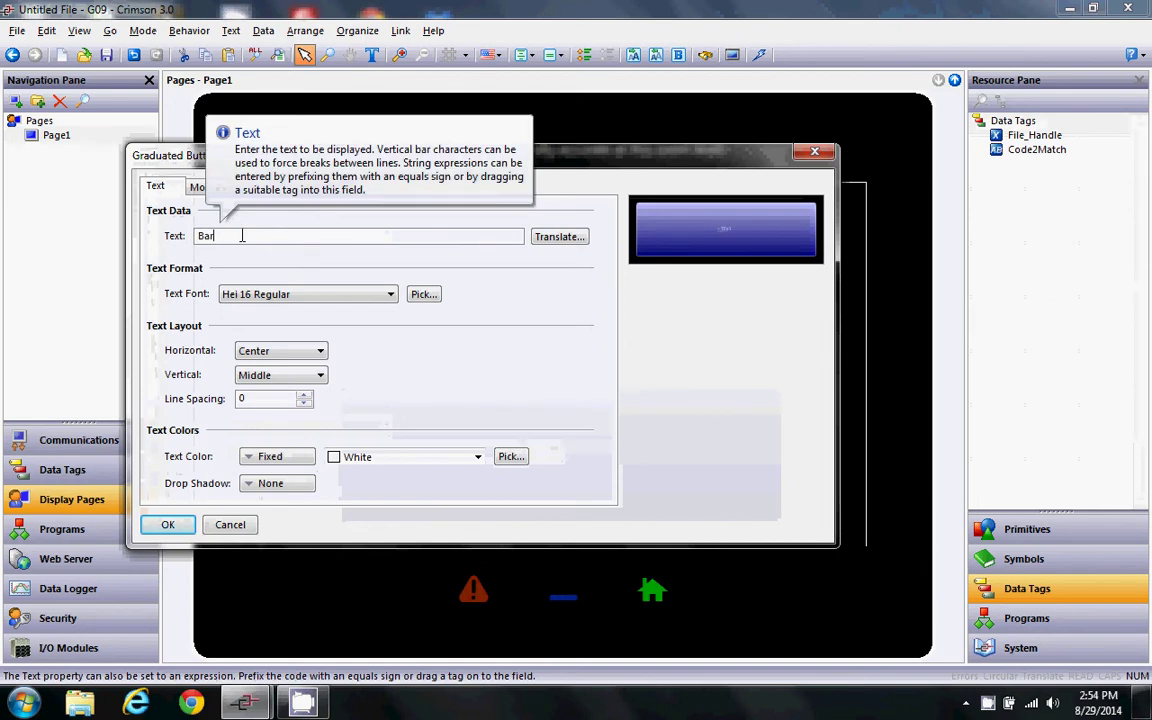
{"action": "type", "text": "Barcode 1"}
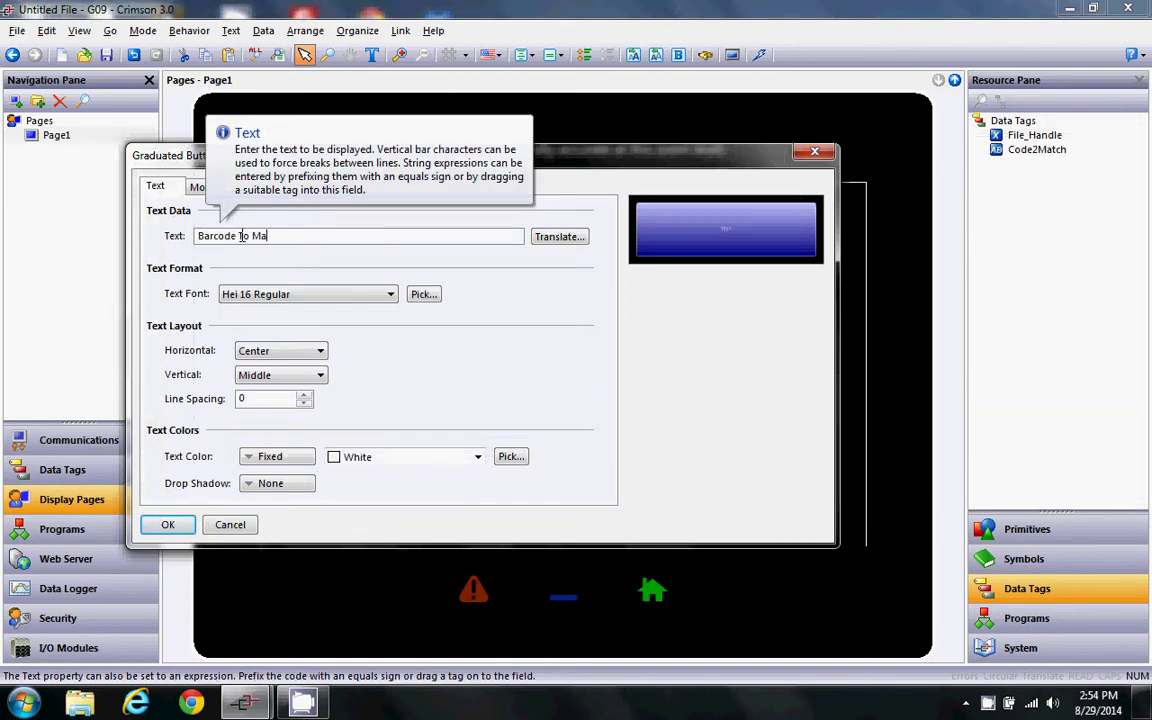
{"action": "left_click", "coordinate": [424, 294]}
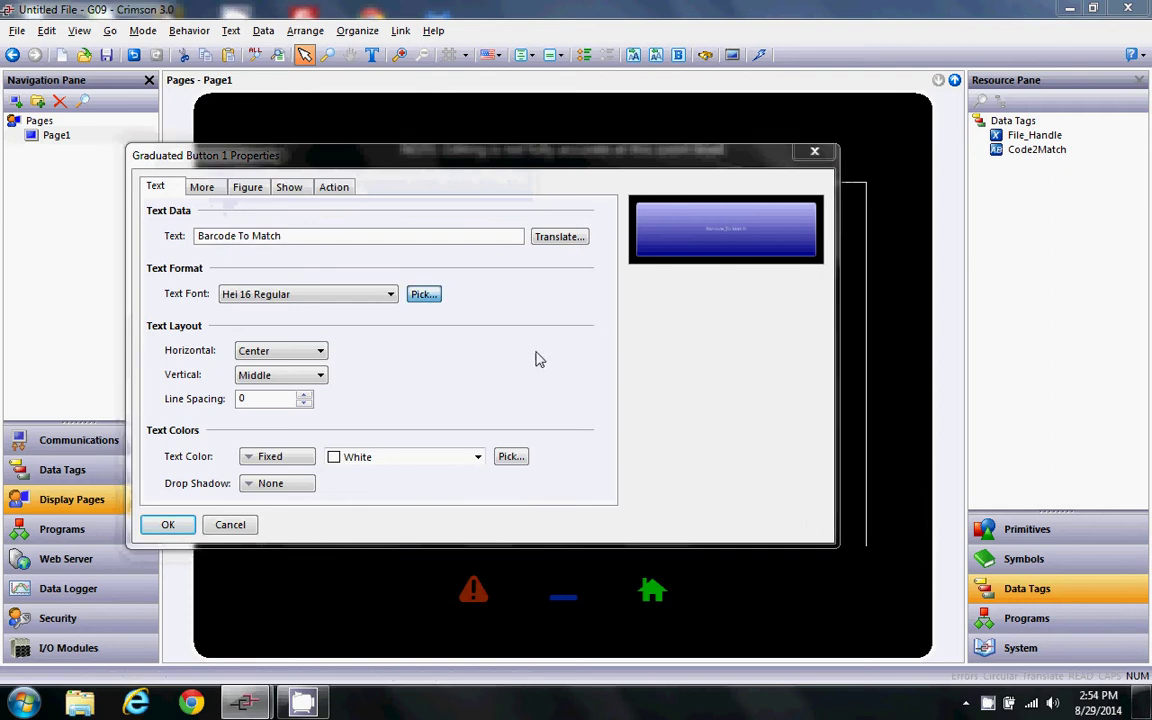
{"action": "left_click", "coordinate": [660, 529]}
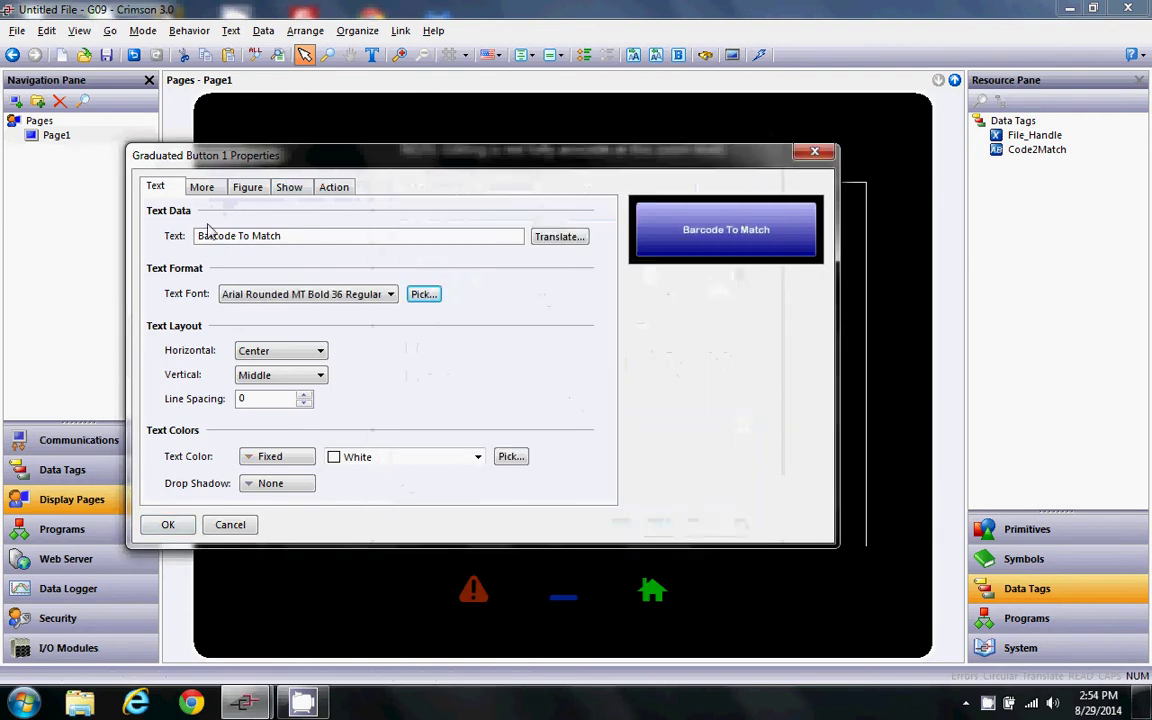
- Set the button's operation to User Defined, running Program1 On Released
{"action": "left_click", "coordinate": [334, 188]}
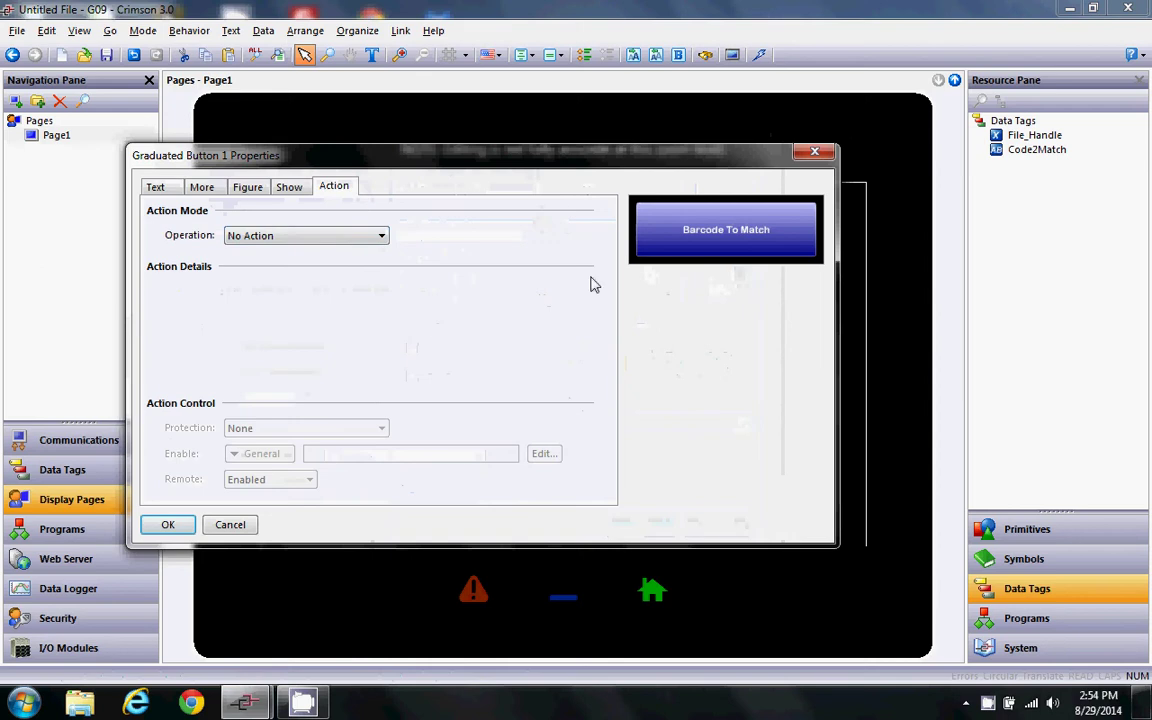
{"action": "left_click", "coordinate": [278, 236]}
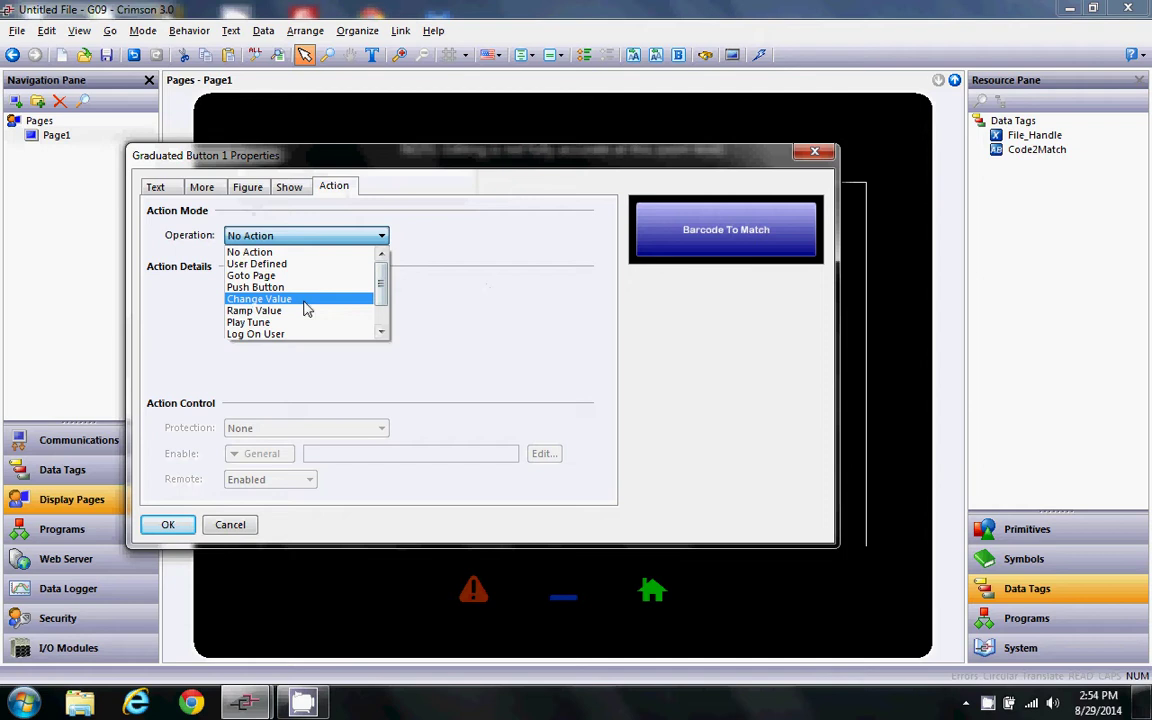
{"action": "left_click", "coordinate": [269, 265]}
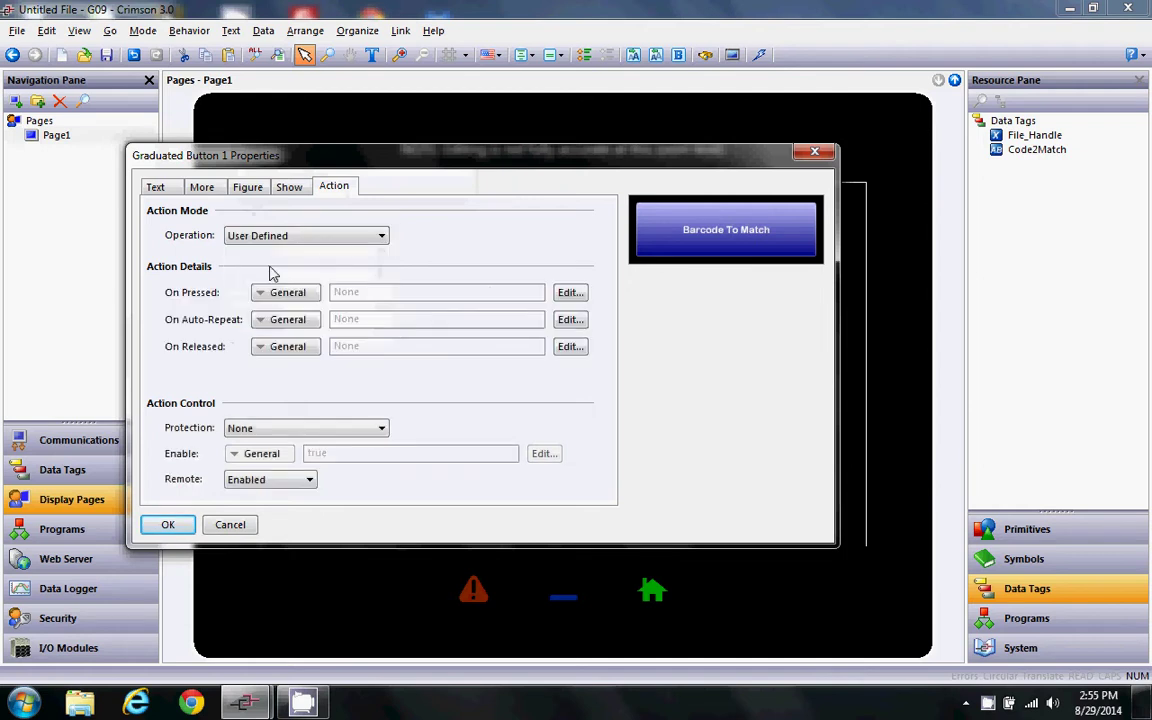
{"action": "left_click", "coordinate": [345, 346]}
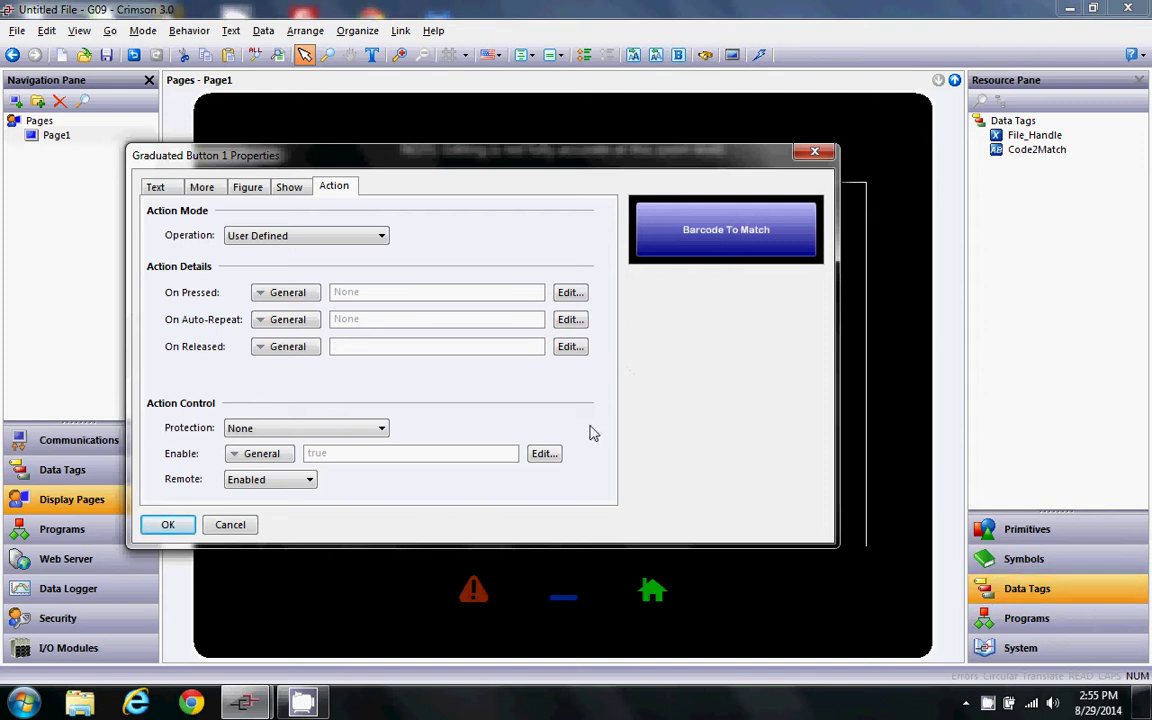
{"action": "left_click", "coordinate": [1045, 620]}
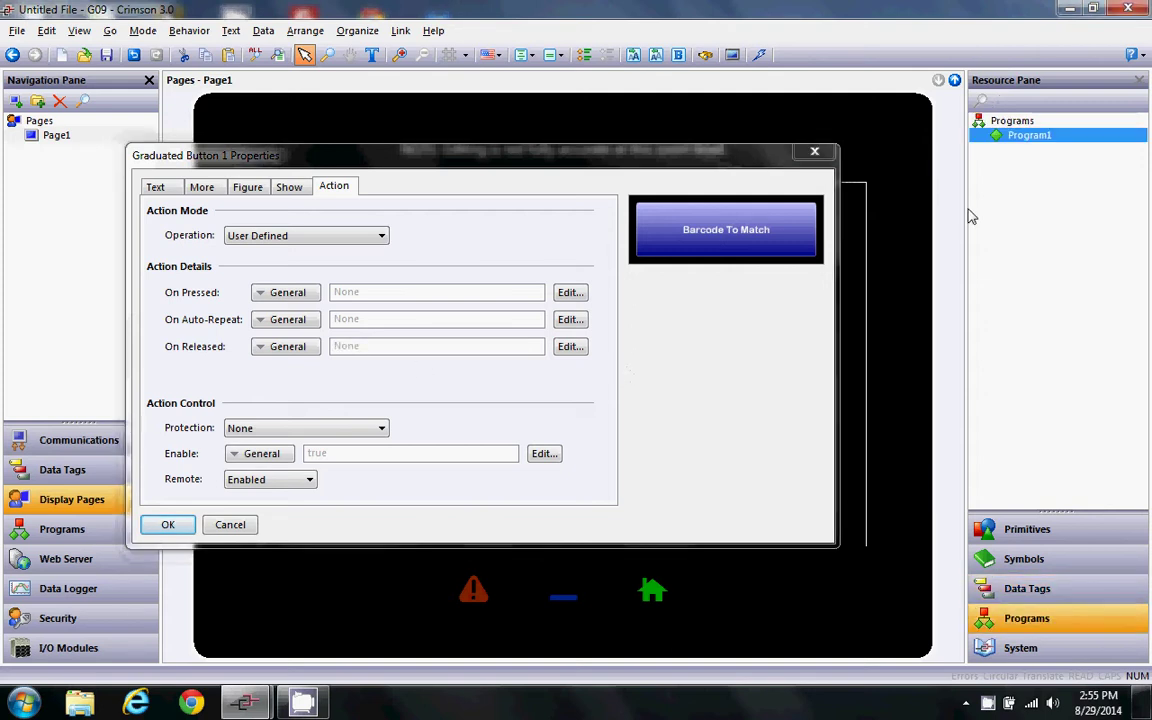
{"action": "left_click_drag", "start_coordinate": [1040, 142], "coordinate": [386, 347]}
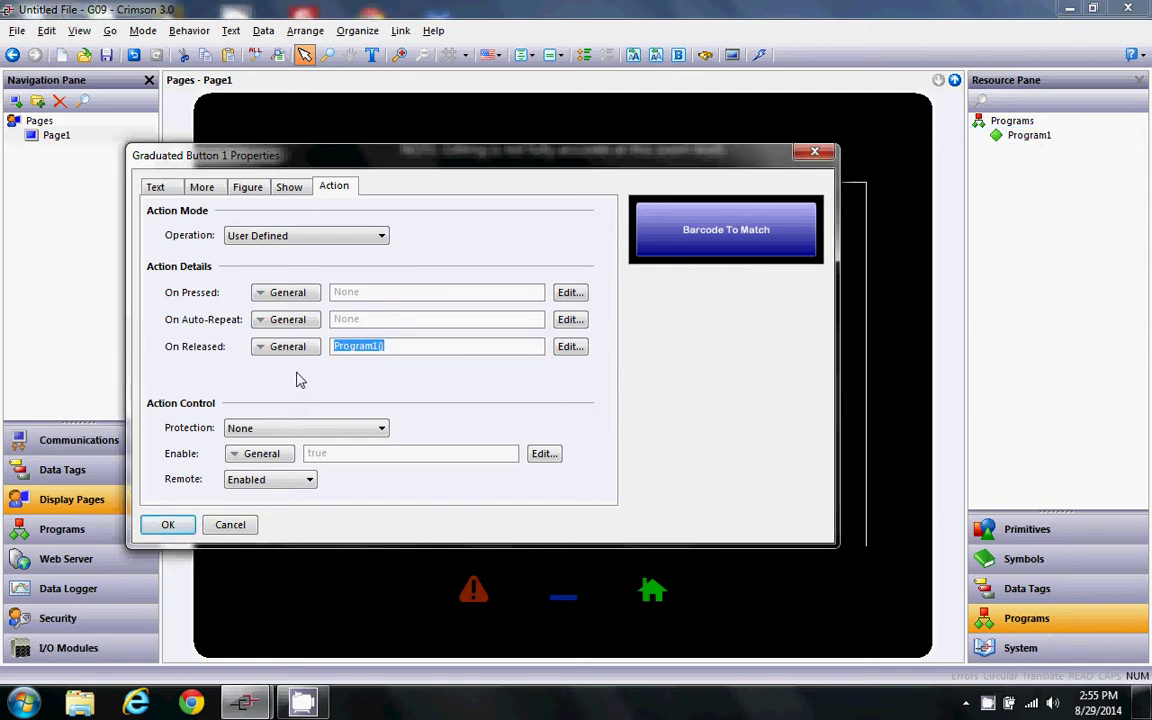
{"action": "left_click", "coordinate": [168, 525]}
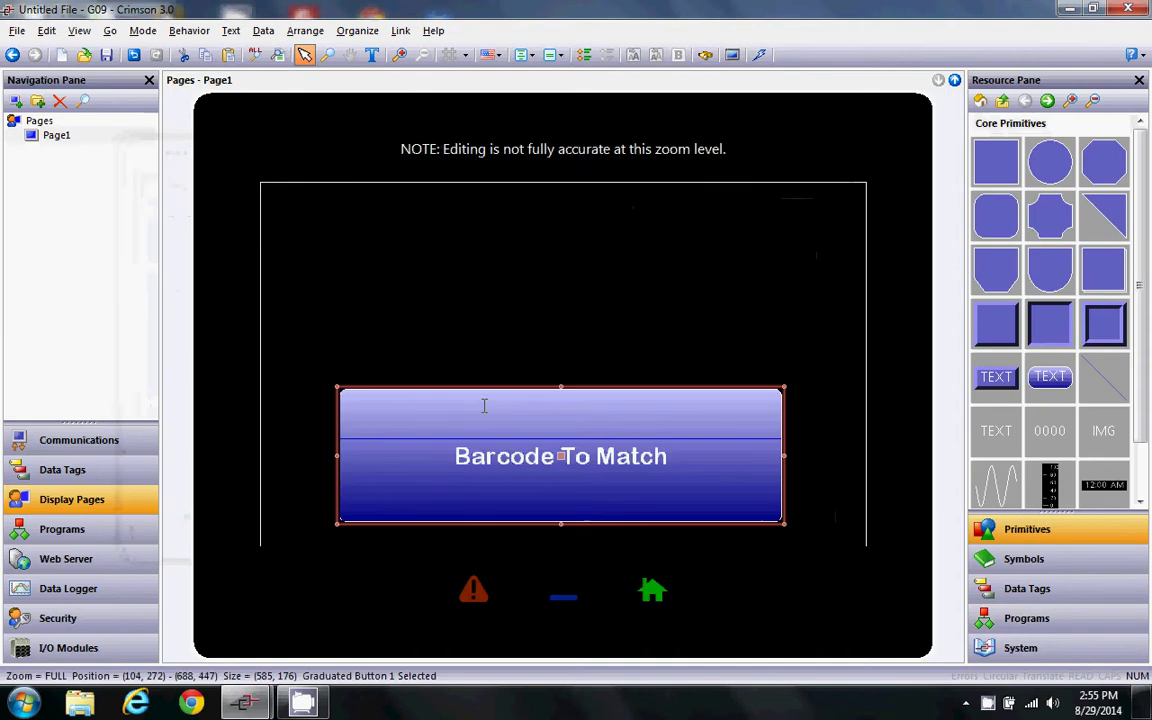
- Place a Code2Match data box above the button in Arial Rounded MT Bold 36
{"action": "left_click", "coordinate": [1079, 593]}
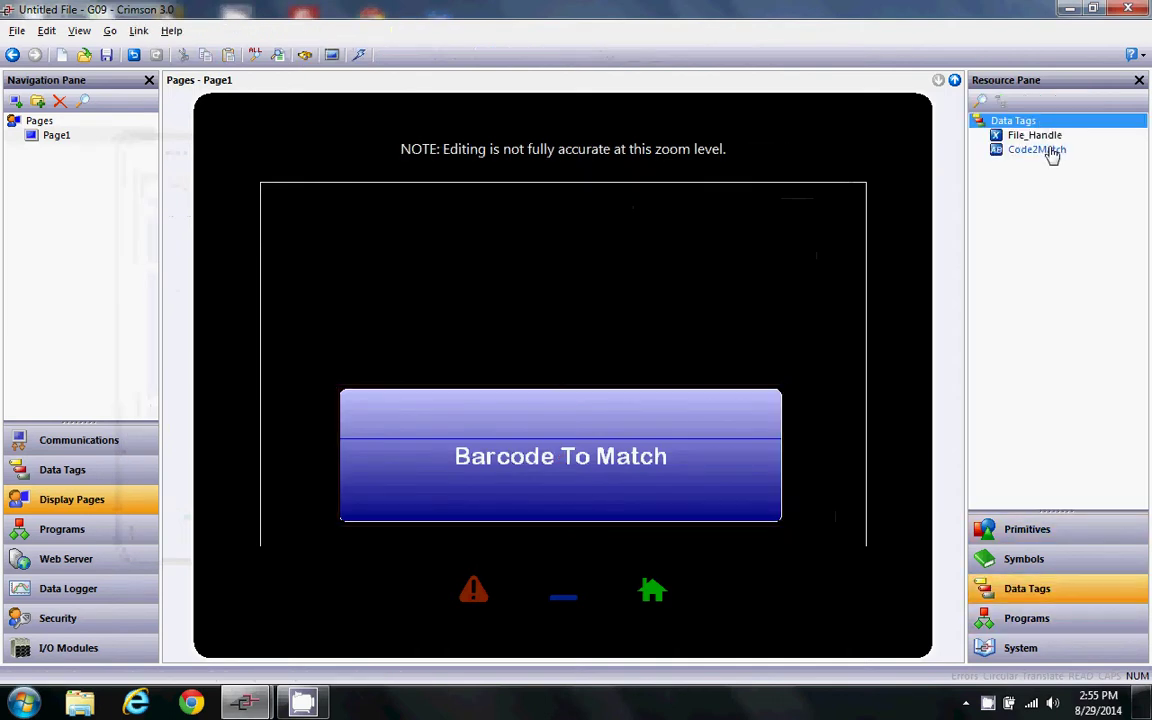
{"action": "left_click", "coordinate": [1050, 152]}
{"action": "left_click_drag", "start_coordinate": [1050, 152], "coordinate": [785, 240]}
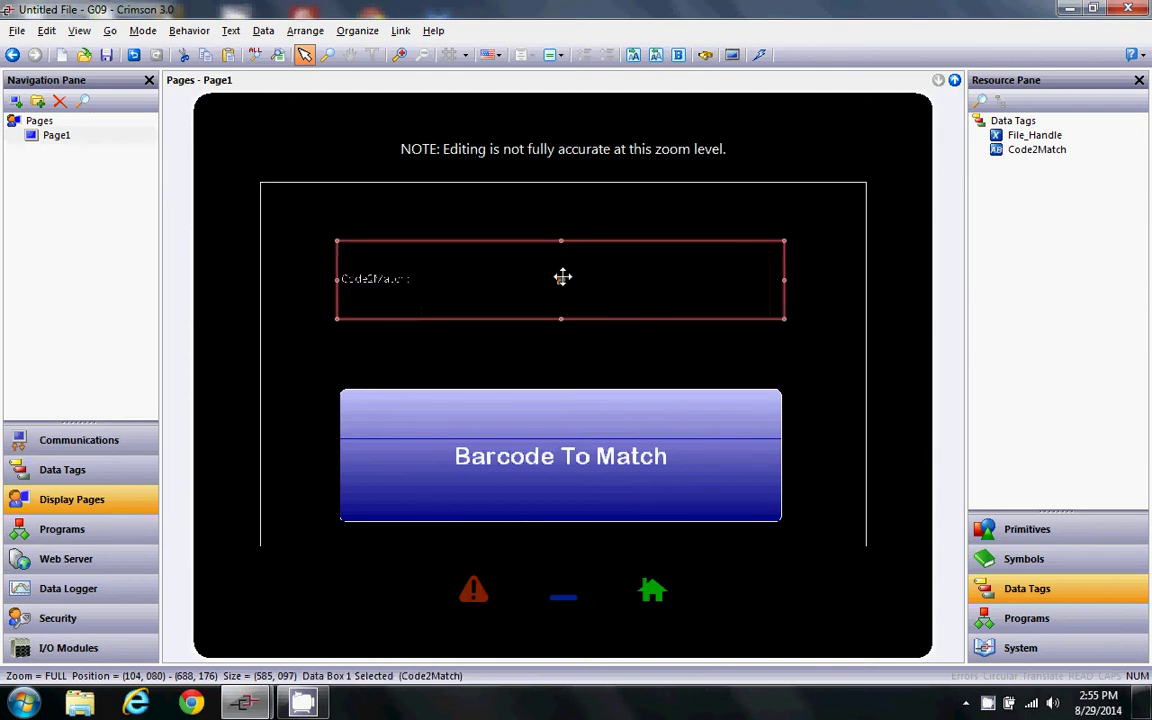
{"action": "double_click", "coordinate": [563, 277]}
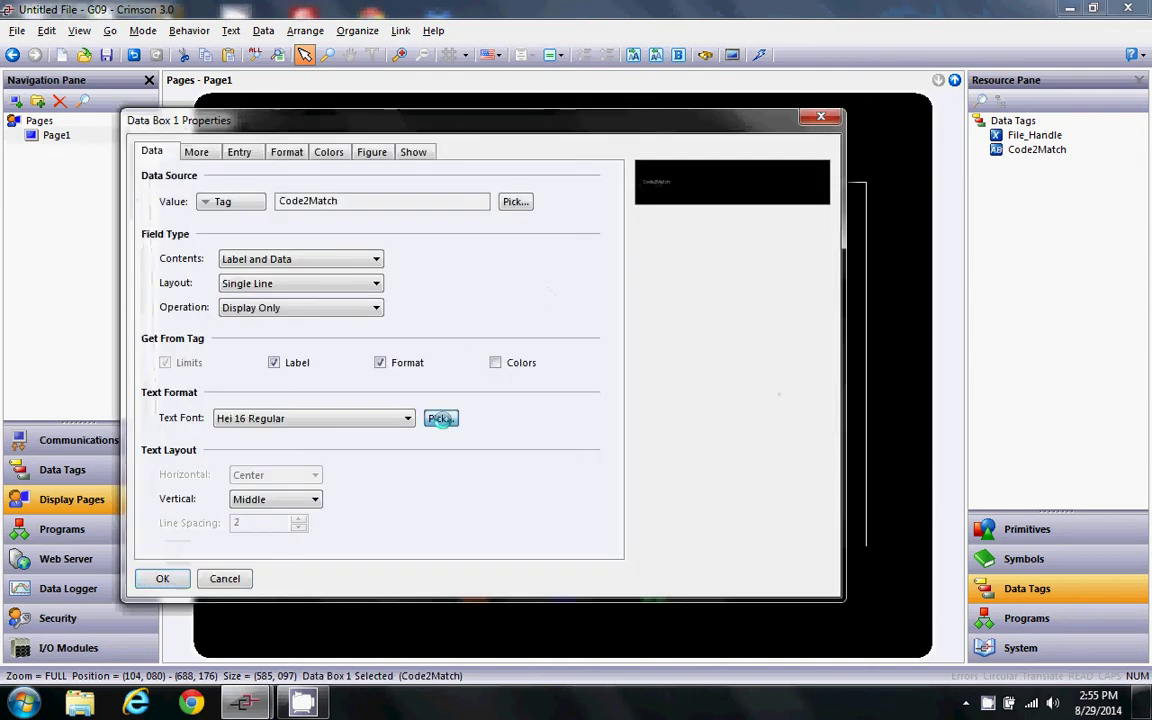
{"action": "left_click", "coordinate": [441, 418]}
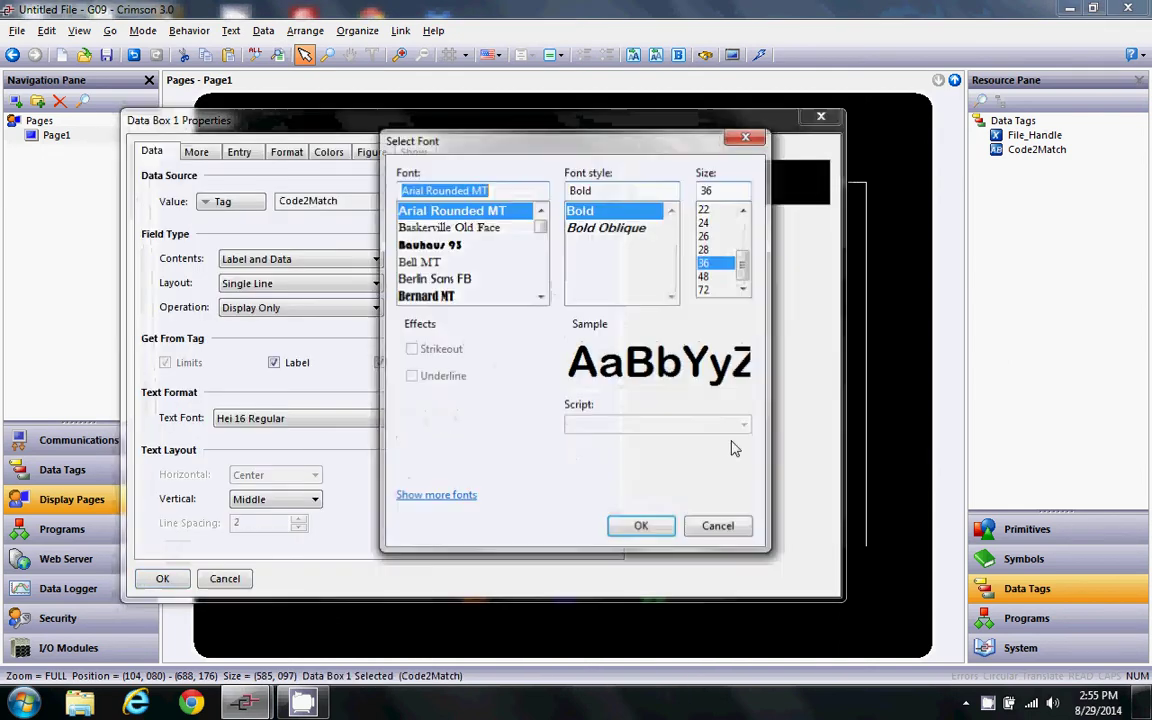
{"action": "left_click", "coordinate": [642, 529]}
{"action": "left_click", "coordinate": [163, 578]}
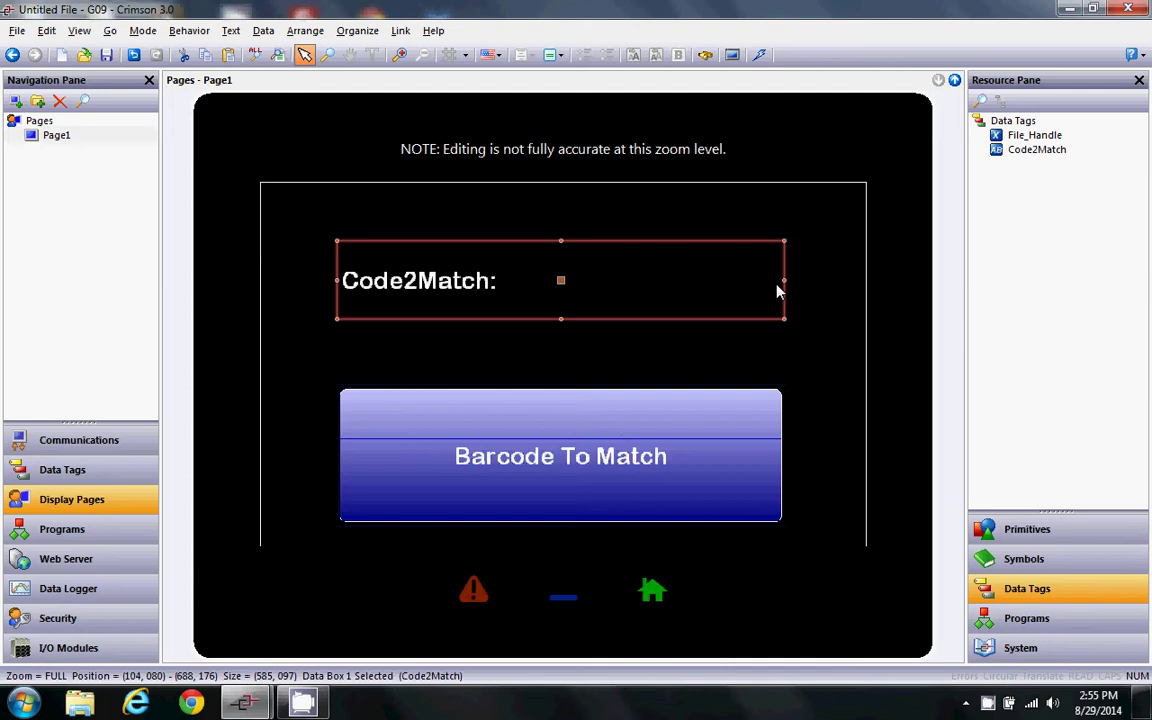
{"action": "left_click", "coordinate": [95, 558]}
- Set web server Remote Viewing to Enable and Remote Control to Enable All Control
{"action": "left_click", "coordinate": [198, 152]}
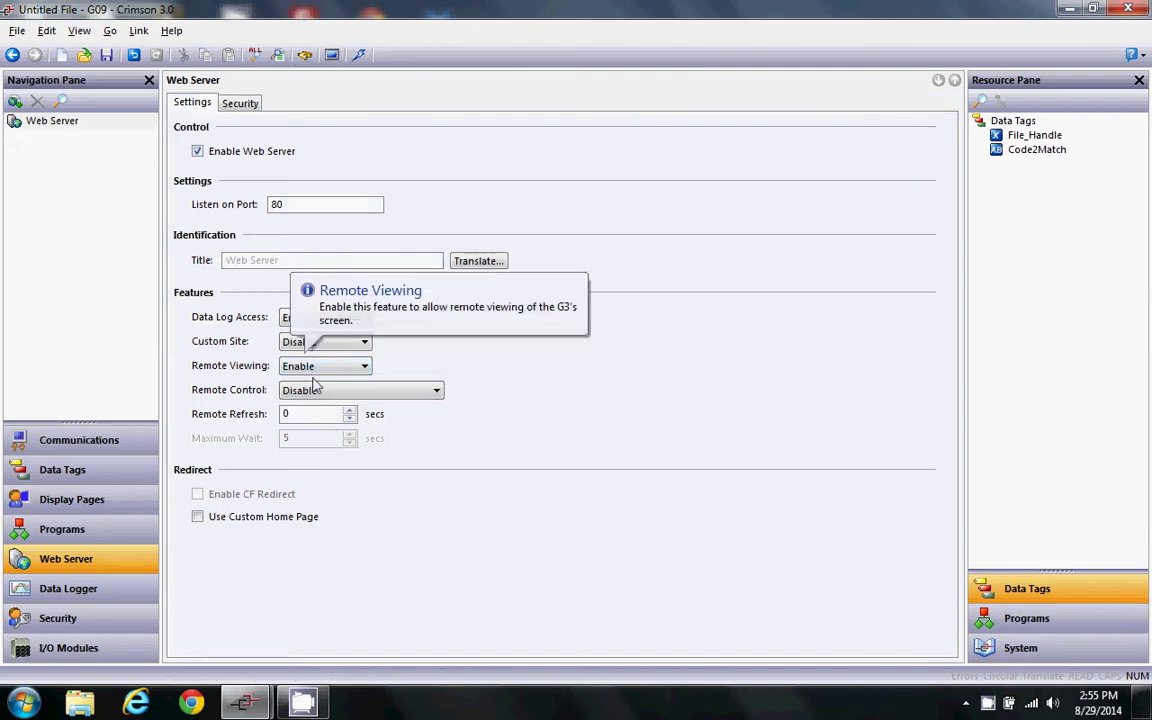
{"action": "left_click", "coordinate": [352, 390]}
{"action": "left_click", "coordinate": [340, 416]}
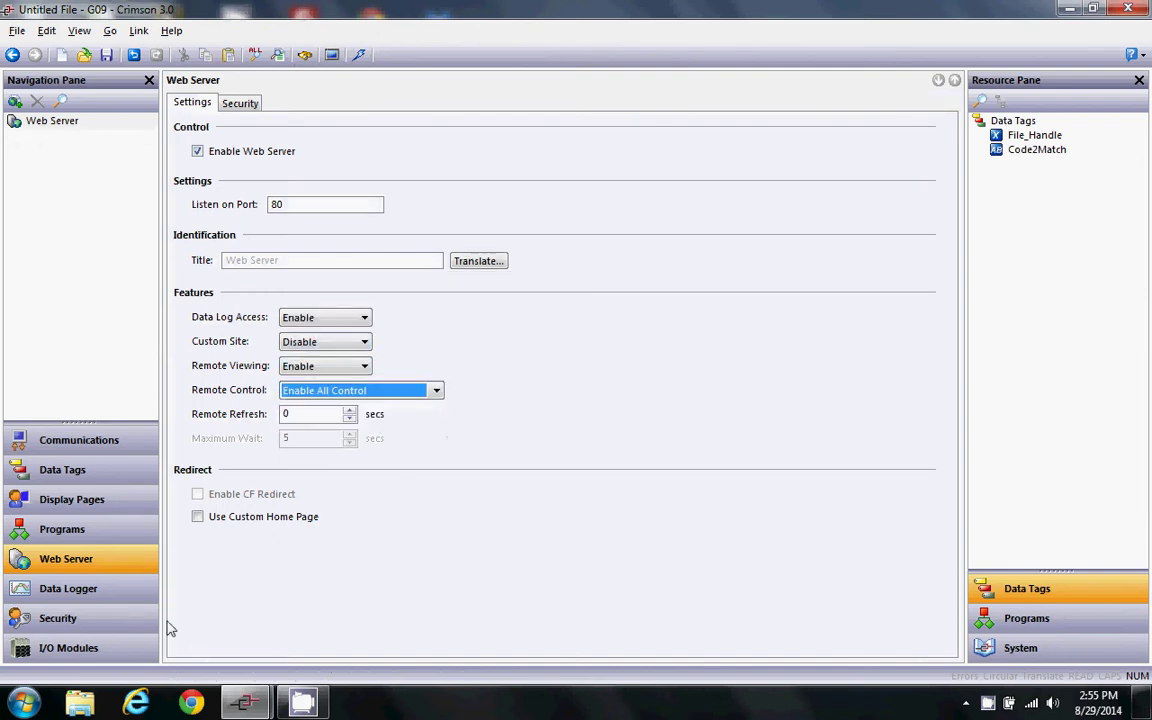
- Review the FTP, tag, page, program, web and security settings, then download via TCP/IP
{"action": "left_click", "coordinate": [77, 441]}
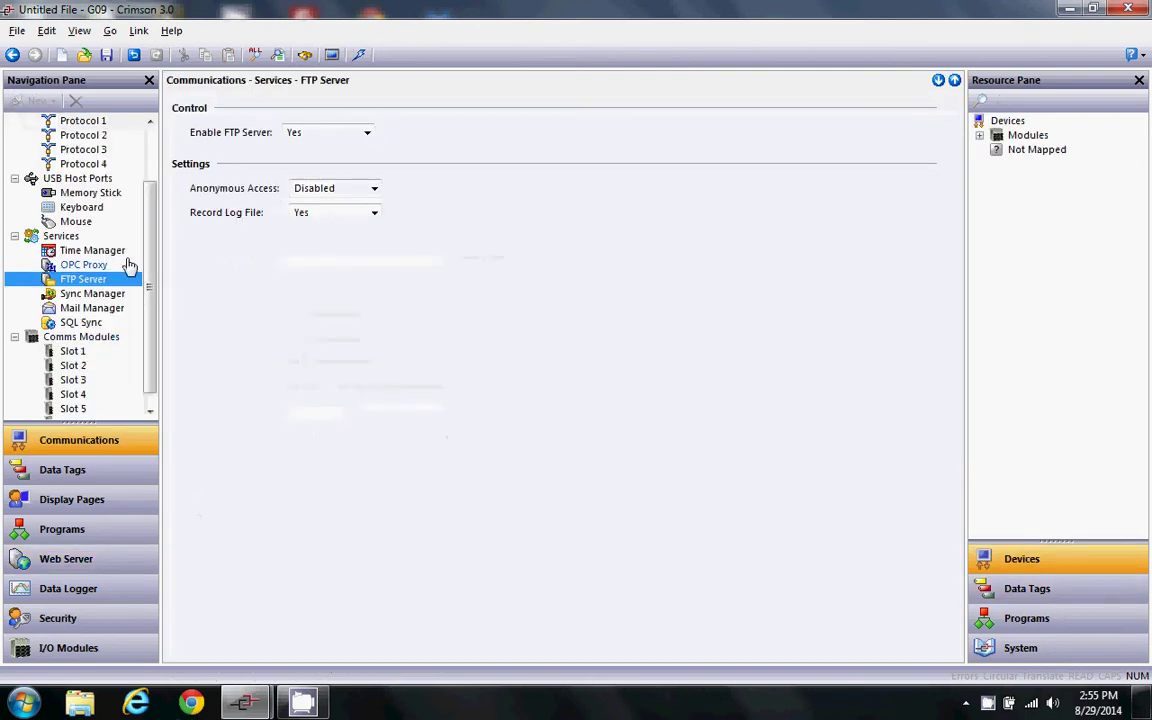
{"action": "left_click", "coordinate": [112, 474]}
{"action": "left_click", "coordinate": [115, 503]}
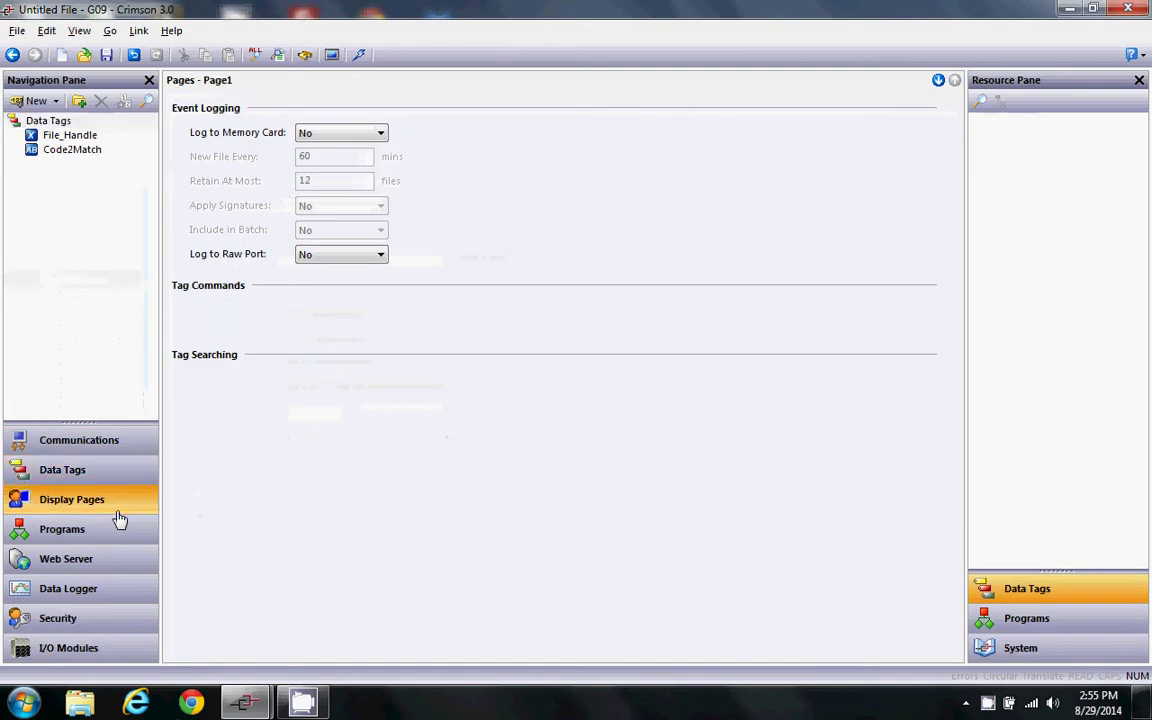
{"action": "left_click", "coordinate": [121, 532]}
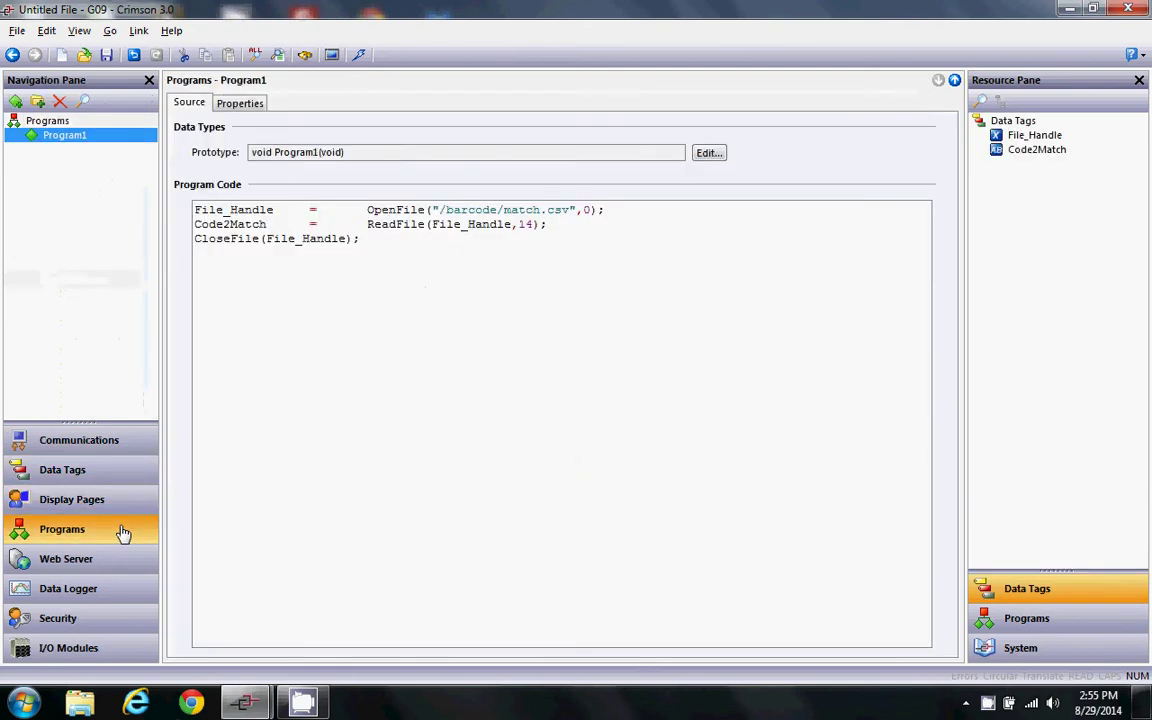
{"action": "left_click", "coordinate": [113, 558]}
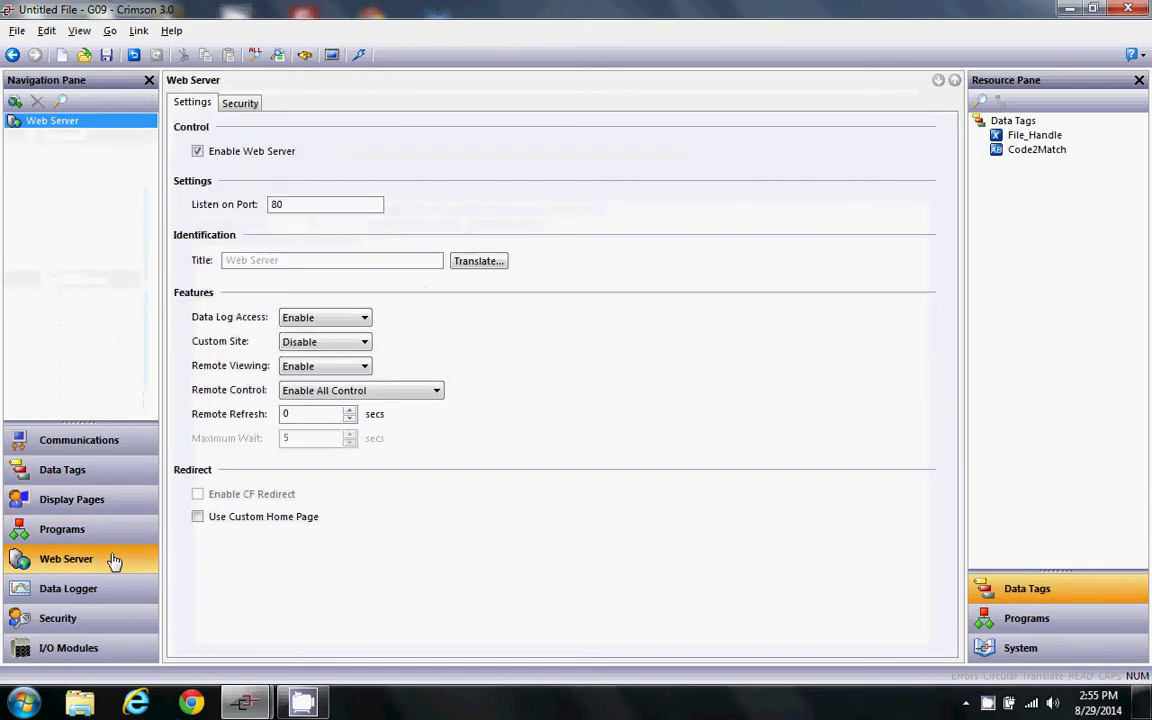
{"action": "left_click", "coordinate": [114, 617]}
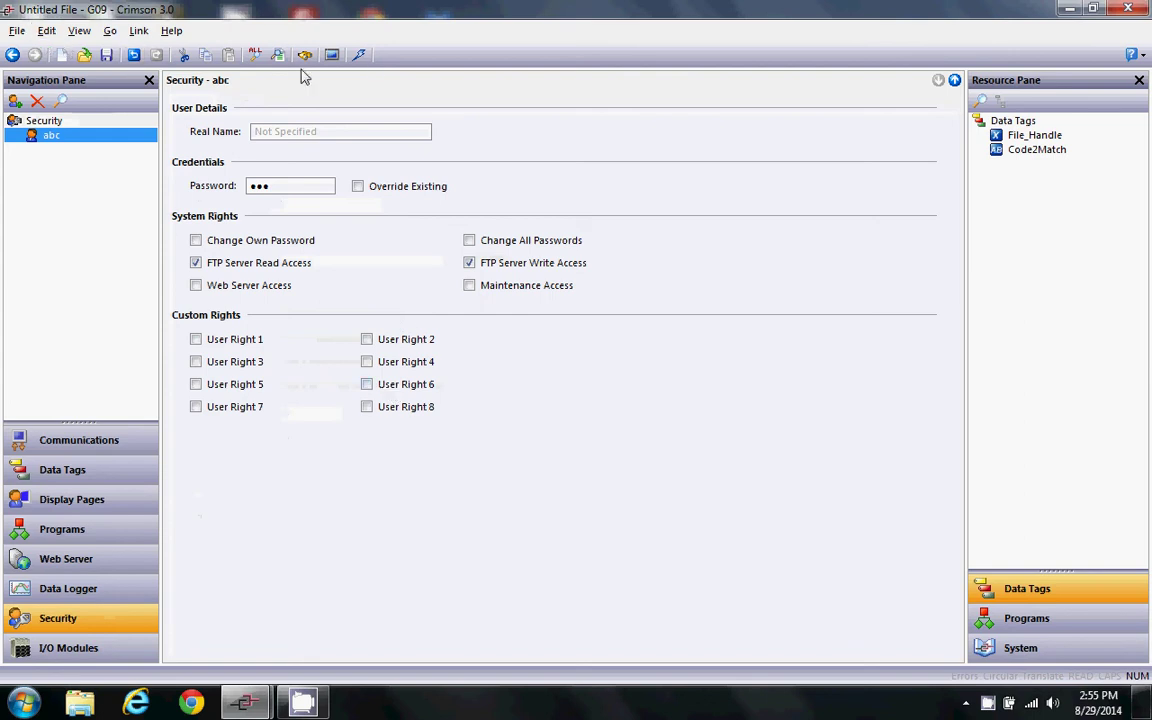
{"action": "left_click", "coordinate": [358, 54]}
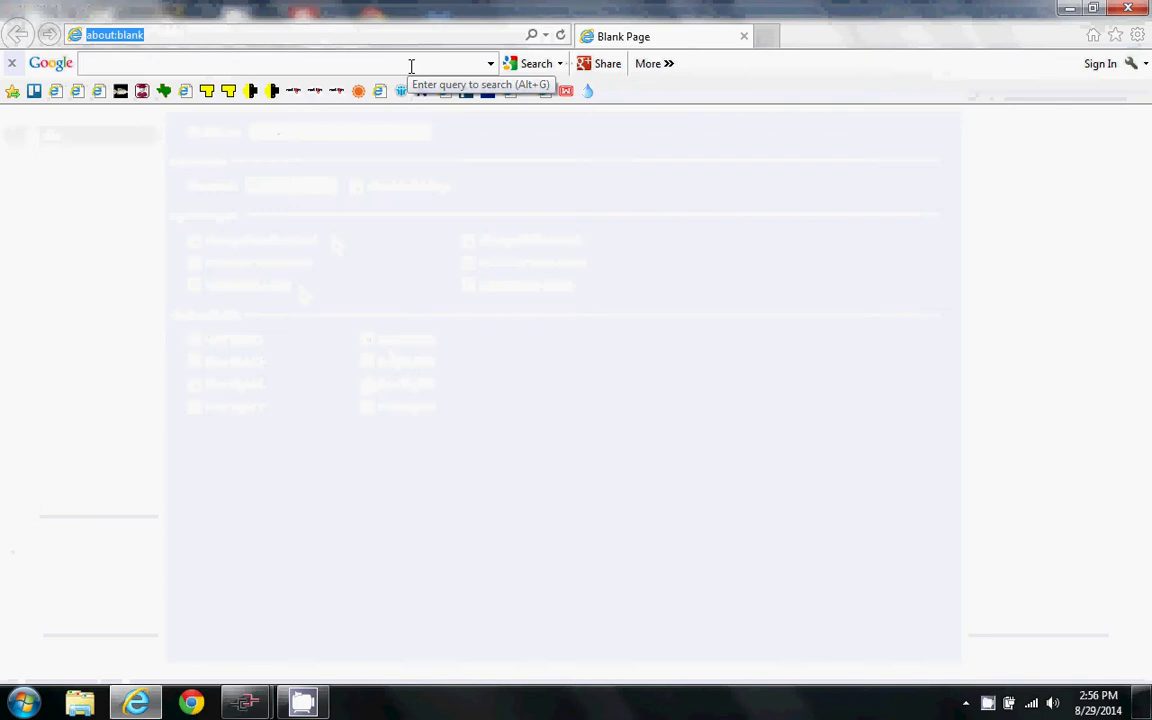
- Load the HMI web server at 192.168.1.20 and open its Remote View showing Code2Match
{"action": "type", "text": "192.168.1.20/"}
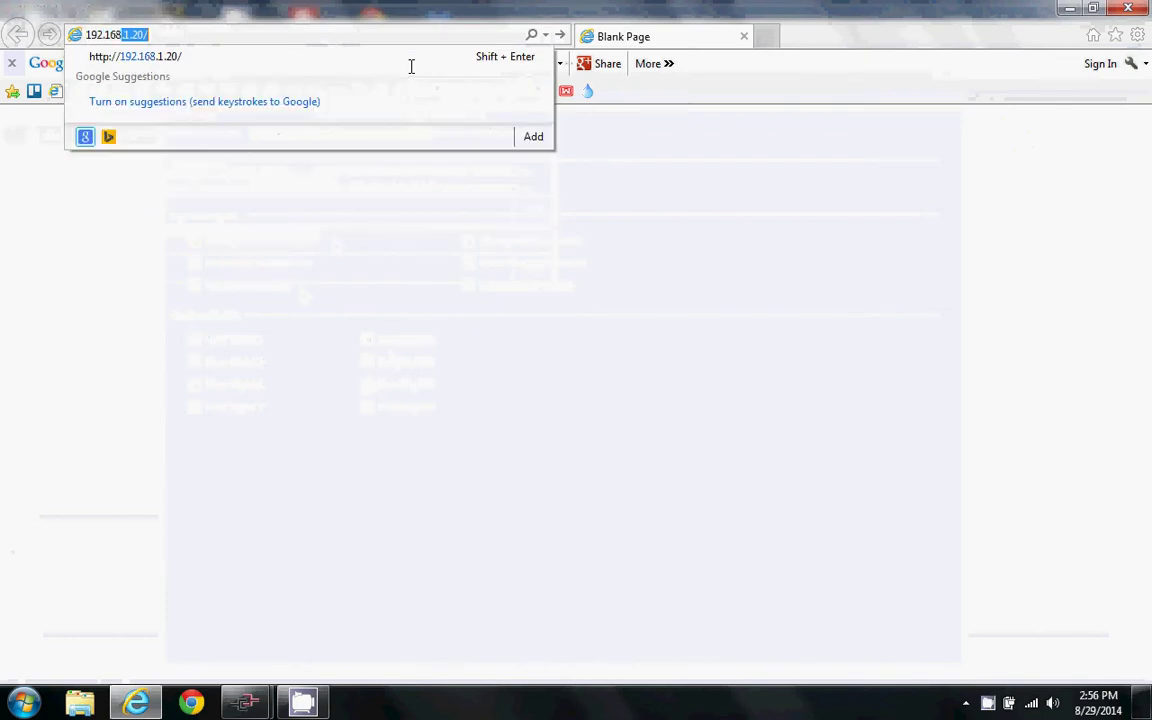
{"action": "key", "text": "Return"}
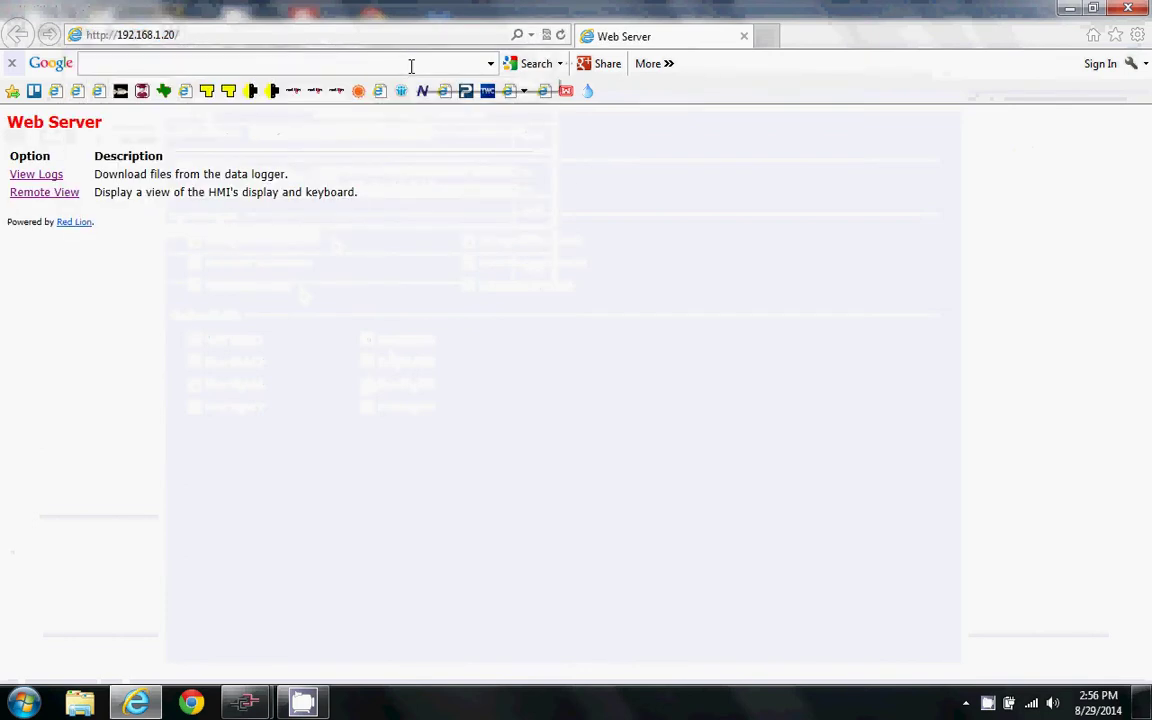
{"action": "left_click", "coordinate": [33, 196]}
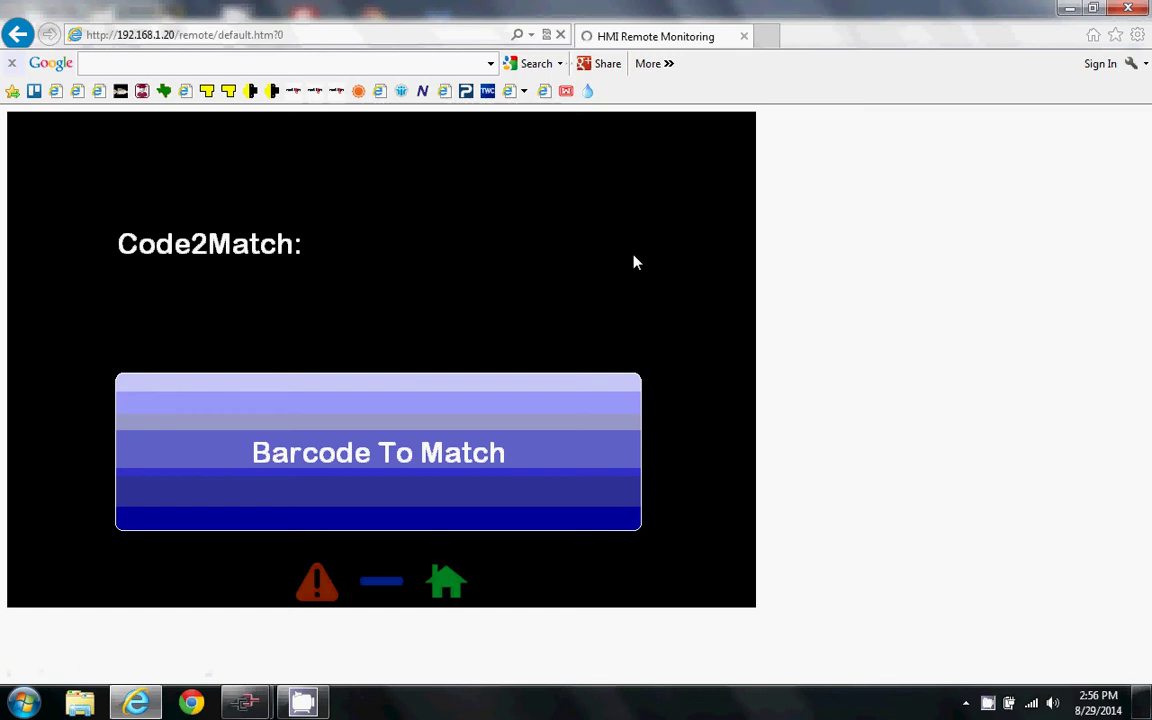
- Browse to C:\ADC\Red Lion\FTP Tests\Barcode and open Match.csv in Excel
{"action": "left_click", "coordinate": [80, 703]}
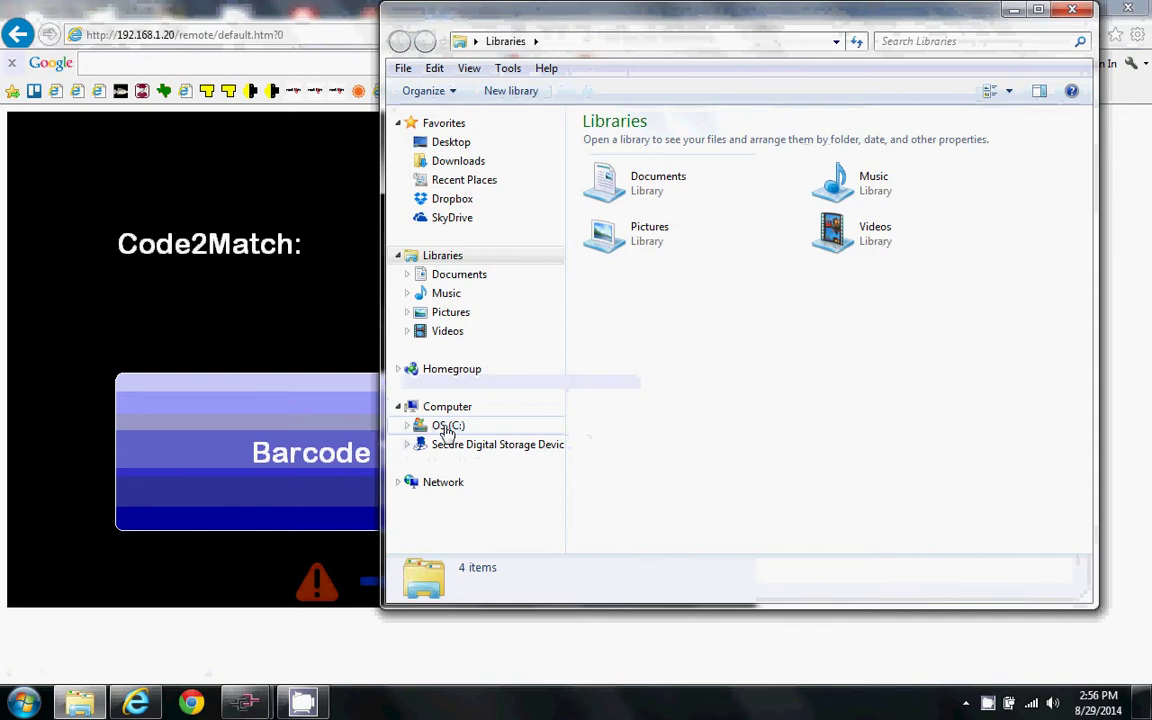
{"action": "left_click", "coordinate": [445, 426]}
{"action": "double_click", "coordinate": [629, 162]}
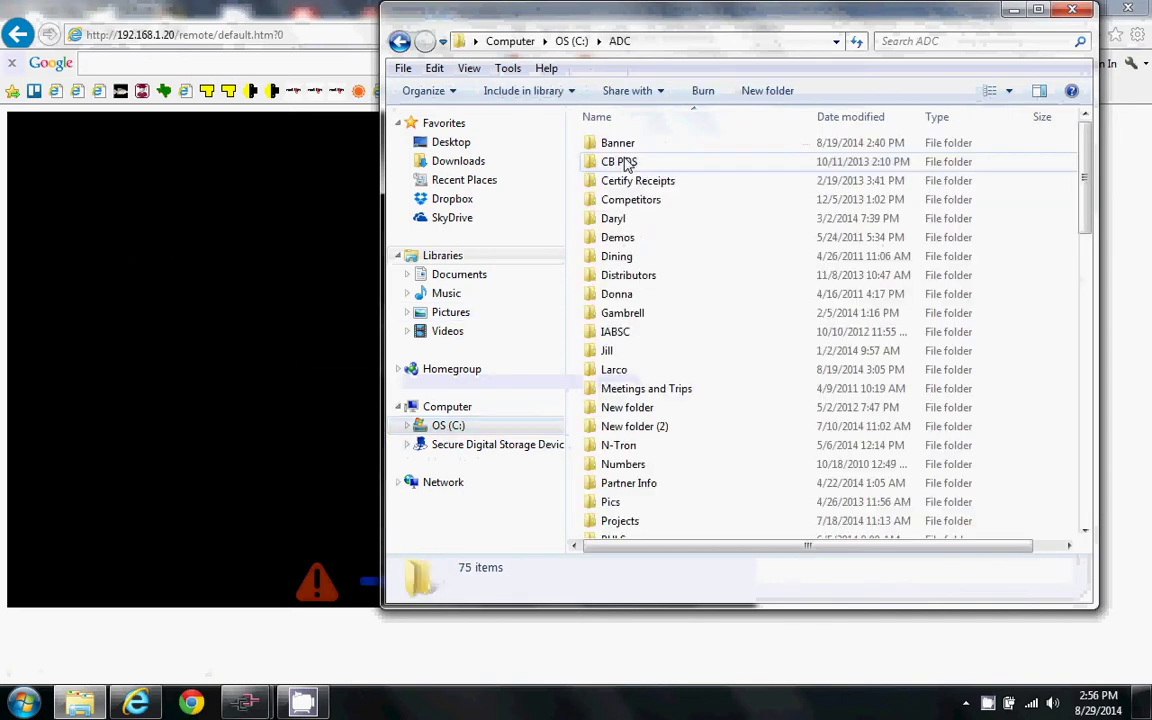
{"action": "scroll", "coordinate": [620, 158], "scroll_direction": "down", "scroll_amount": 8}
{"action": "double_click", "coordinate": [625, 142]}
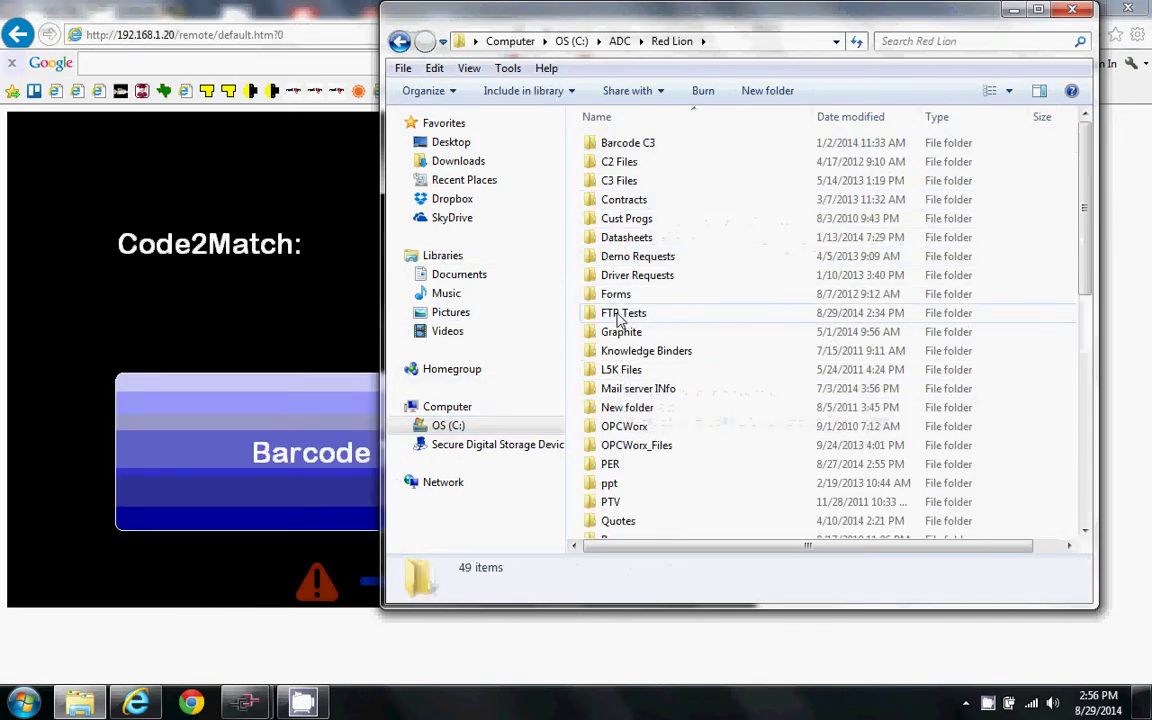
{"action": "double_click", "coordinate": [621, 313]}
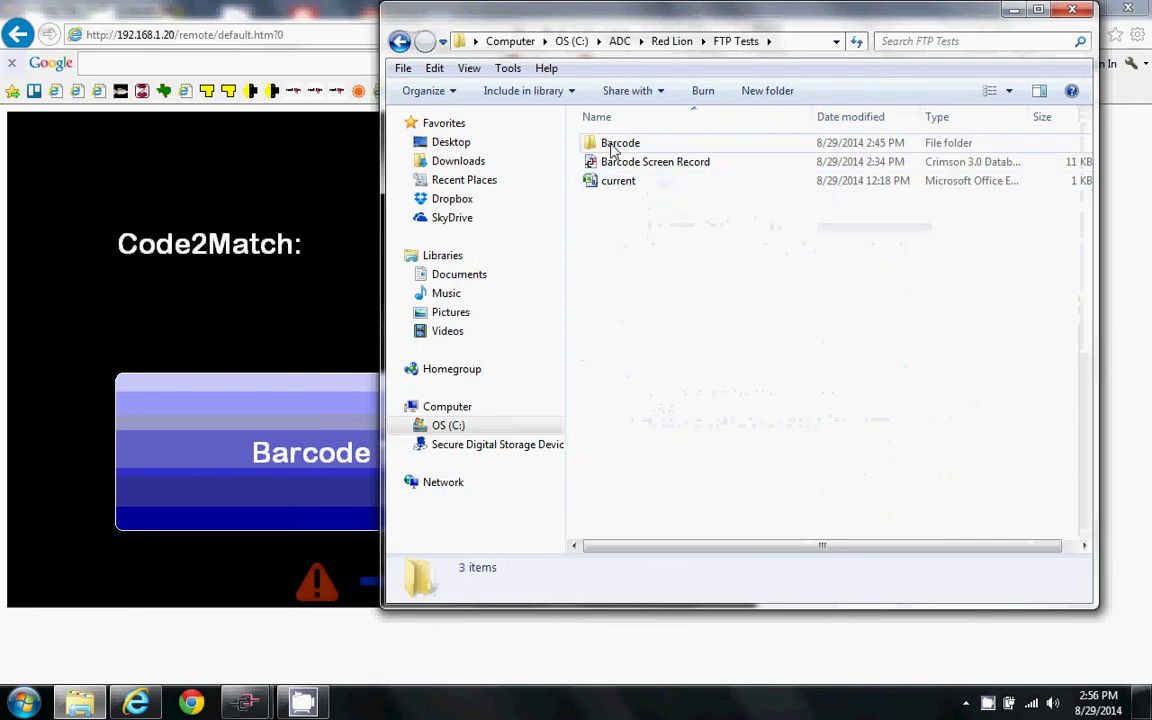
{"action": "double_click", "coordinate": [620, 142]}
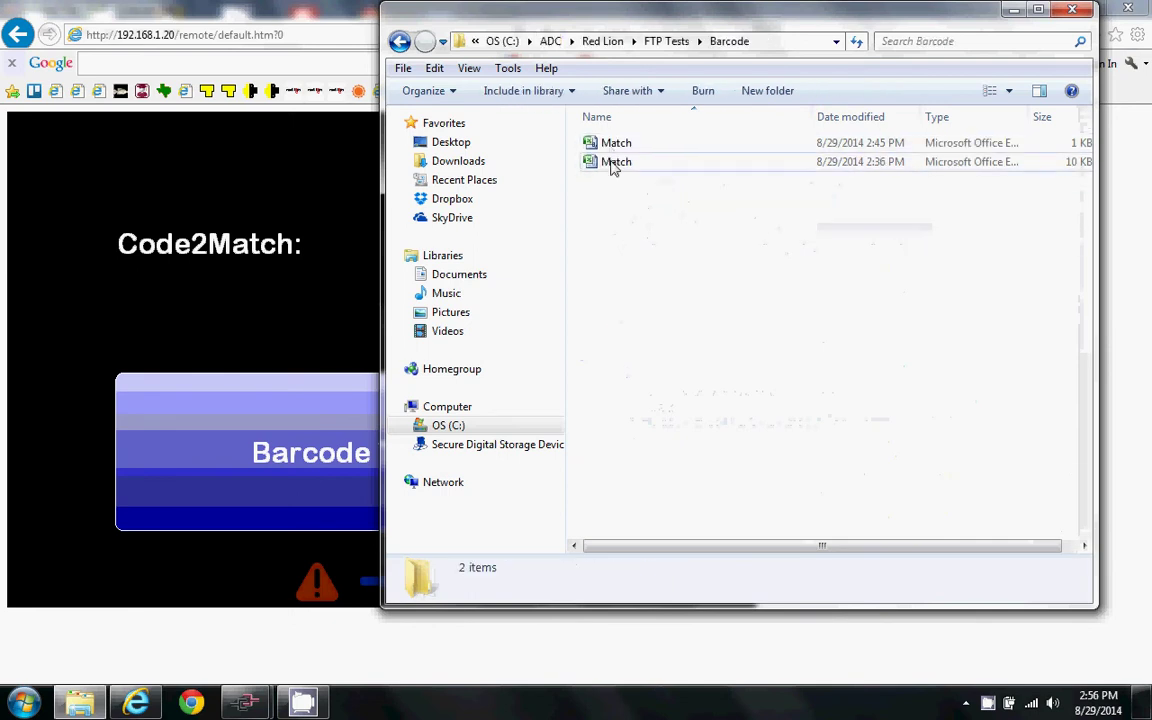
{"action": "left_click", "coordinate": [613, 146]}
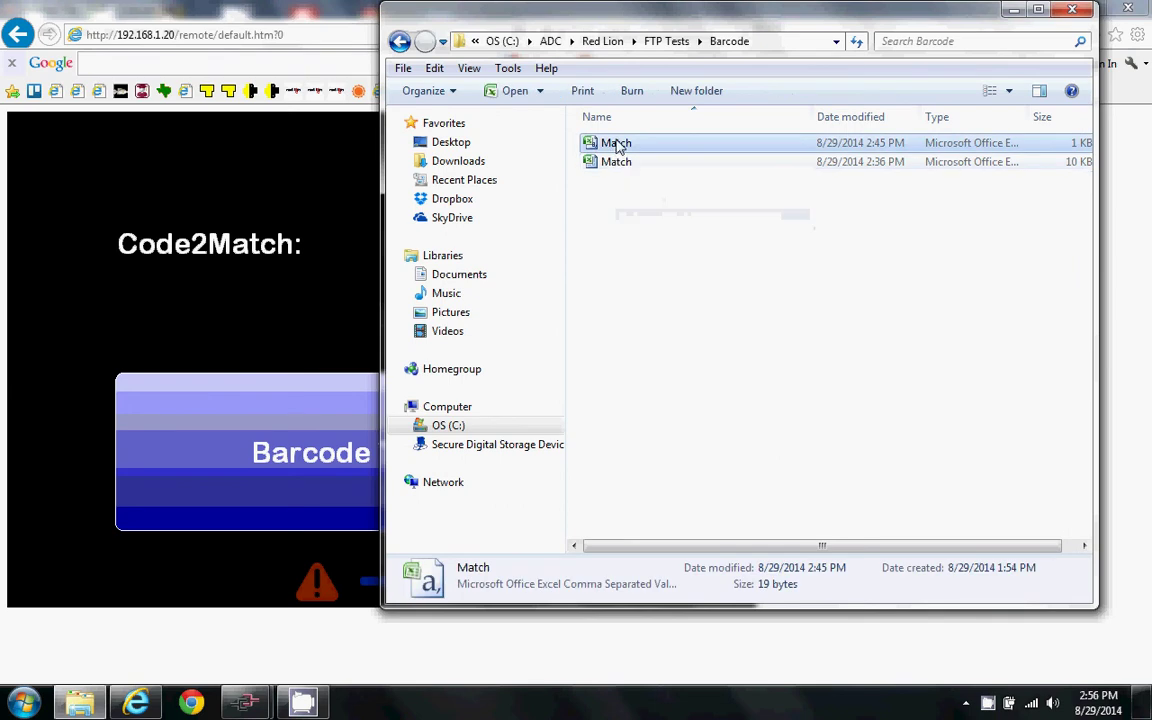
{"action": "double_click", "coordinate": [618, 146]}
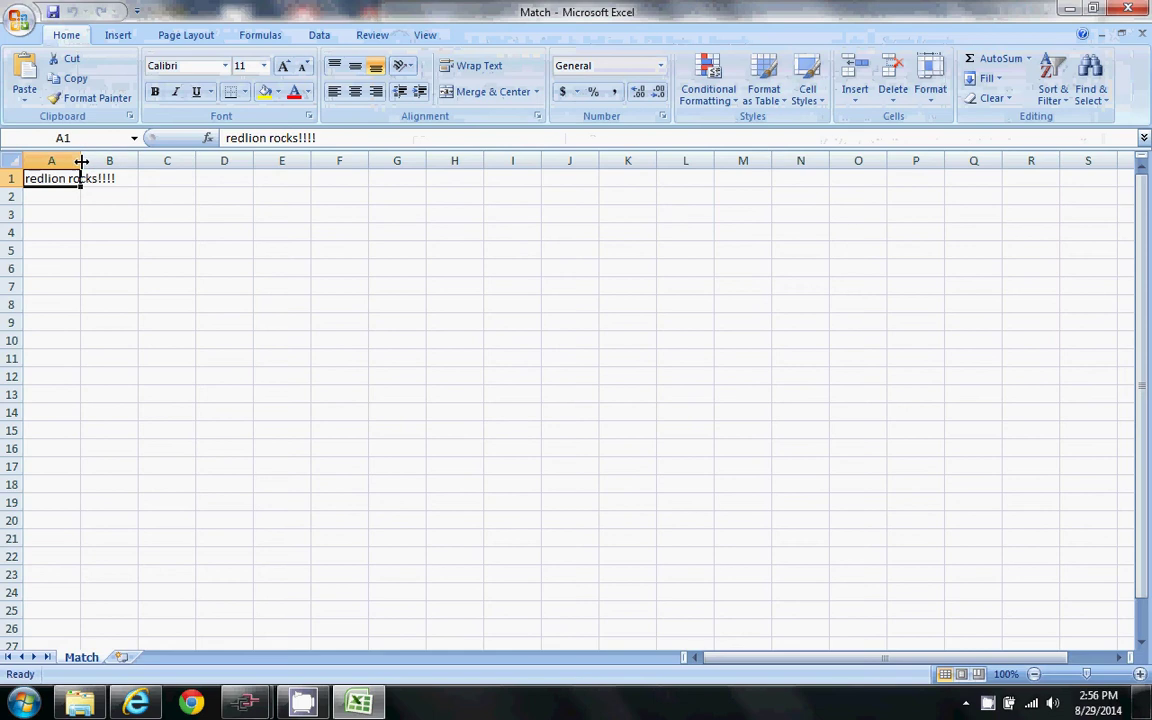
- Widen column A to fit 'redlion rocks!!!!' and return to the HMI remote view page
{"action": "left_click_drag", "start_coordinate": [80, 160], "coordinate": [141, 160]}
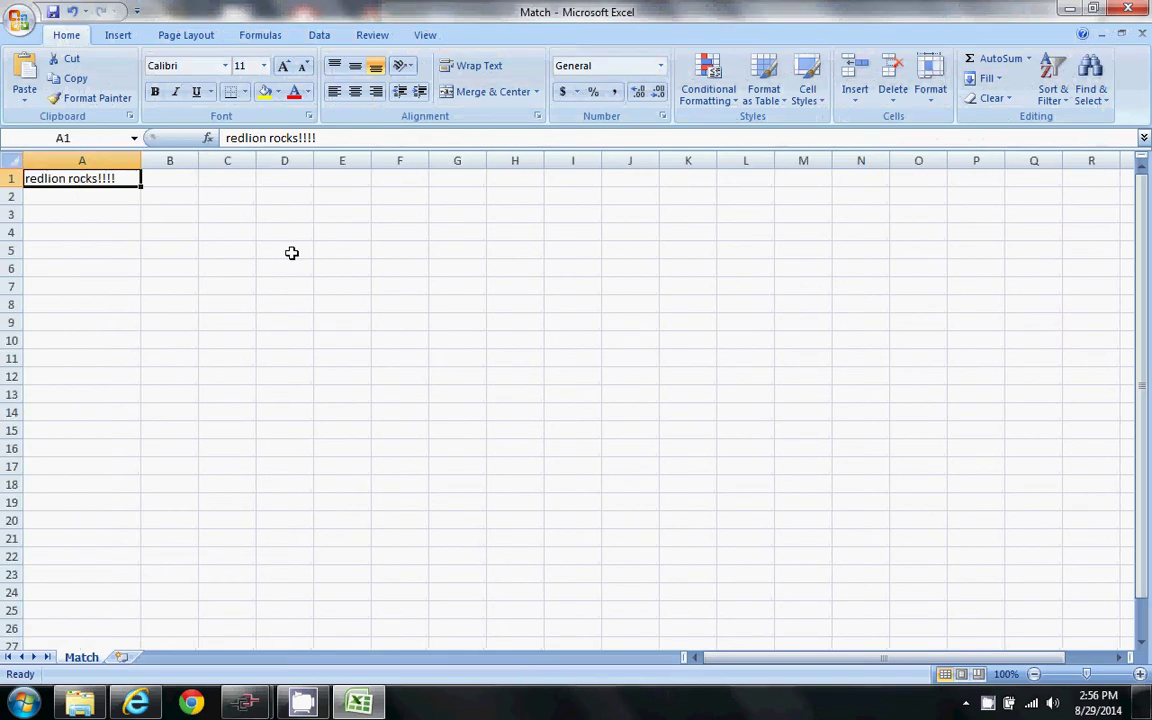
{"action": "left_click", "coordinate": [140, 704]}
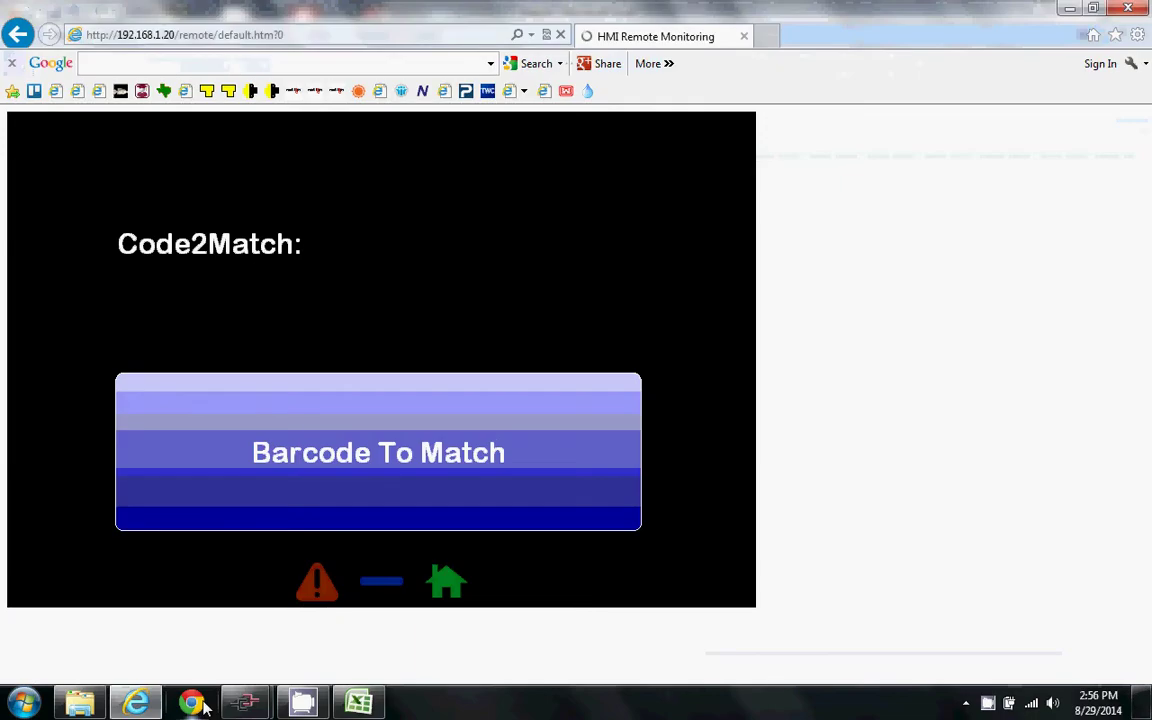
- Press Barcode To Match on the HMI page to load the file's code, then return toward the Match workbook
{"action": "left_click", "coordinate": [425, 436]}
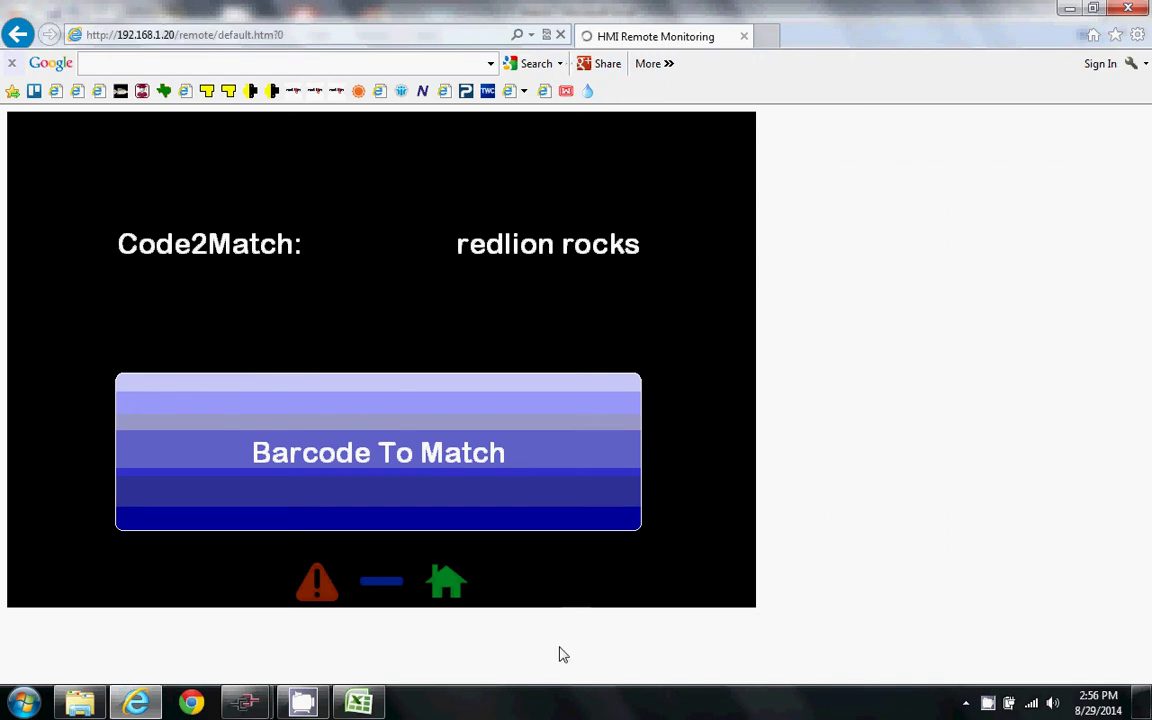
{"action": "left_click", "coordinate": [358, 703]}
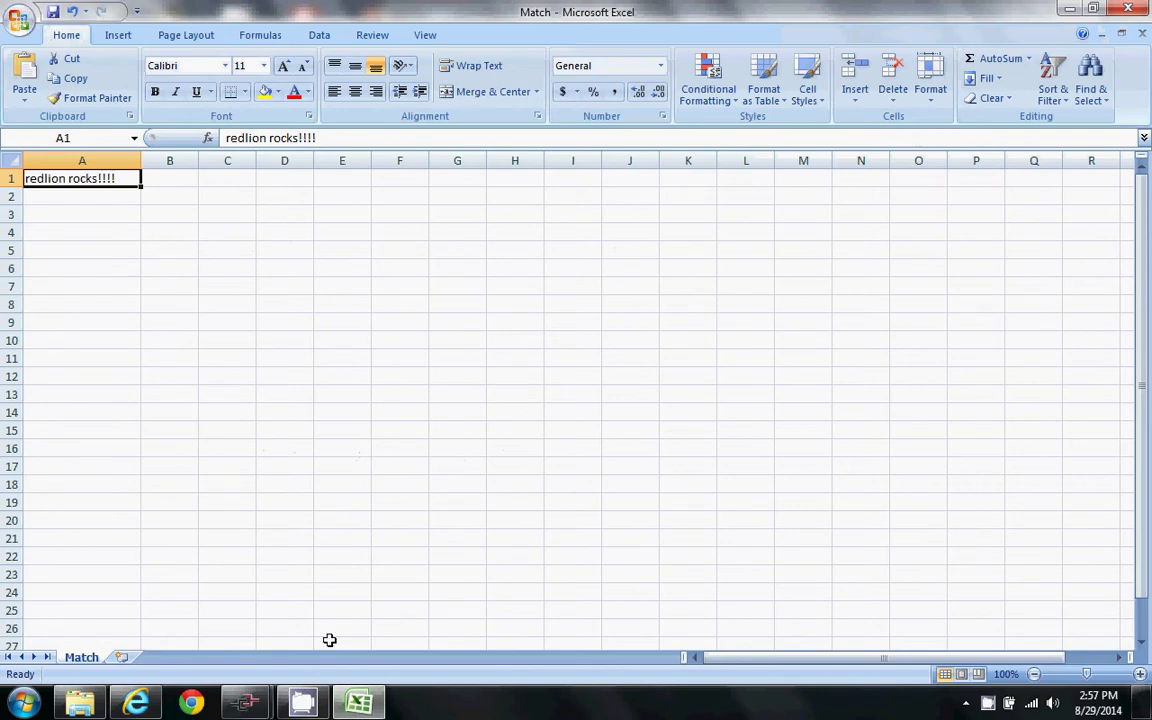
{"action": "mouse_move", "coordinate": [252, 705]}
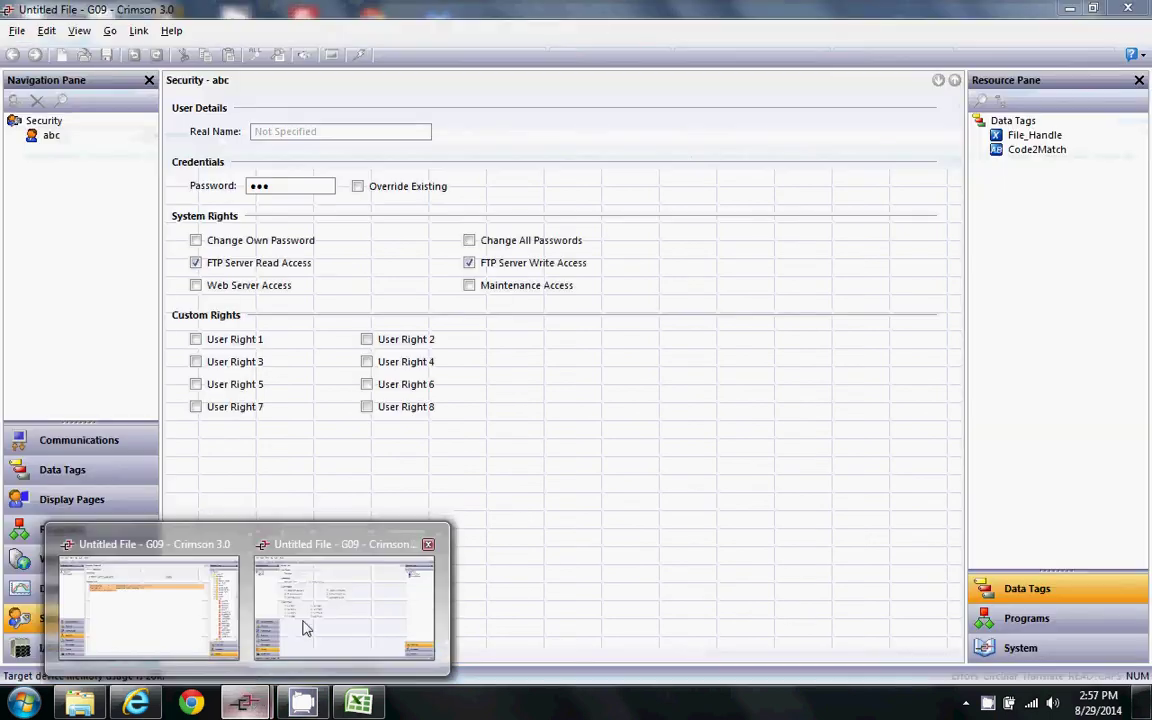
- Check Crimson's FTP user read/write rights, then minimize Crimson, Excel and IE and close the Barcode folder
{"action": "left_click", "coordinate": [303, 625]}
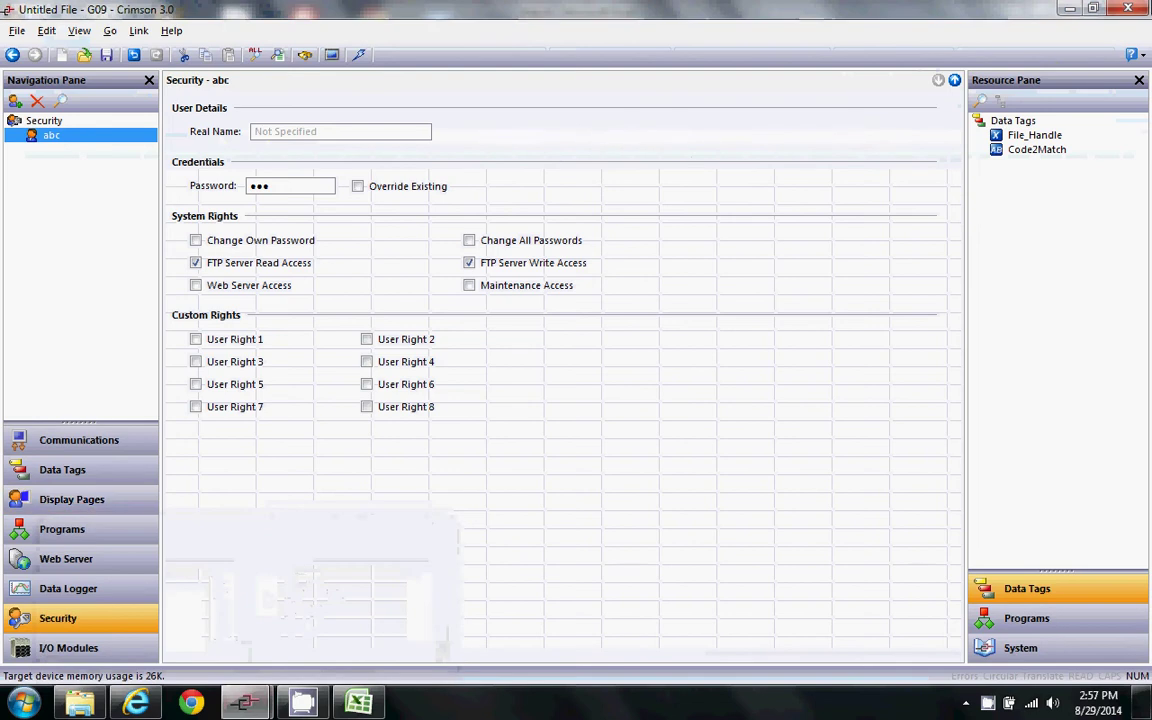
{"action": "left_click", "coordinate": [1066, 9]}
{"action": "left_click", "coordinate": [1064, 9]}
{"action": "left_click", "coordinate": [1060, 10]}
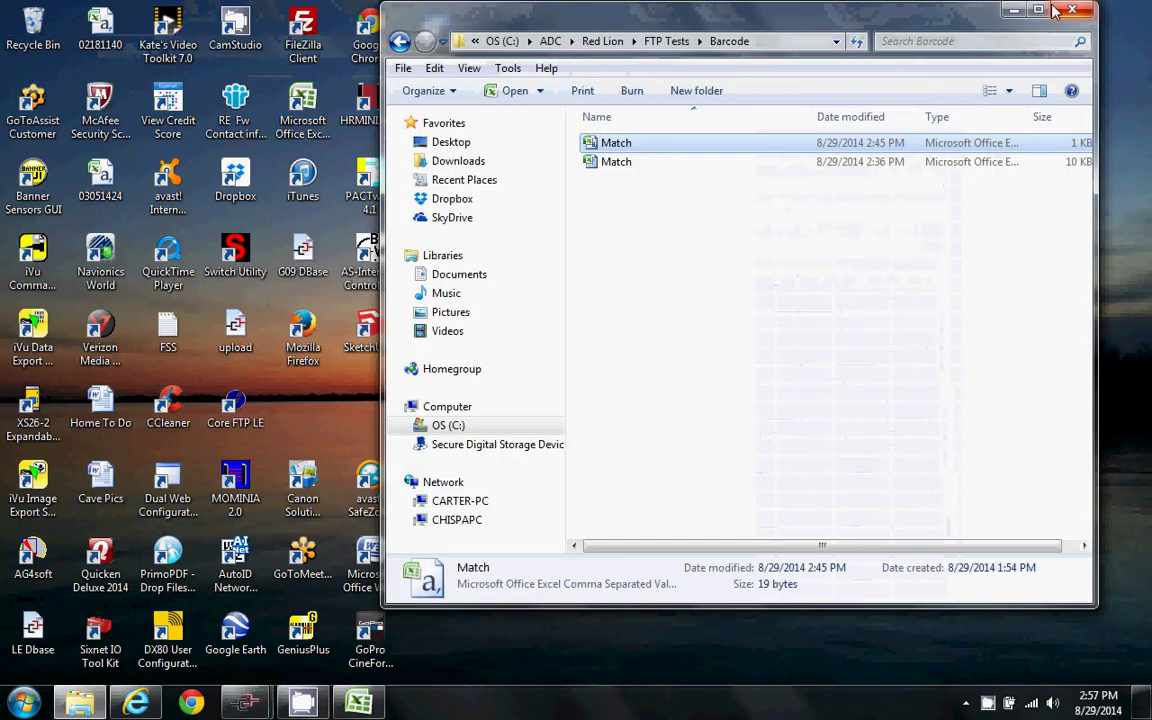
{"action": "left_click", "coordinate": [1060, 10]}
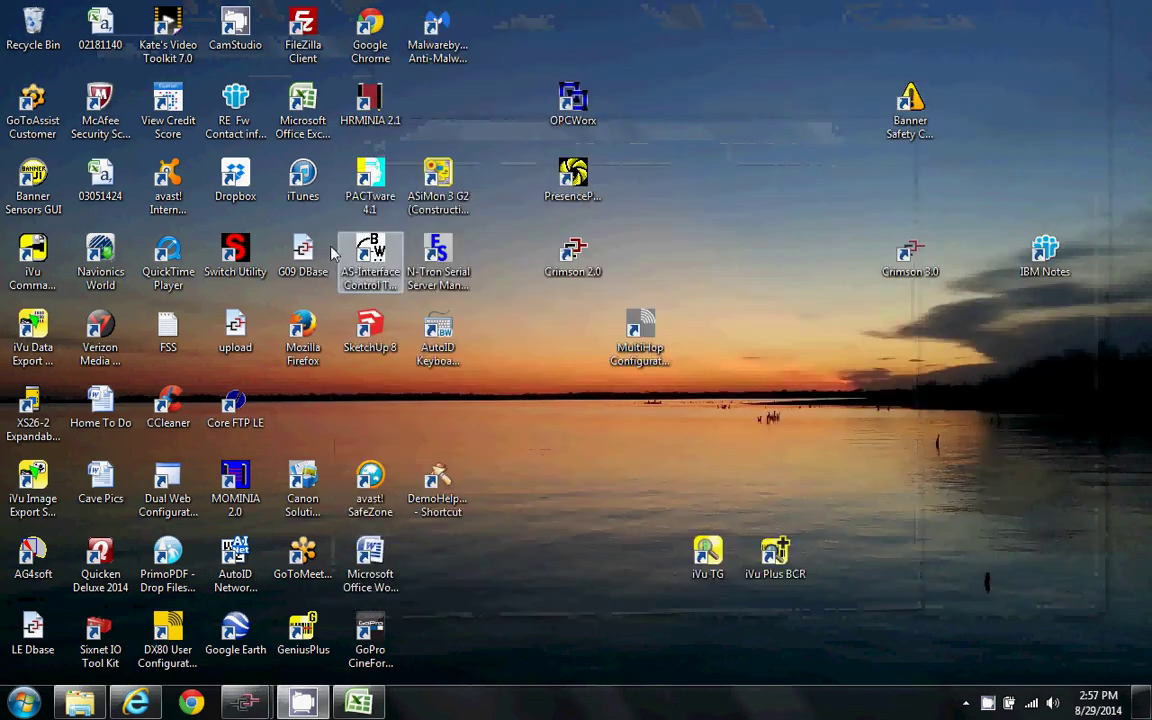
- Connect FileZilla to 192.168.1.20 on port 21 with the FTP username and password, and open the remote BARCODE folder
{"action": "left_click", "coordinate": [325, 30]}
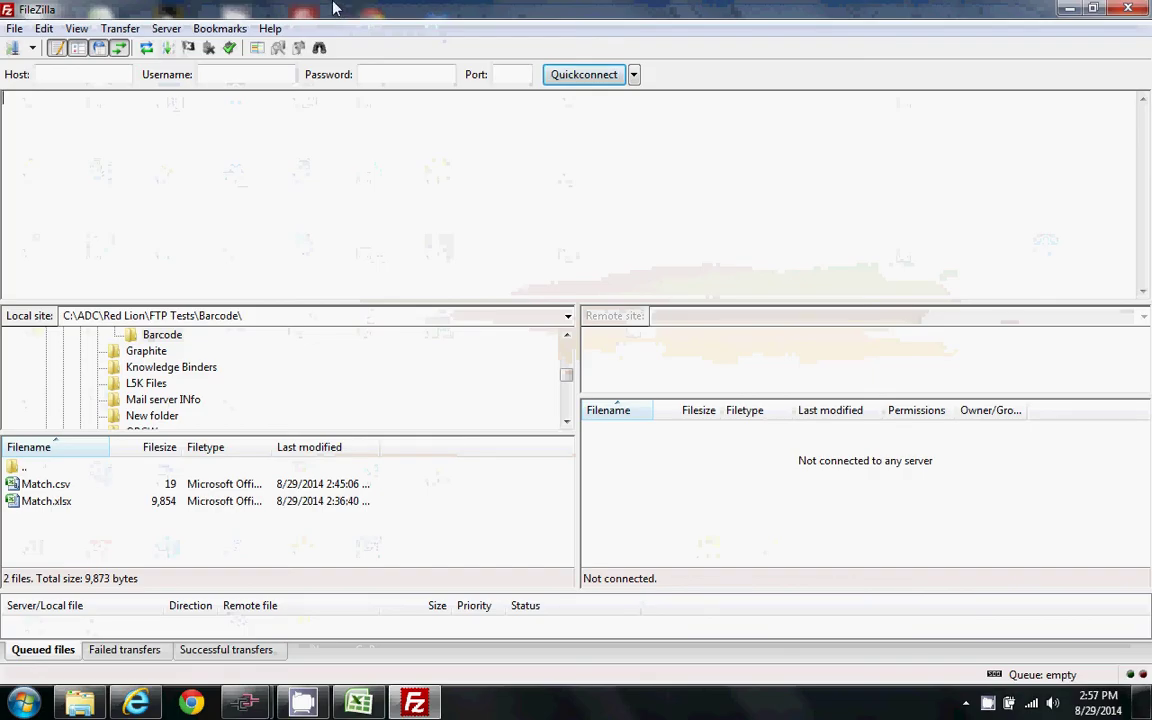
{"action": "left_click", "coordinate": [60, 74]}
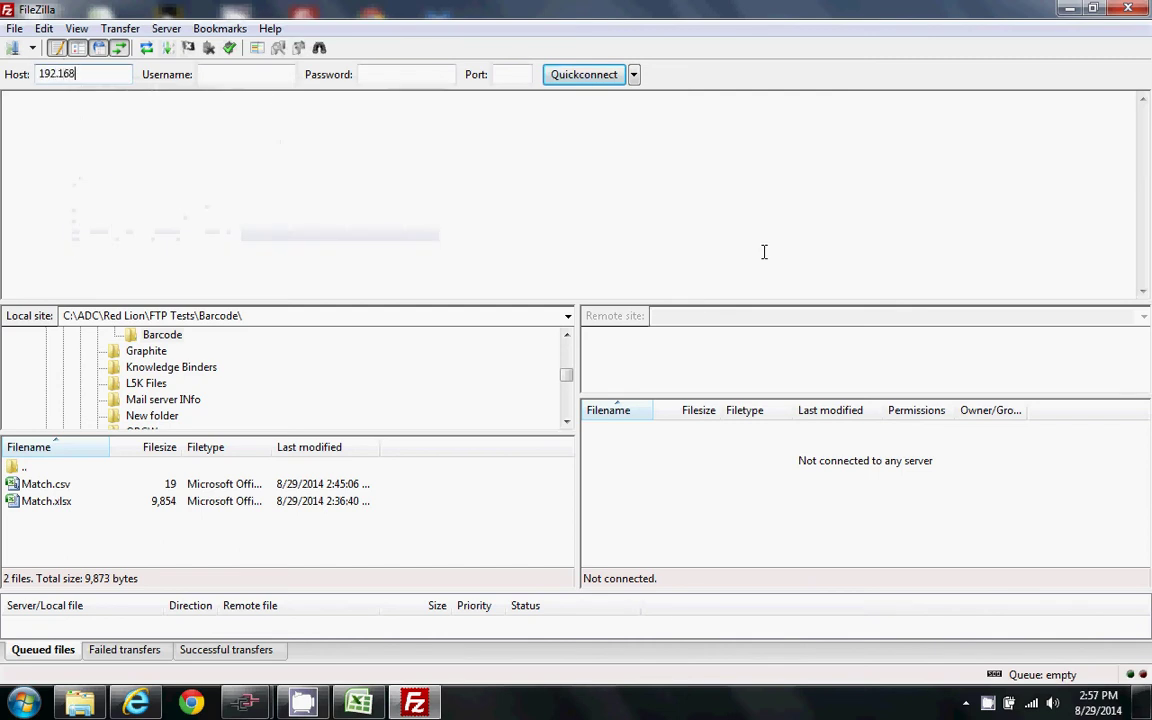
{"action": "key", "text": "Tab"}
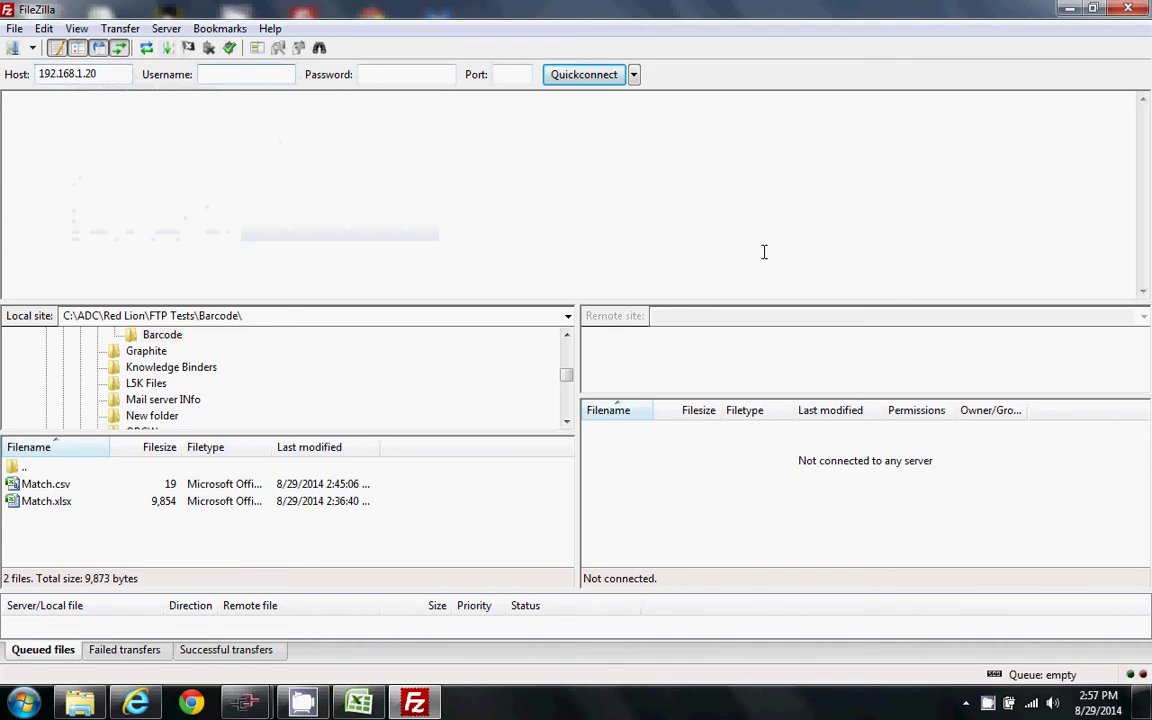
{"action": "type", "text": "abc"}
{"action": "key", "text": "Tab"}
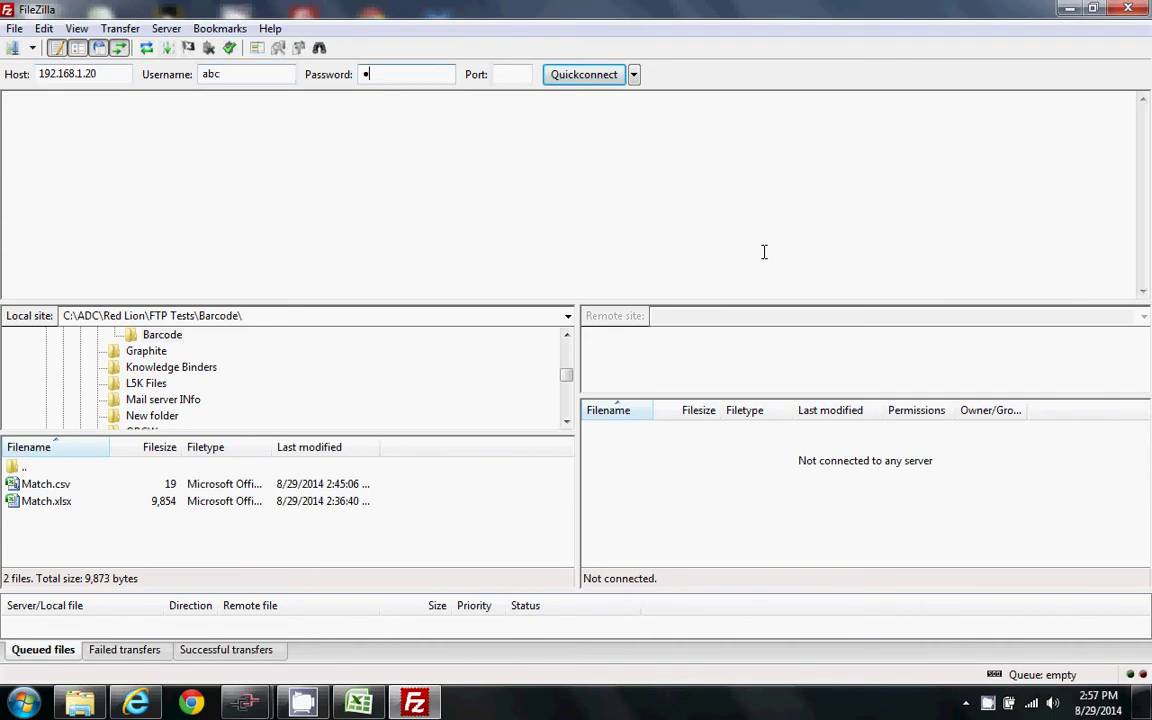
{"action": "type", "text": "abc"}
{"action": "key", "text": "Tab"}
{"action": "key", "text": "Tab"}
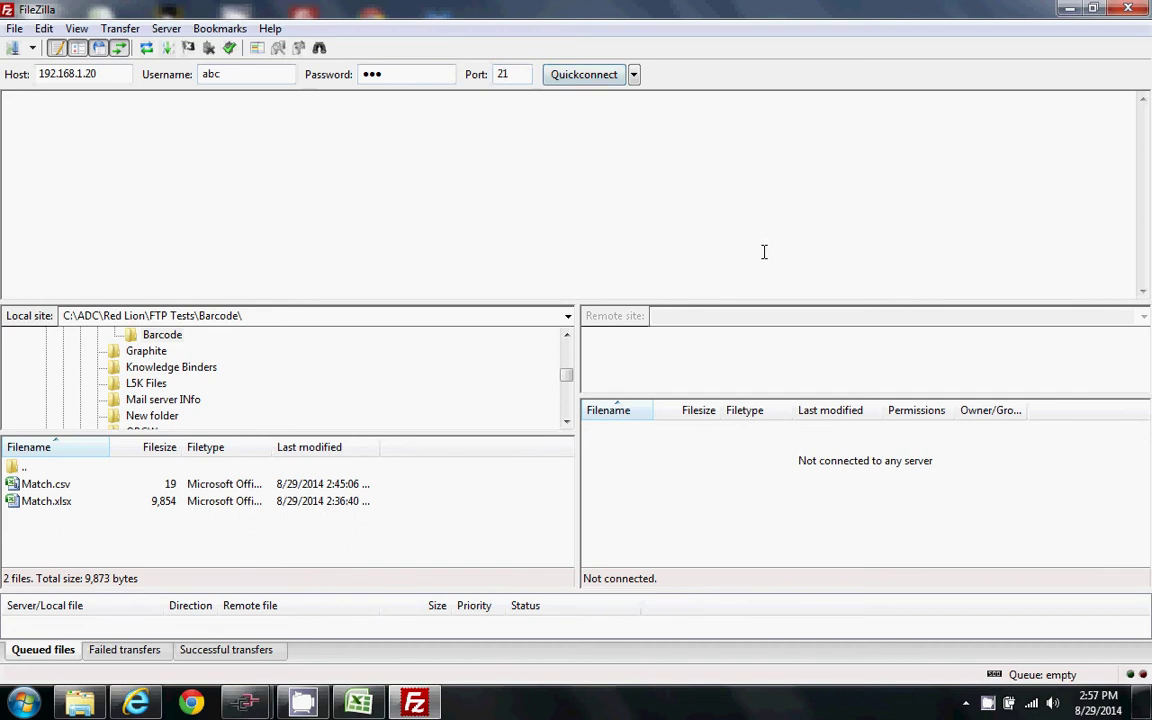
{"action": "key", "text": "Return"}
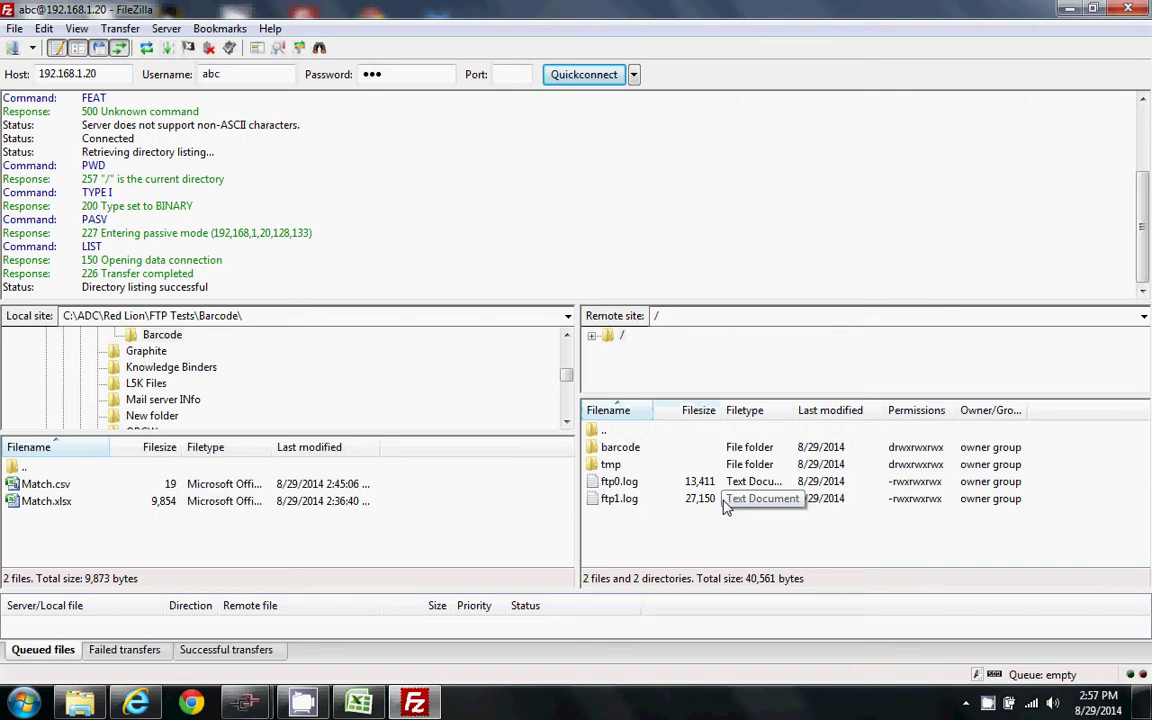
{"action": "double_click", "coordinate": [620, 447]}
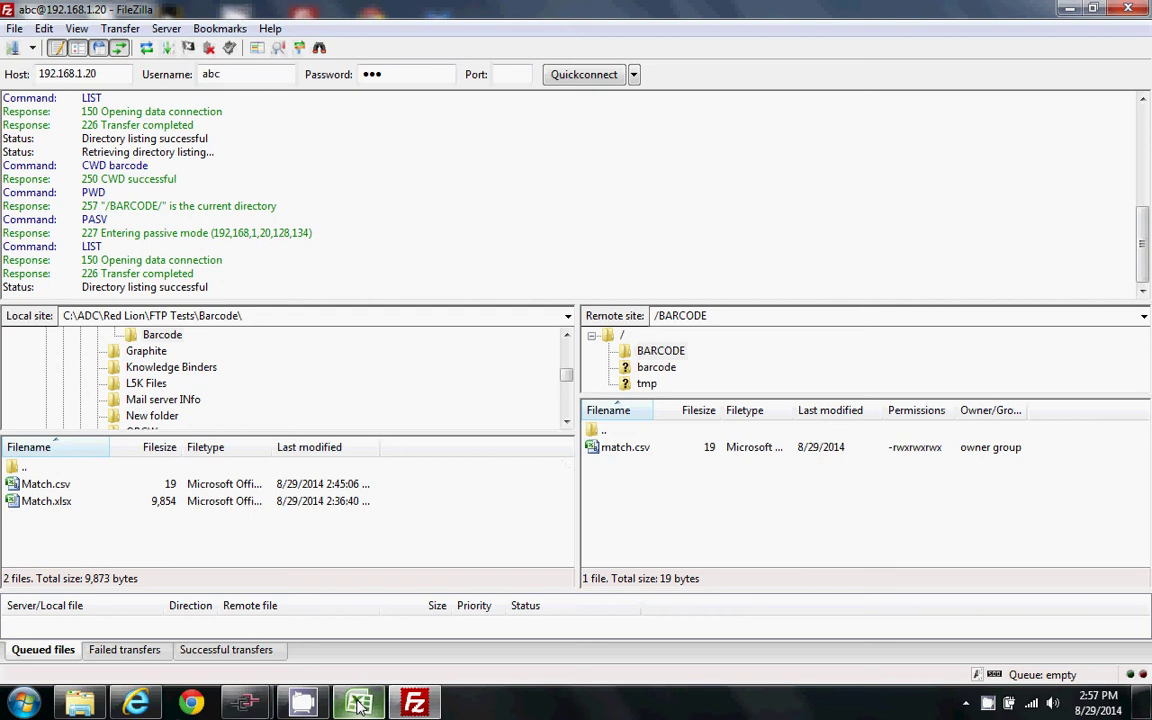
- Enter 'Crimson rules' into cell A1 of the Match workbook
{"action": "mouse_move", "coordinate": [359, 705]}
{"action": "left_click", "coordinate": [323, 630]}
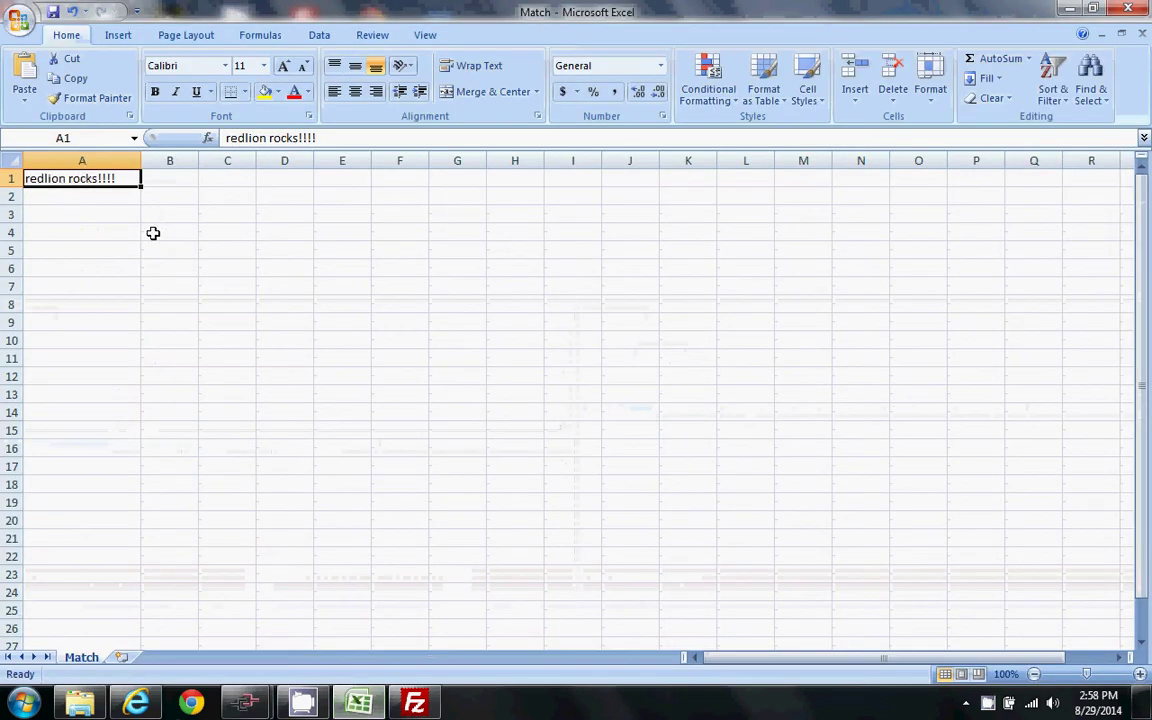
{"action": "type", "text": "Crimson"}
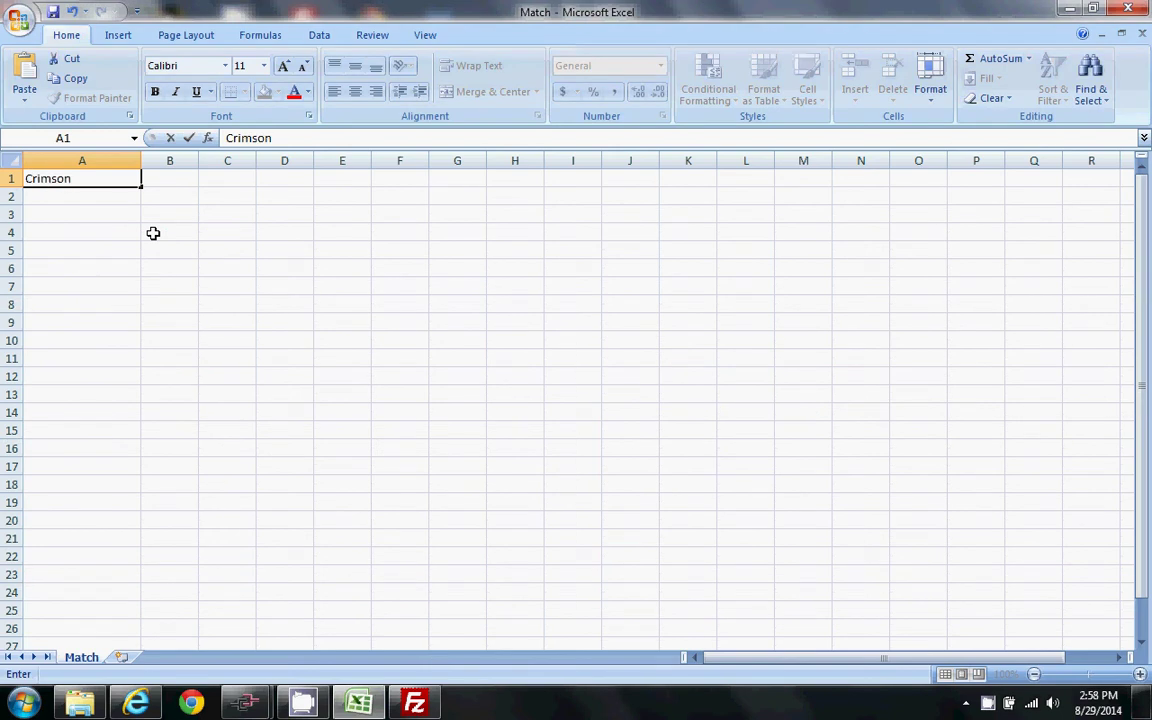
{"action": "type", "text": " rules!"}
{"action": "key", "text": "Return"}
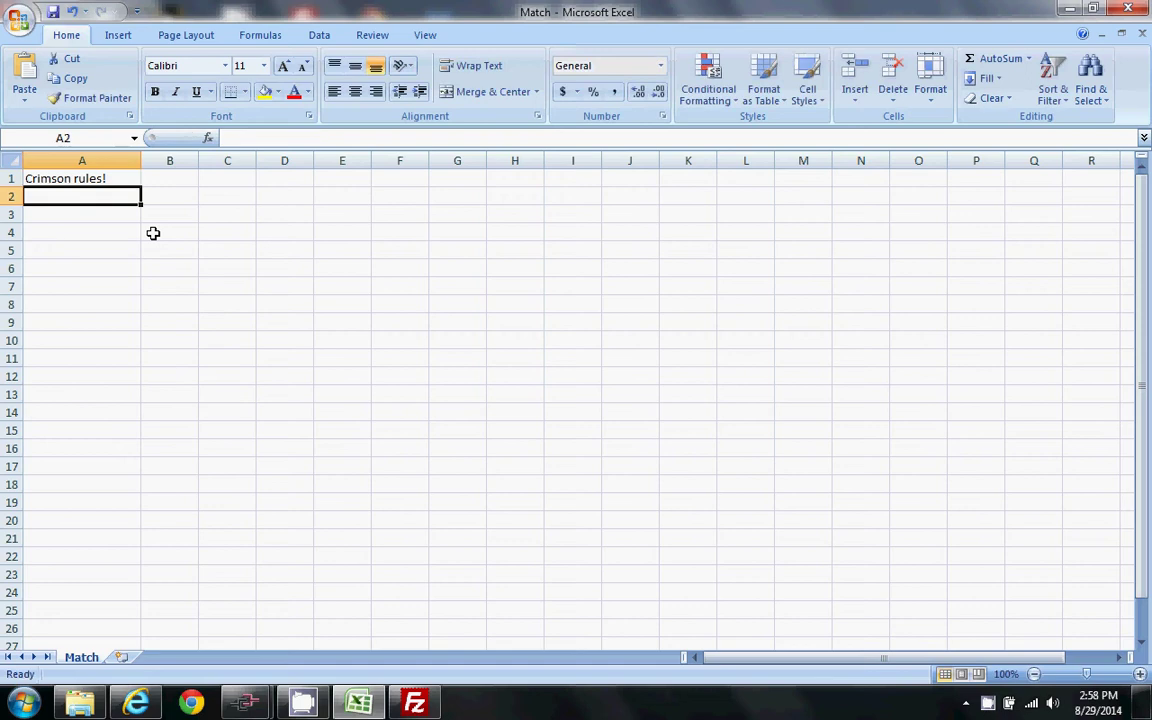
- Save the sheet as CSV (Comma delimited) Match.csv, replacing the existing file and keeping CSV format
{"action": "left_click", "coordinate": [28, 28]}
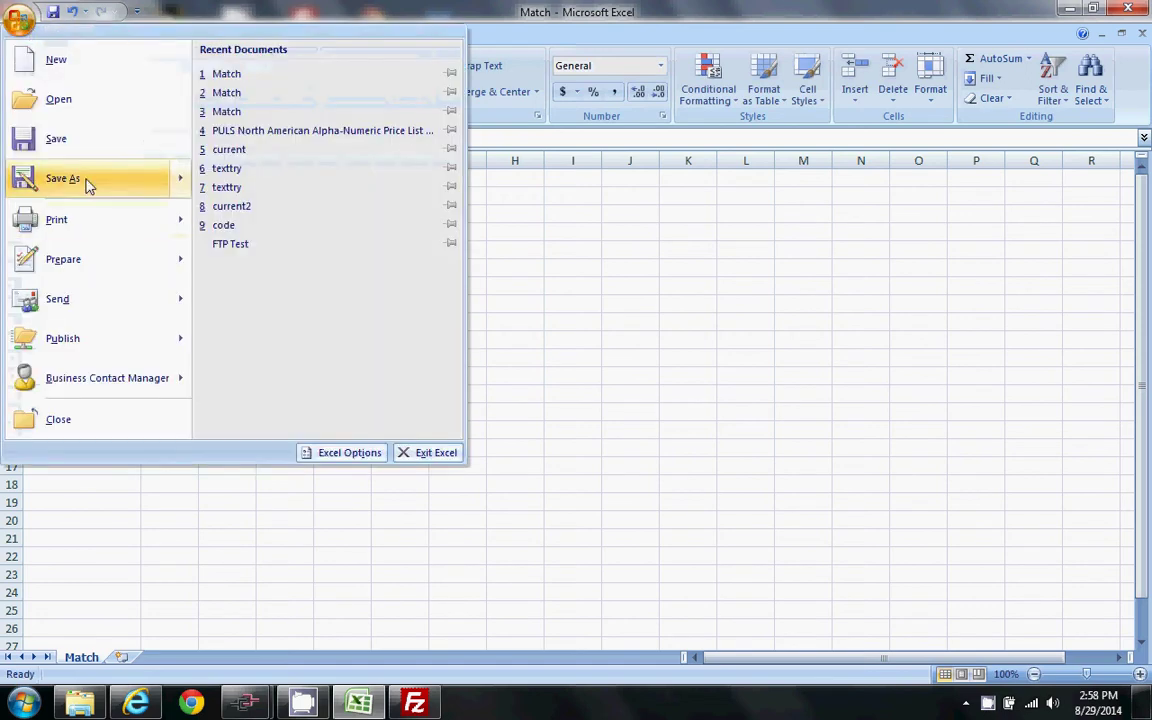
{"action": "left_click", "coordinate": [463, 153]}
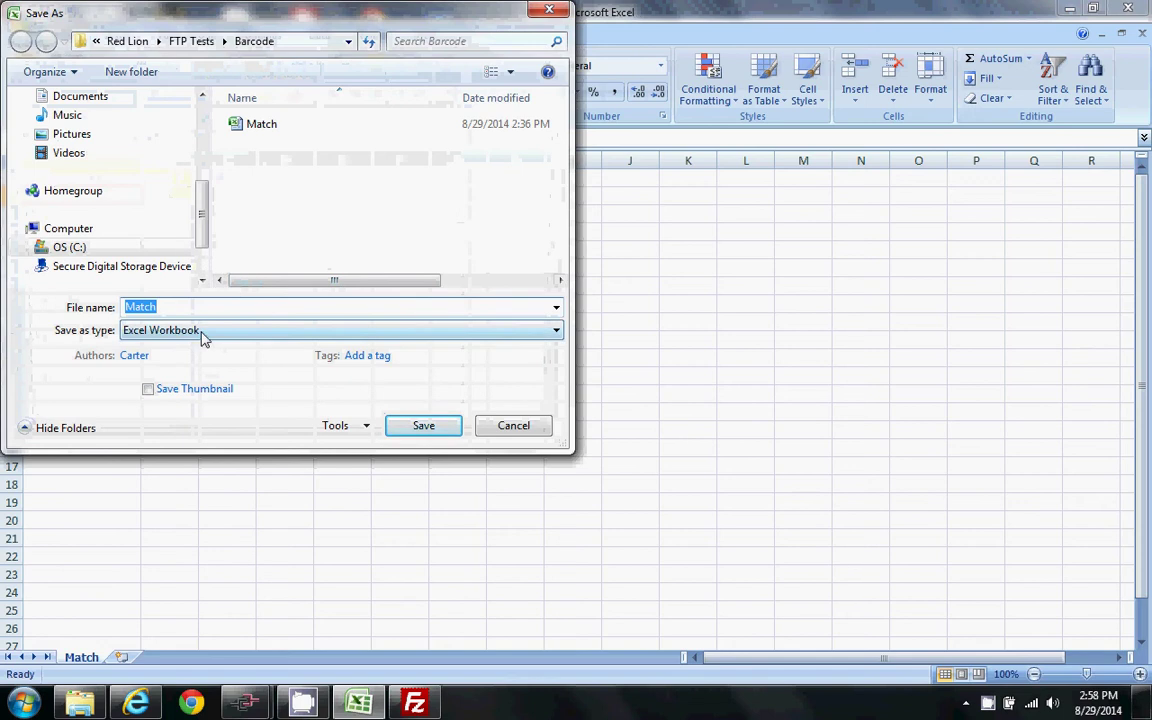
{"action": "left_click", "coordinate": [203, 334]}
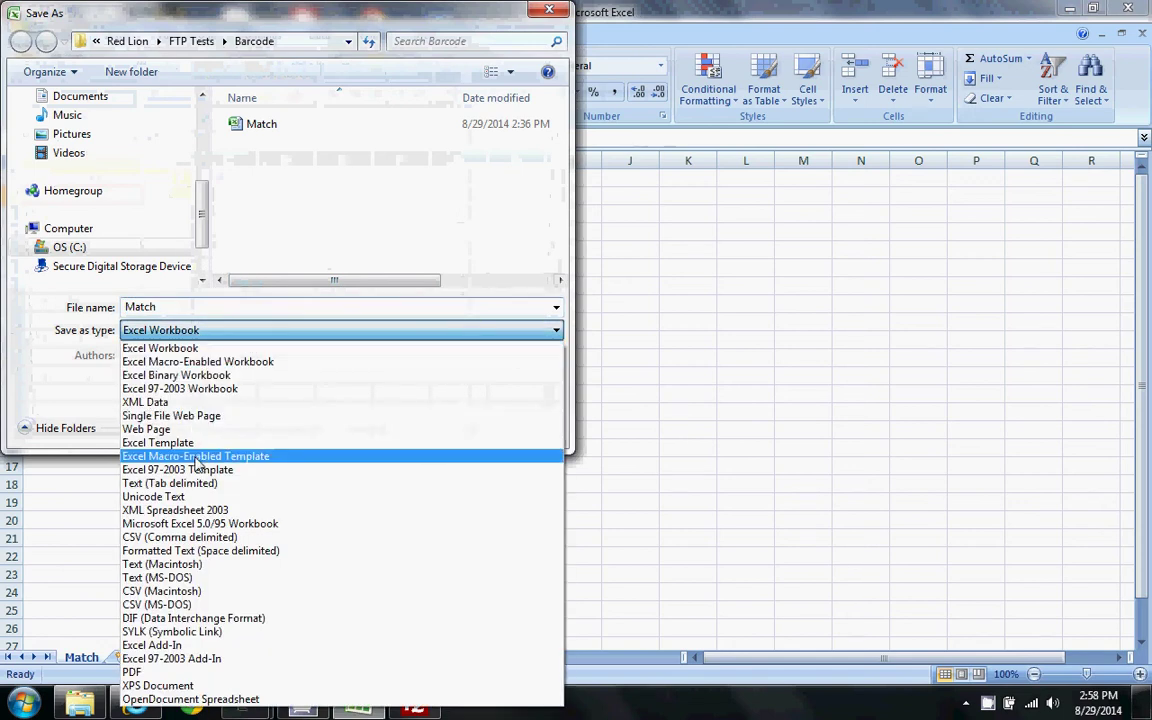
{"action": "left_click", "coordinate": [175, 537]}
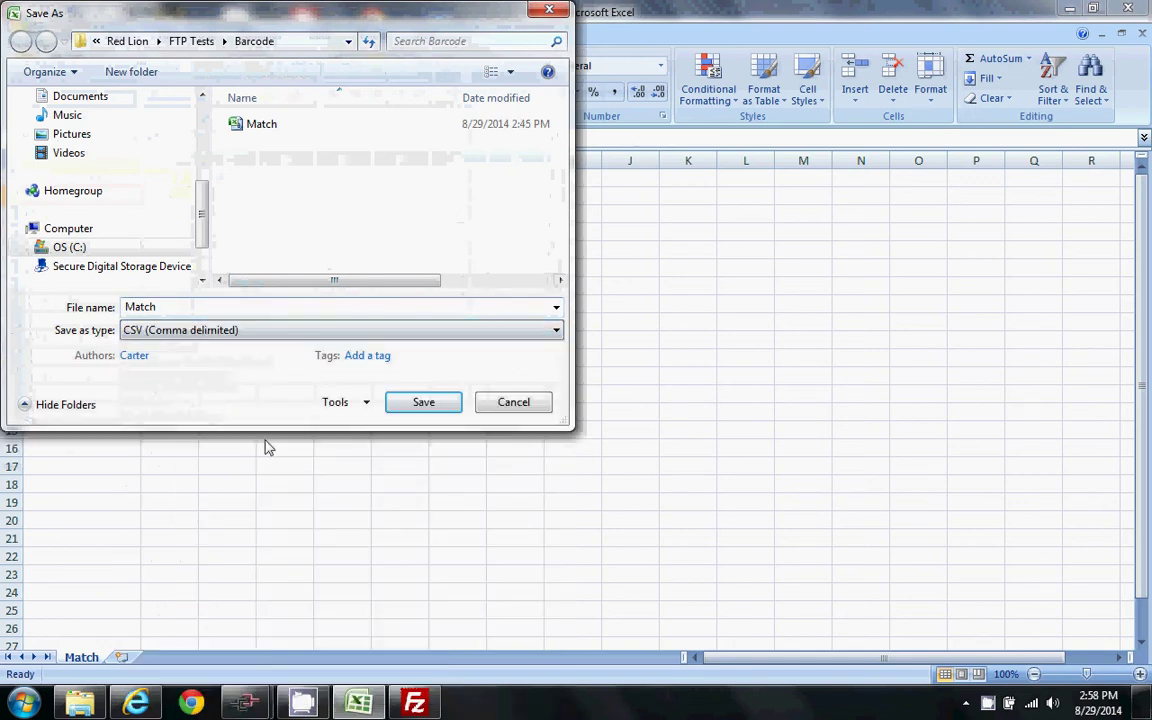
{"action": "left_click", "coordinate": [423, 401]}
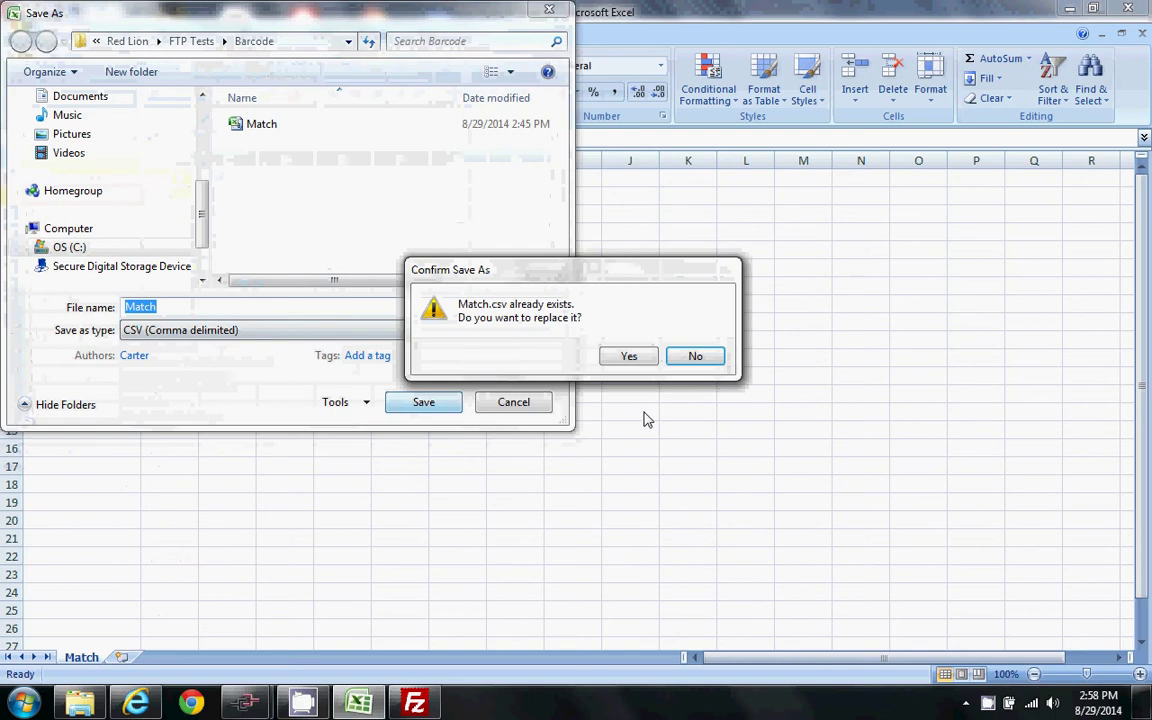
{"action": "left_click", "coordinate": [620, 360]}
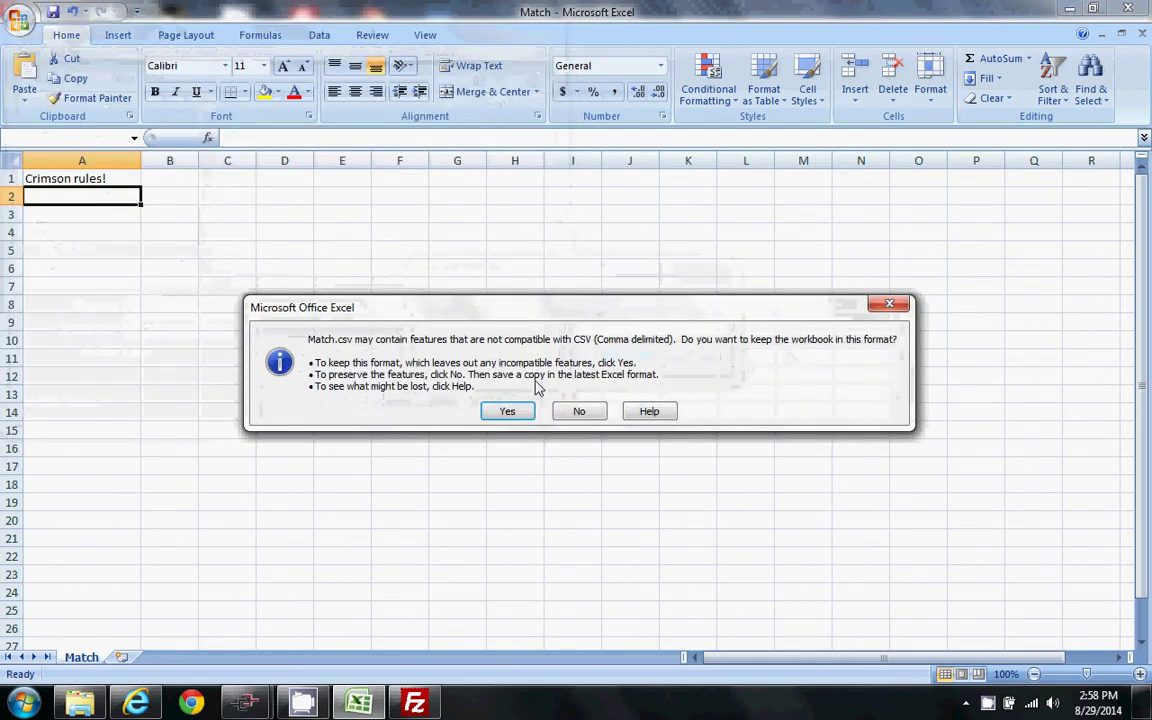
{"action": "left_click", "coordinate": [512, 412]}
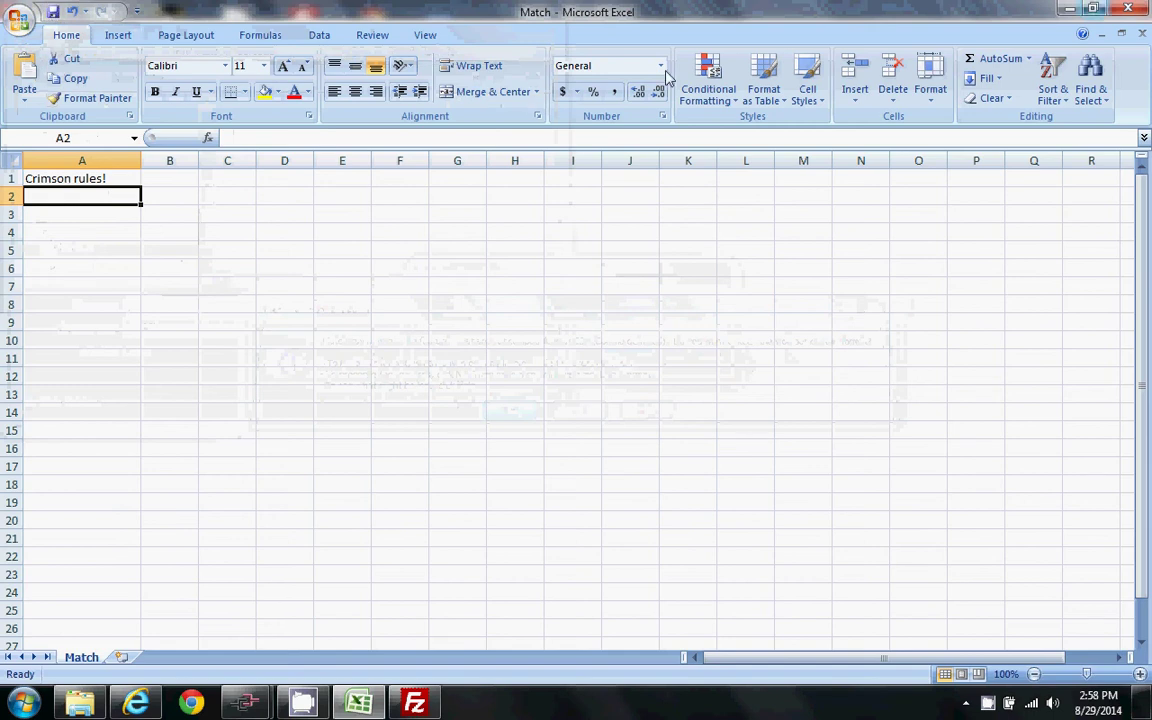
{"action": "left_click", "coordinate": [53, 11]}
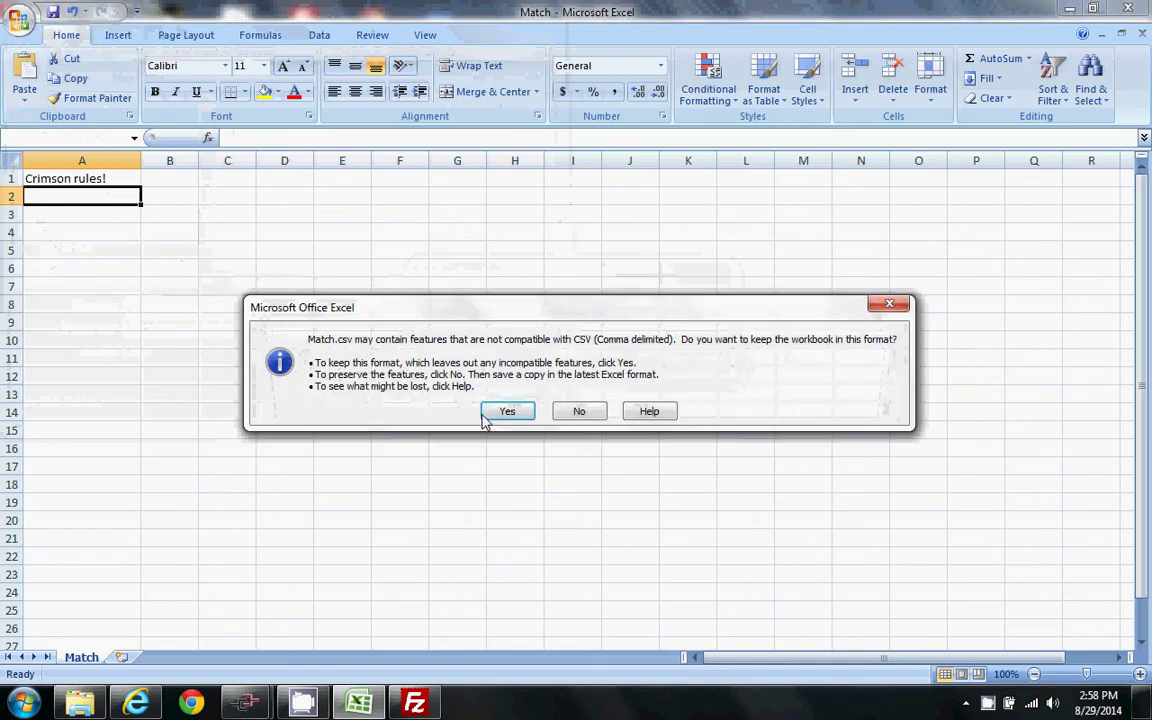
{"action": "left_click", "coordinate": [505, 412]}
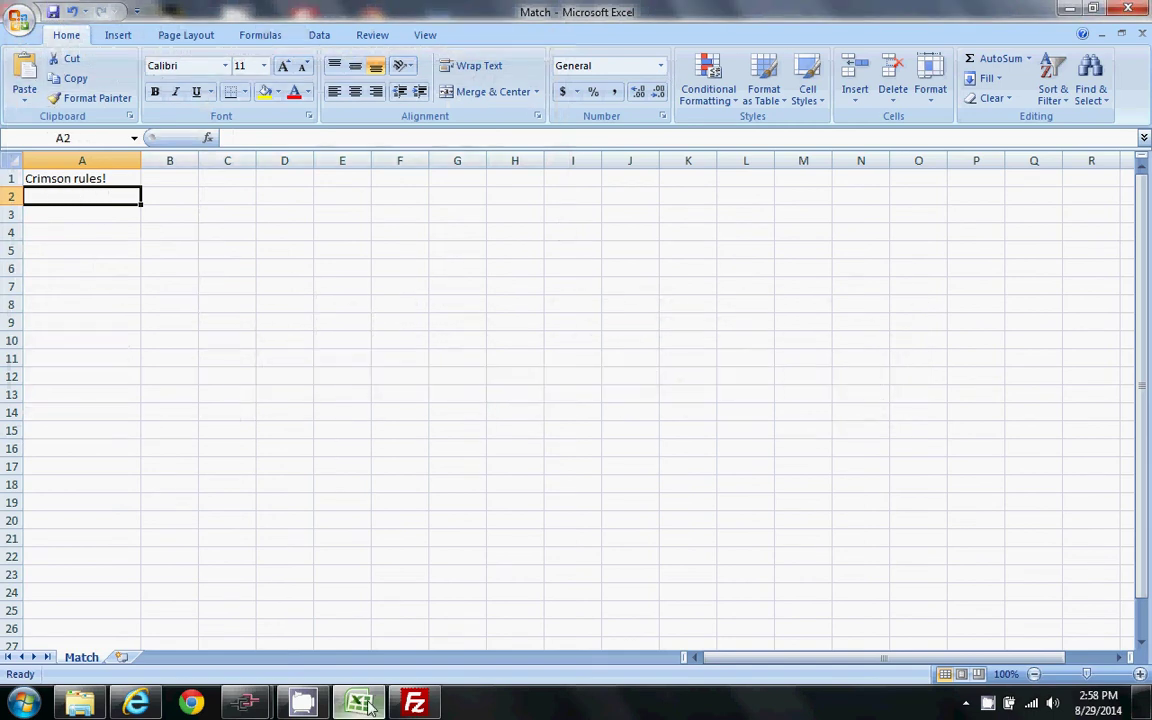
{"action": "left_click", "coordinate": [414, 703]}
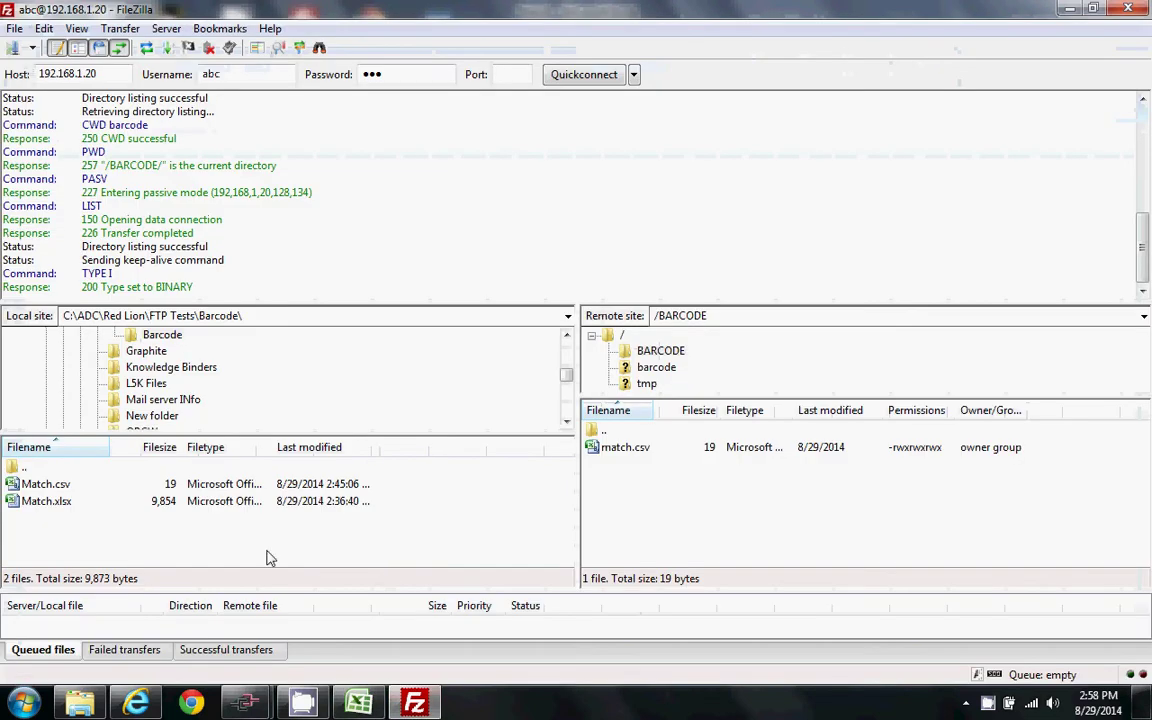
- Upload the local Match.csv into the remote /BARCODE folder, then view the HMI Remote Monitoring page
{"action": "left_click", "coordinate": [52, 486]}
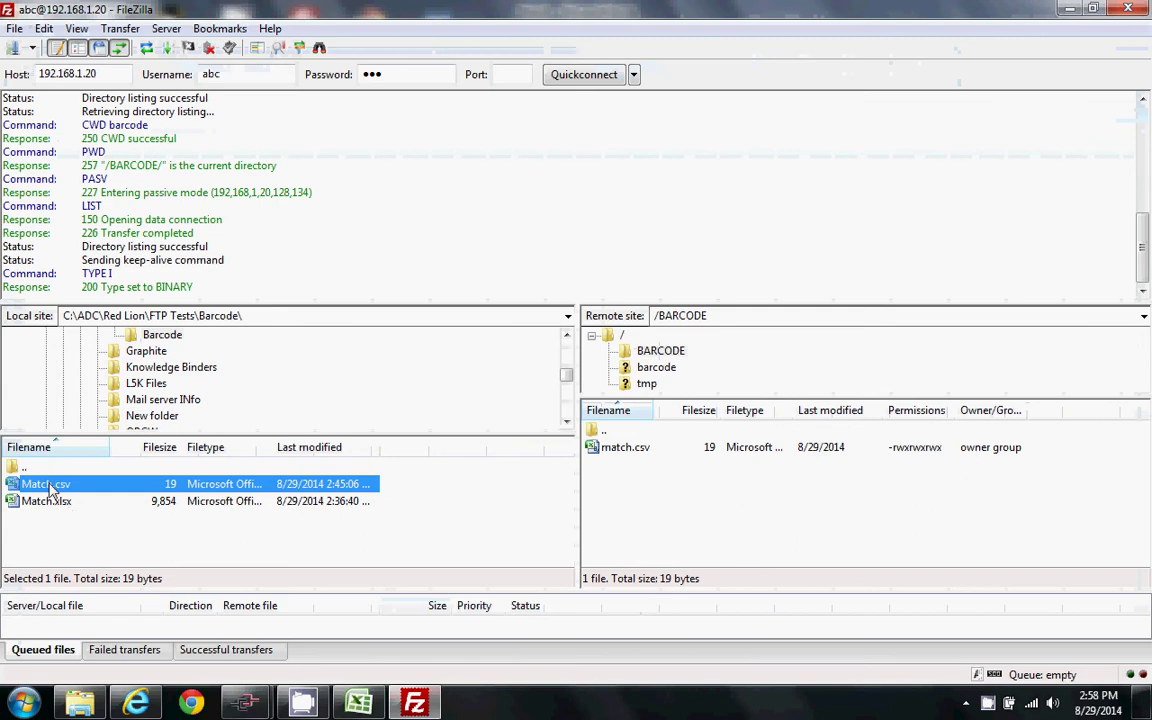
{"action": "left_click_drag", "start_coordinate": [662, 493], "coordinate": [668, 480]}
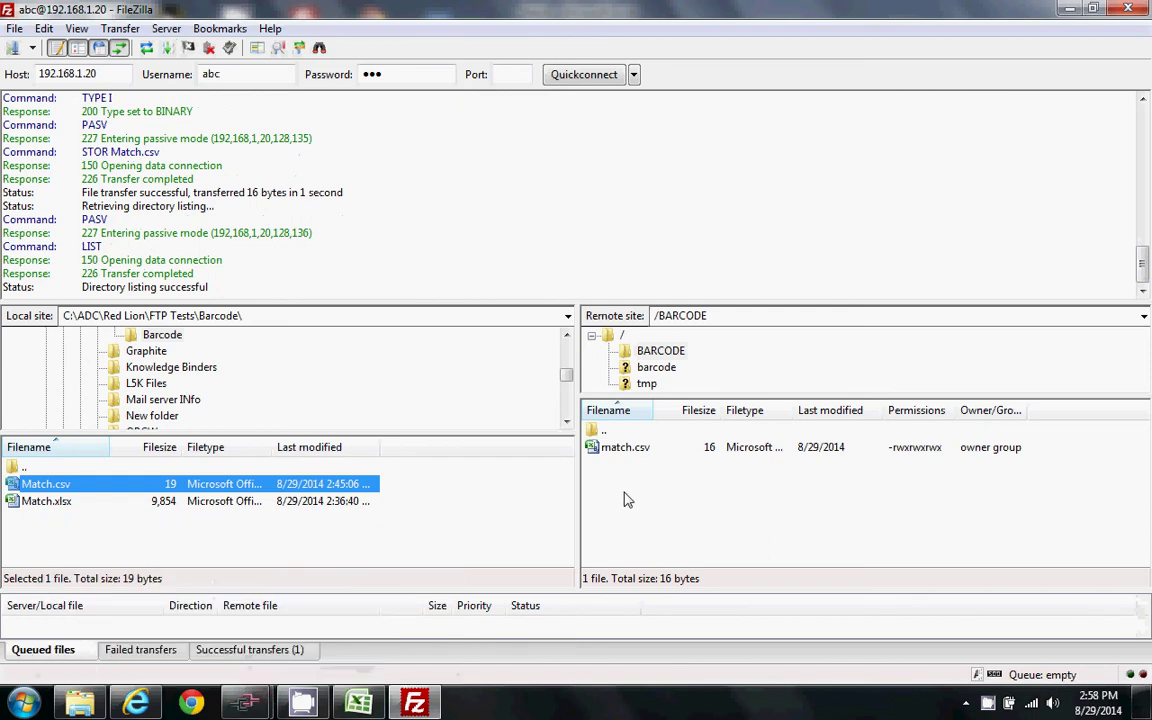
{"action": "left_click", "coordinate": [136, 703]}
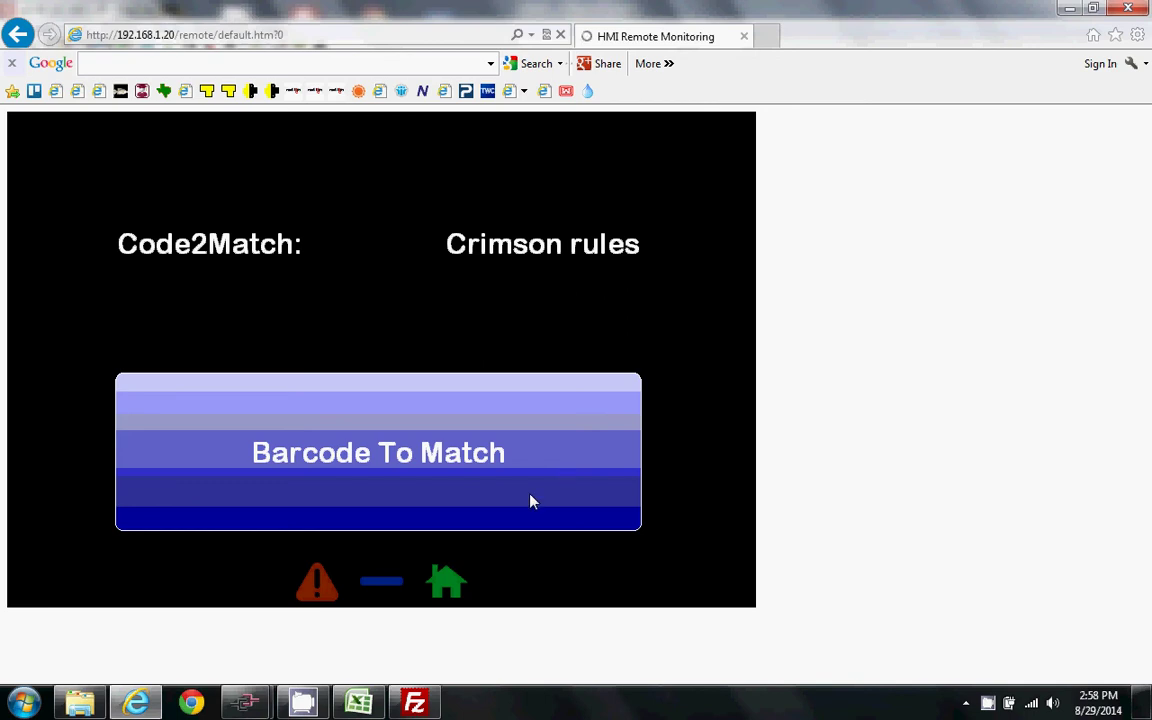
- Change cell A1 to 'ADC is awesome' and save the sheet, keeping the CSV format
{"action": "mouse_move", "coordinate": [414, 708]}
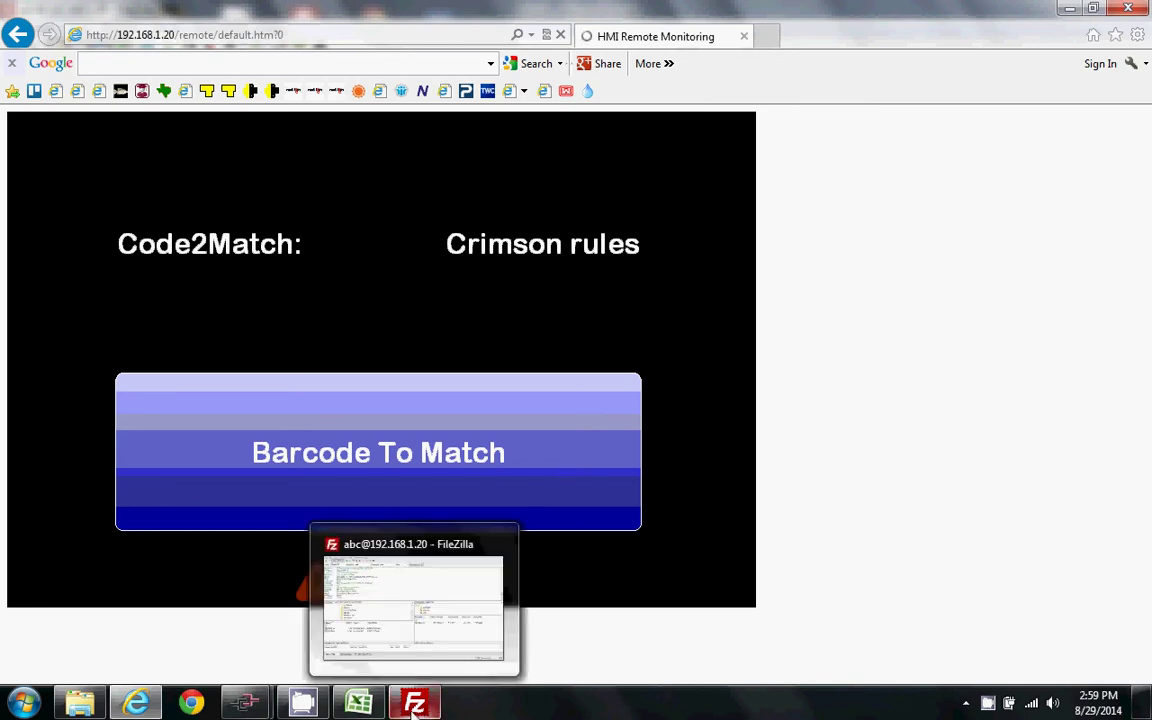
{"action": "left_click", "coordinate": [360, 704]}
{"action": "left_click", "coordinate": [78, 178]}
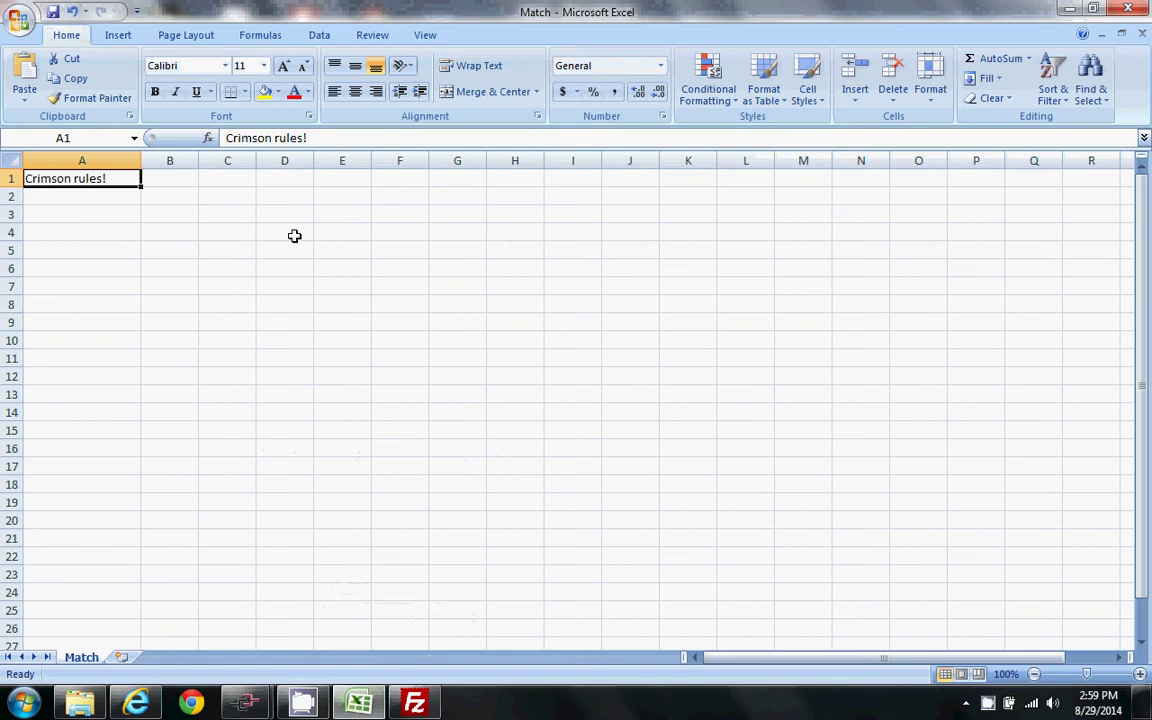
{"action": "type", "text": "ADC"}
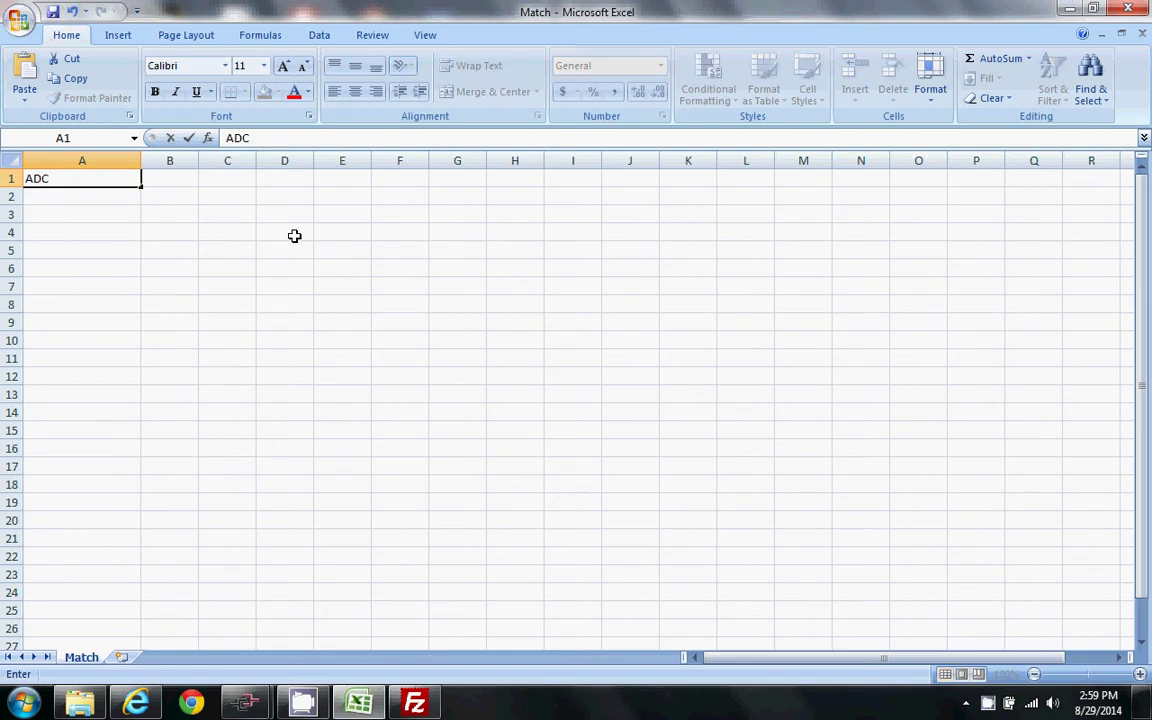
{"action": "type", "text": " is awesome!"}
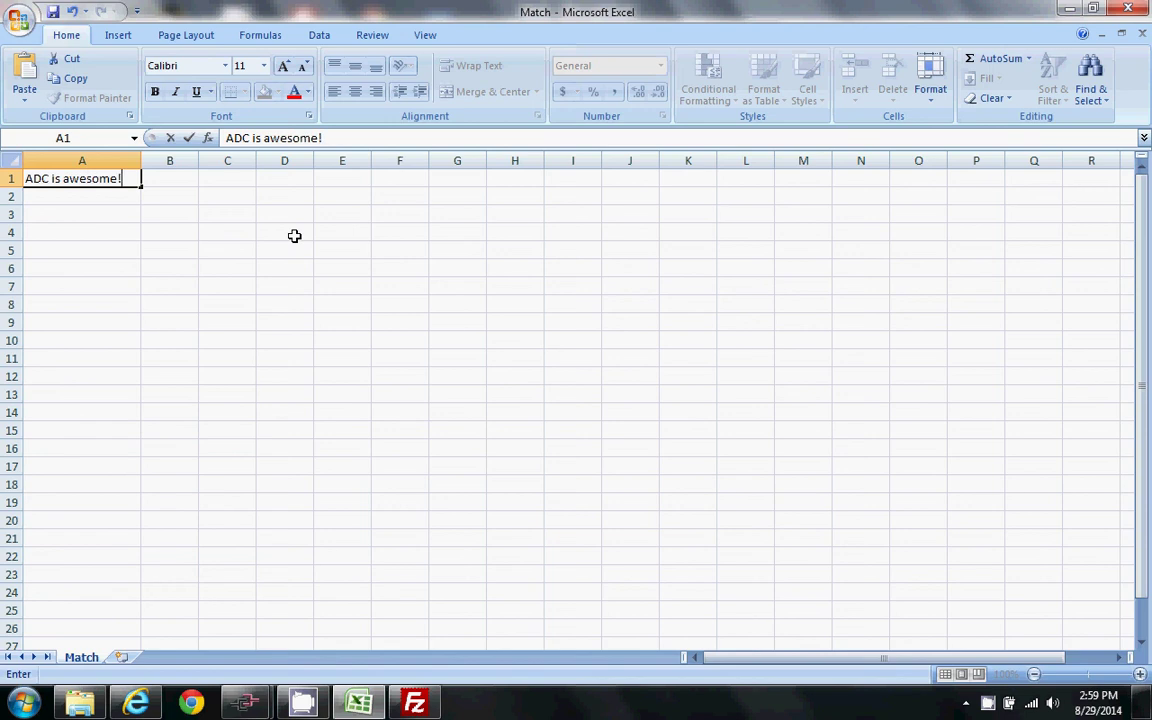
{"action": "left_click", "coordinate": [52, 12]}
{"action": "left_click", "coordinate": [533, 410]}
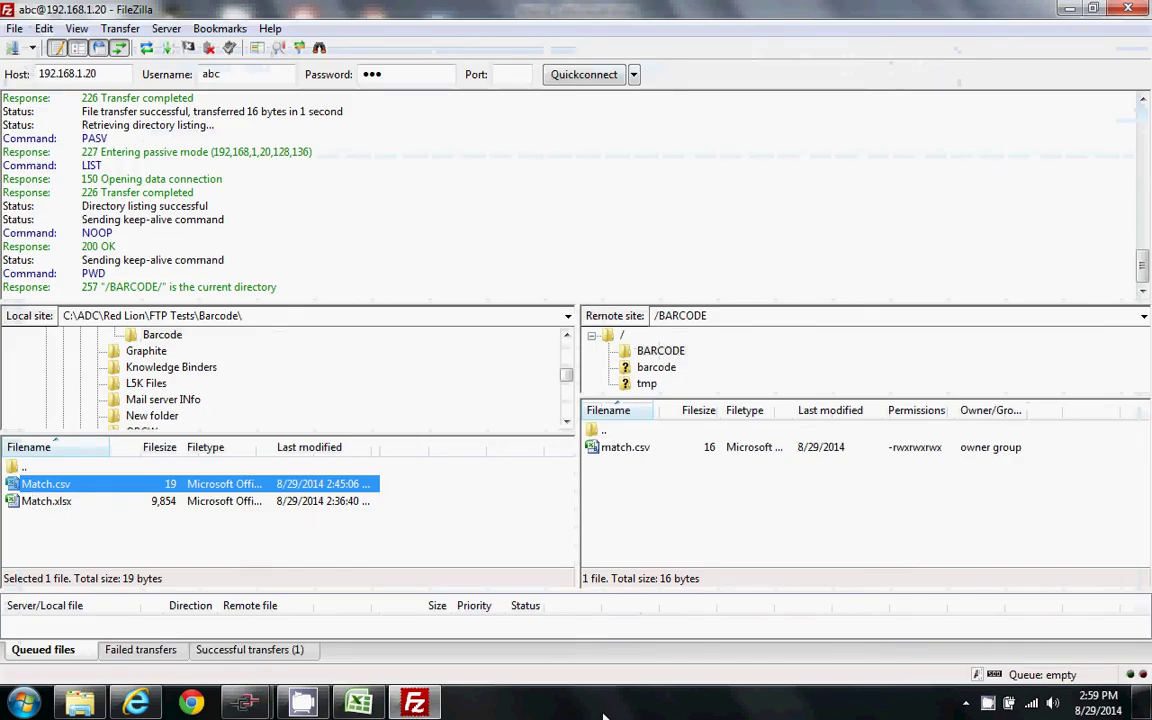
- Re-upload Match.csv to /BARCODE, press Barcode To Match so Code2Match updates, then minimize FileZilla
{"action": "left_click", "coordinate": [414, 703]}
{"action": "left_click_drag", "start_coordinate": [44, 489], "coordinate": [738, 504]}
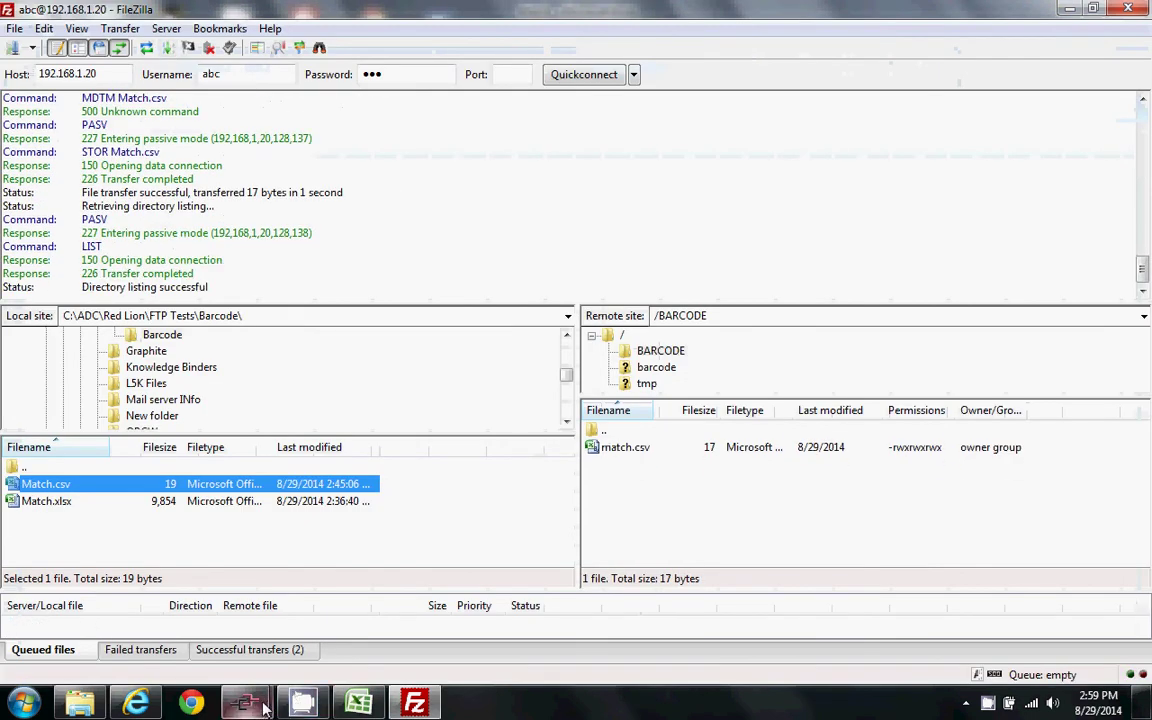
{"action": "left_click", "coordinate": [150, 703]}
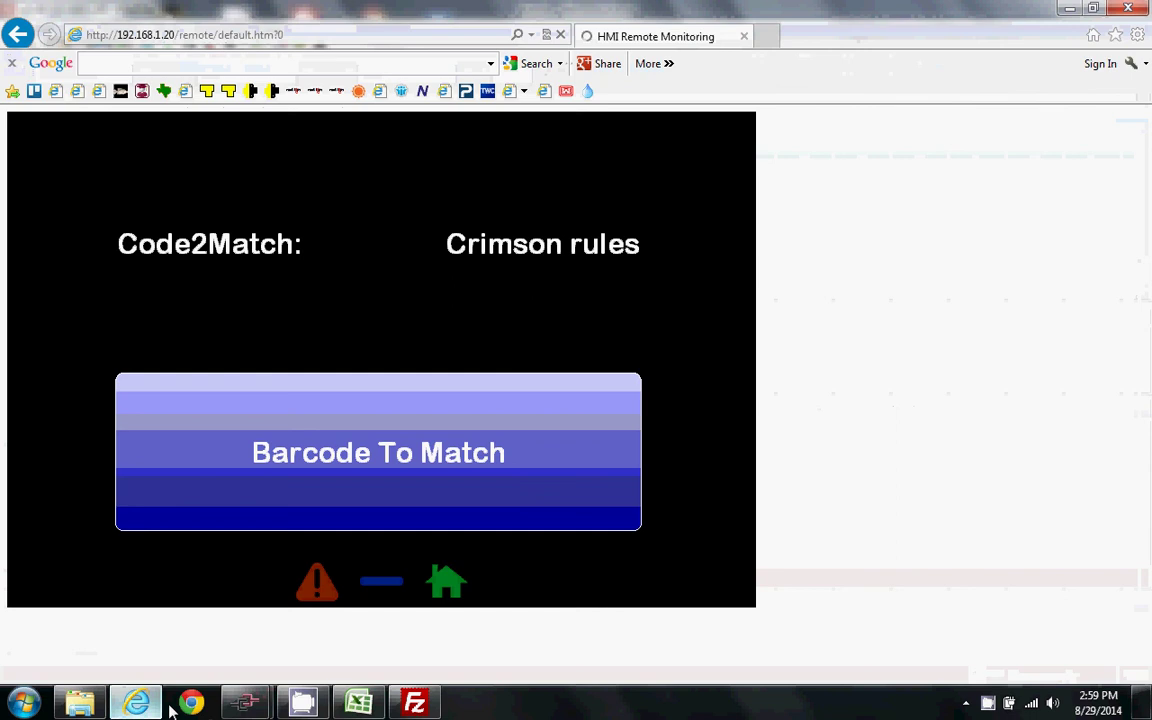
{"action": "left_click", "coordinate": [563, 431]}
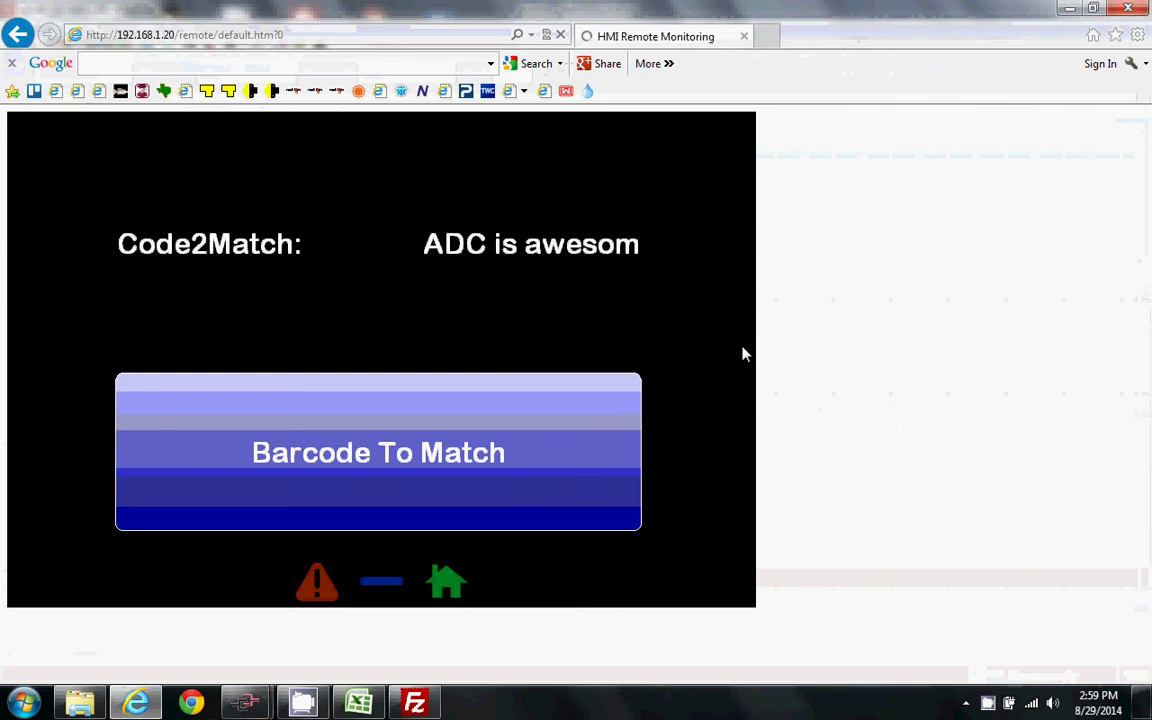
{"action": "left_click", "coordinate": [414, 703]}
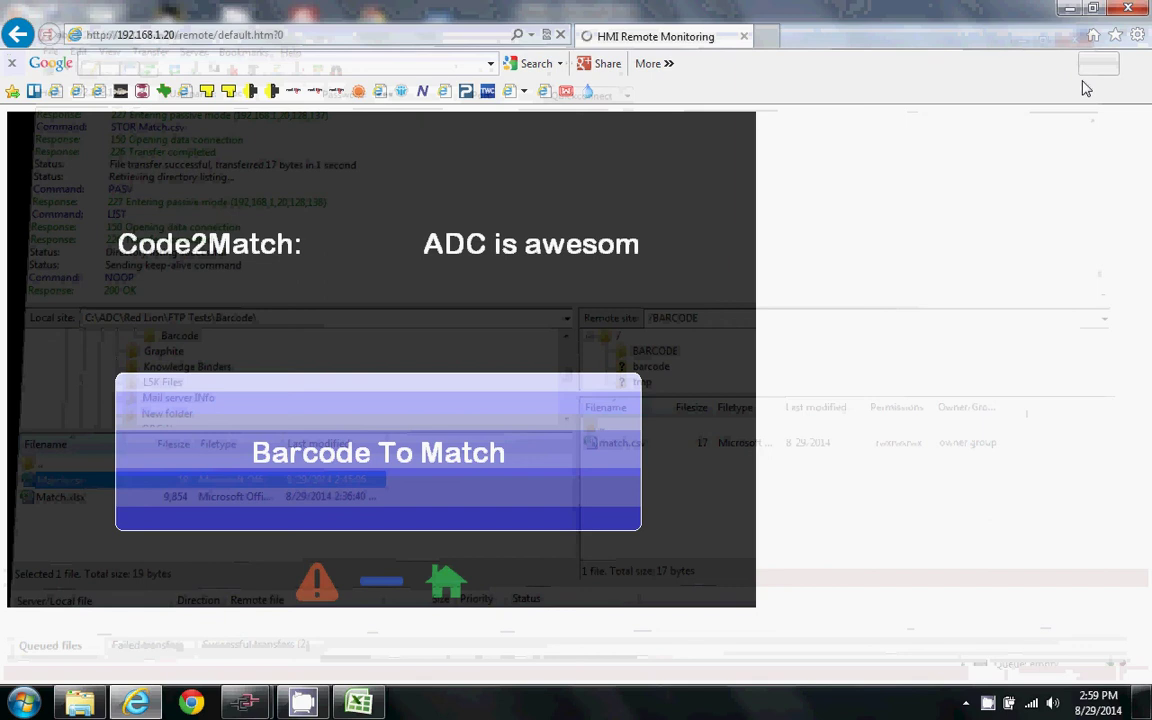
{"action": "left_click", "coordinate": [1069, 9]}
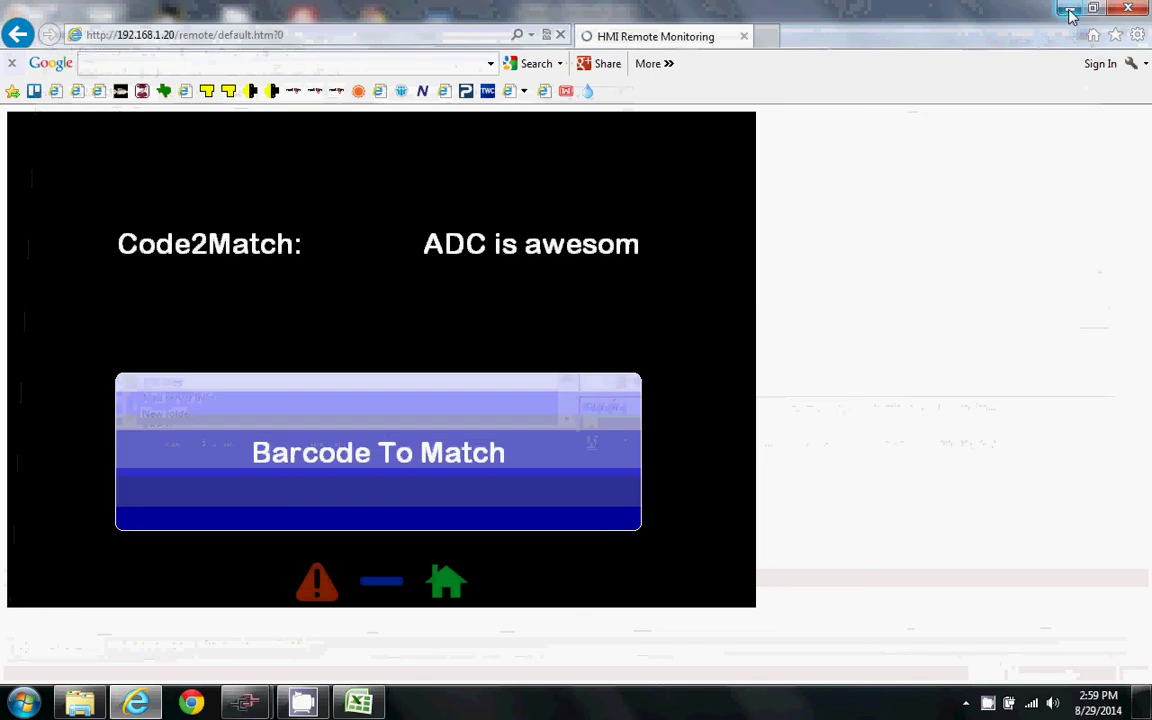
- Minimize Excel to reach the desktop and launch Core FTP LE
{"action": "left_click", "coordinate": [1069, 10]}
{"action": "left_click", "coordinate": [1067, 12]}
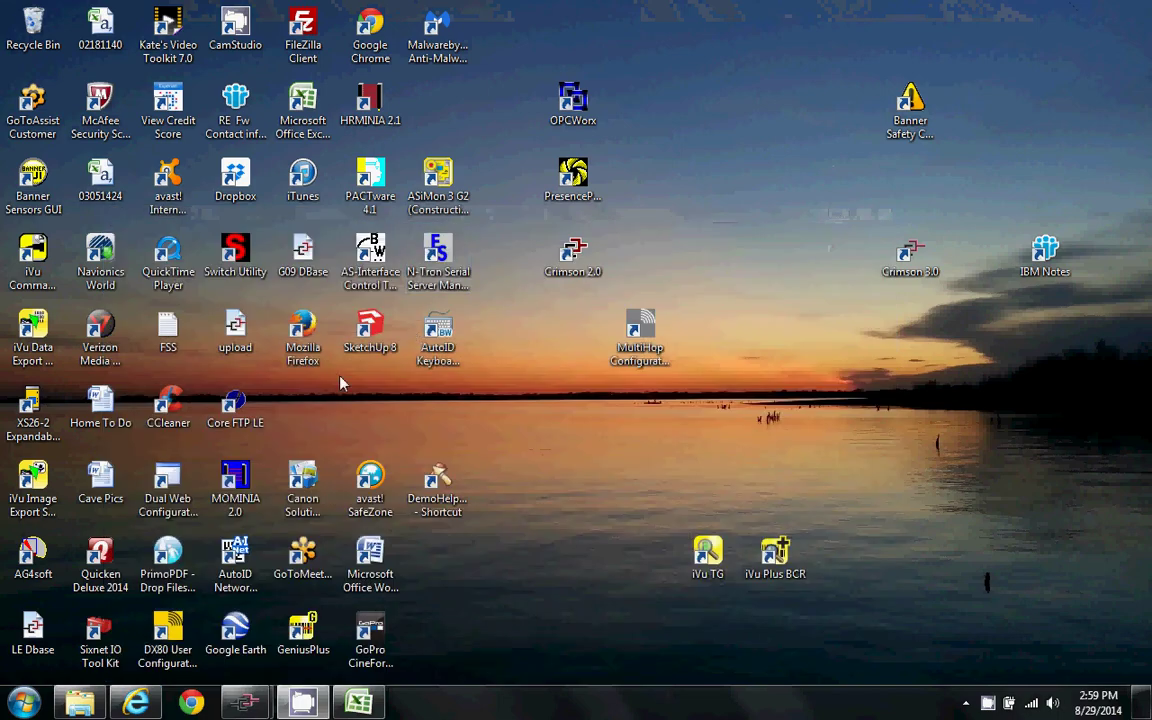
{"action": "double_click", "coordinate": [236, 418]}
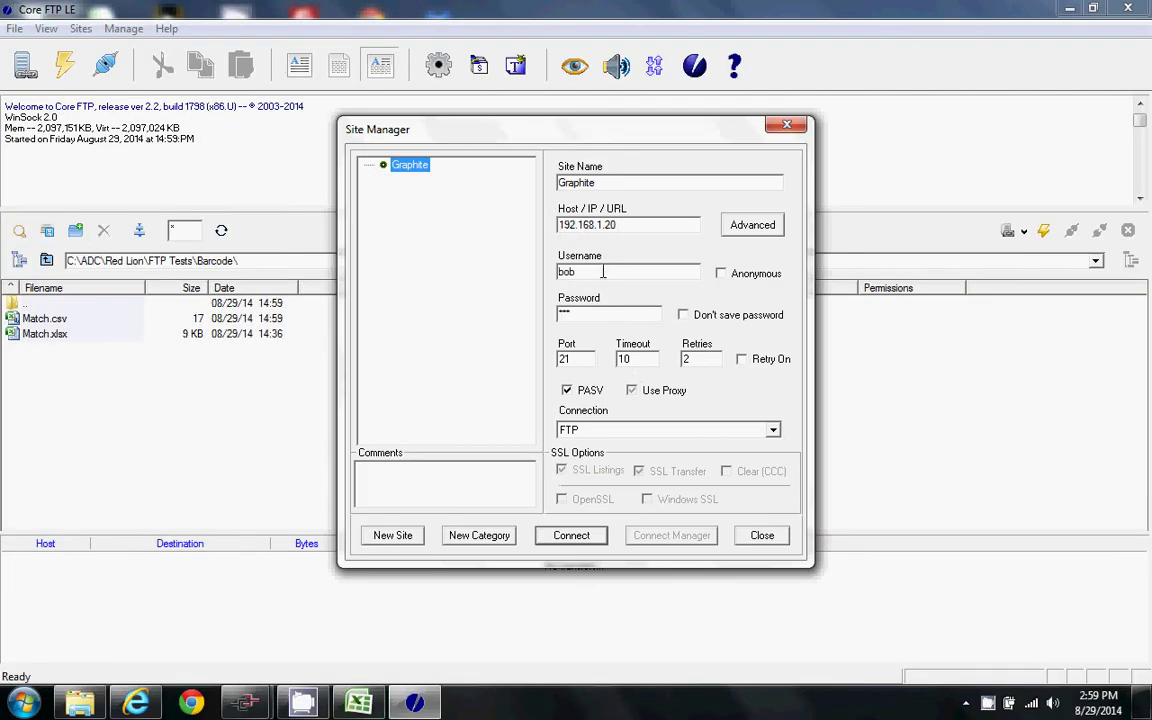
- Correct the Graphite site's username and password, then connect to 192.168.1.20
{"action": "left_click_drag", "start_coordinate": [587, 272], "coordinate": [515, 274]}
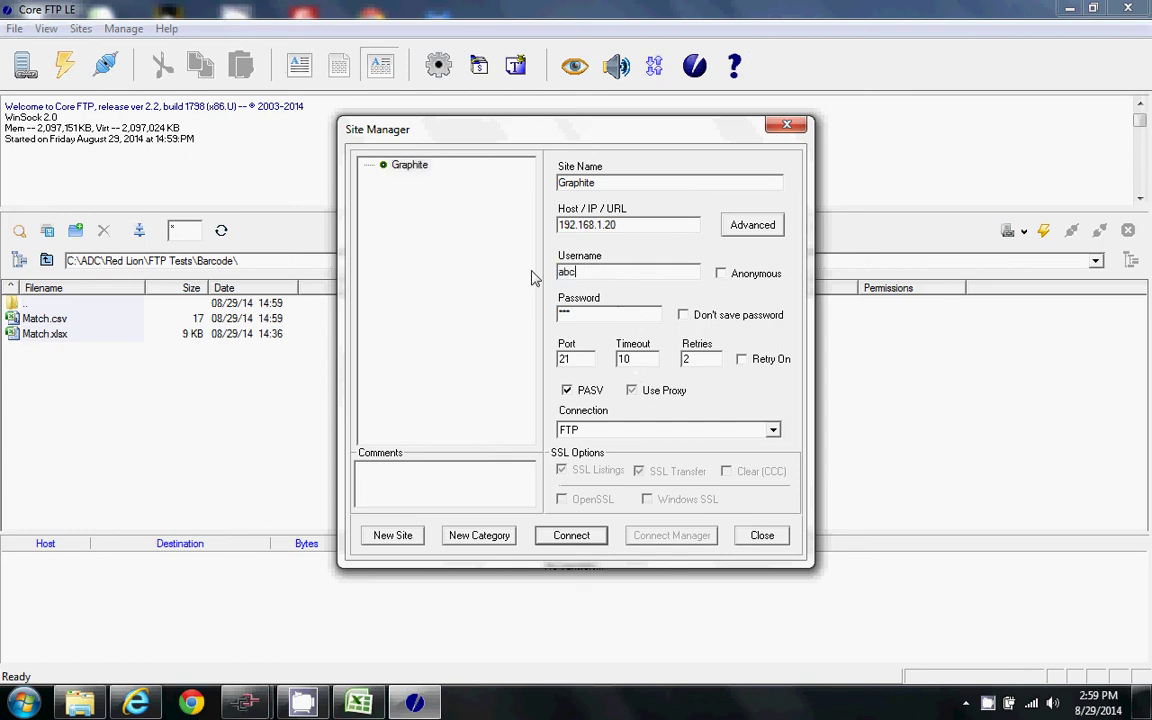
{"action": "key", "text": "Tab"}
{"action": "type", "text": "abc"}
{"action": "key", "text": "Tab"}
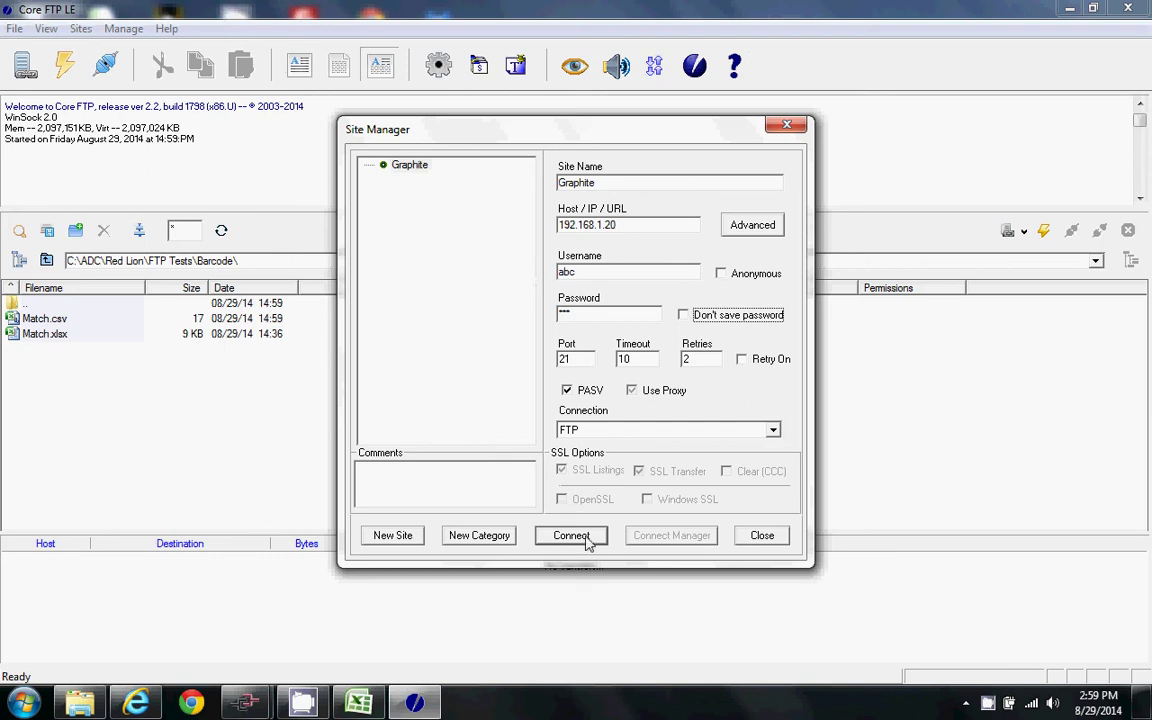
{"action": "left_click", "coordinate": [585, 536]}
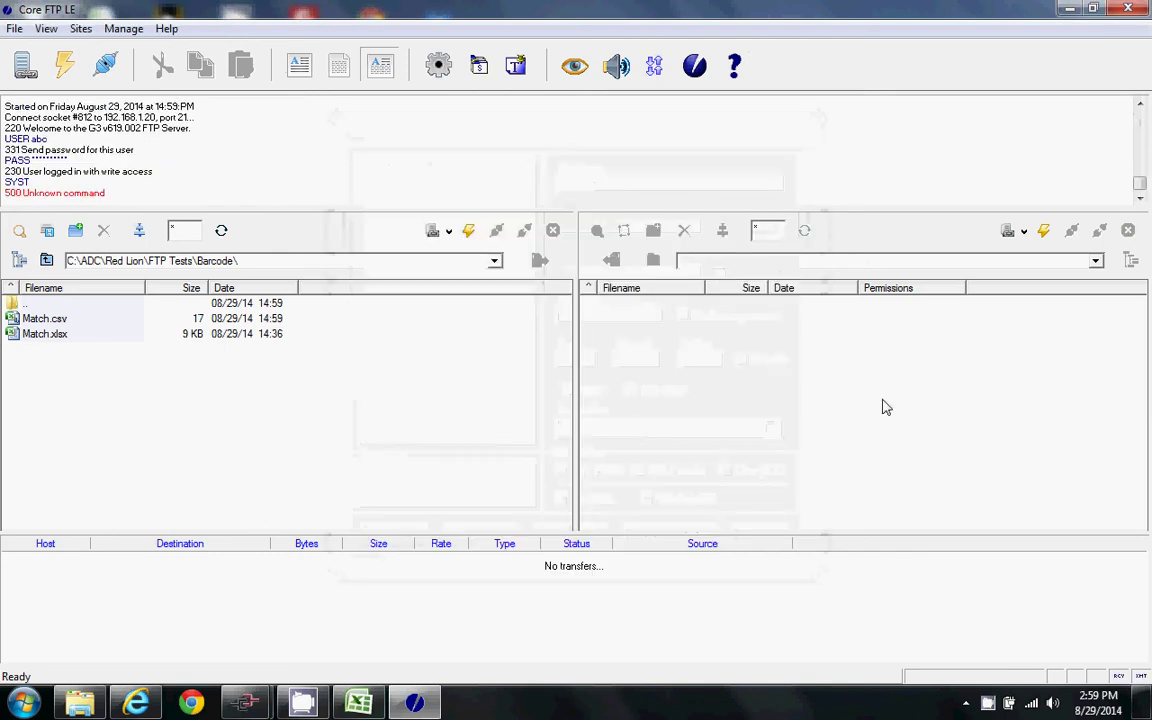
{"action": "left_click", "coordinate": [358, 705]}
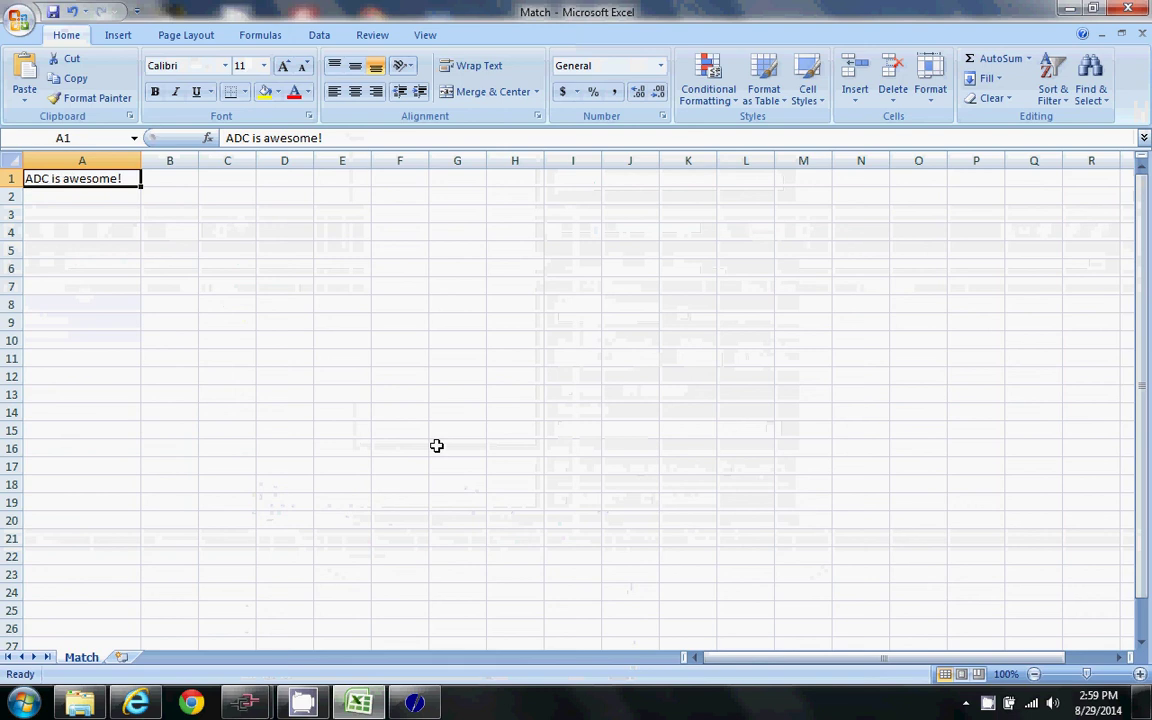
{"action": "type", "text": "F"}
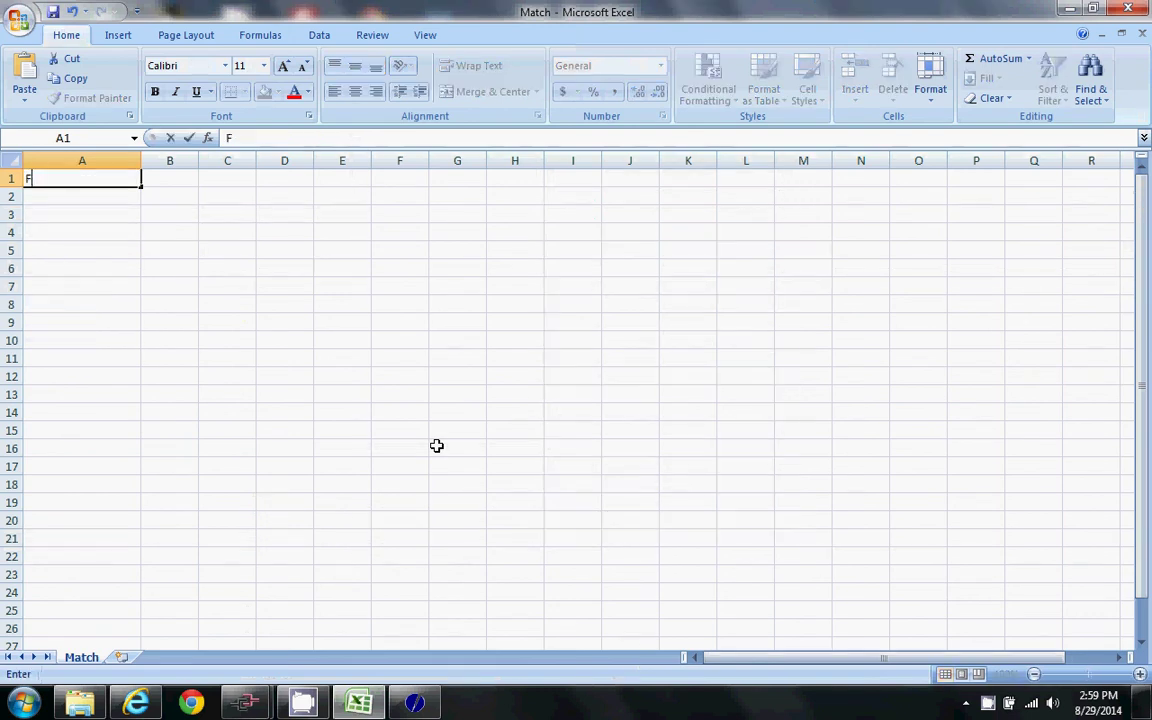
{"action": "type", "text": "riday is here"}
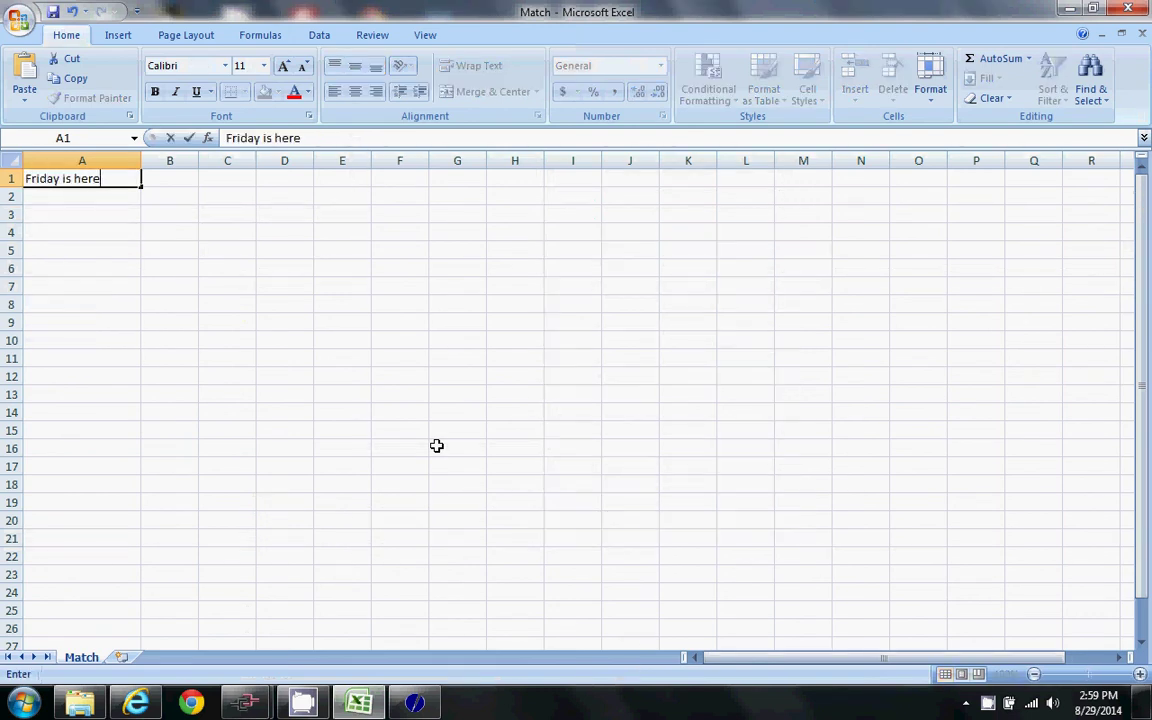
{"action": "key", "text": "BackSpace"}
{"action": "key", "text": "BackSpace"}
{"action": "key", "text": "BackSpace"}
{"action": "key", "text": "BackSpace"}
{"action": "key", "text": "BackSpace"}
{"action": "key", "text": "BackSpace"}
{"action": "key", "text": "BackSpace"}
{"action": "key", "text": "BackSpace"}
{"action": "key", "text": "BackSpace"}
{"action": "key", "text": "BackSpace"}
{"action": "key", "text": "BackSpace"}
{"action": "key", "text": "BackSpace"}
{"action": "key", "text": "BackSpace"}
{"action": "type", "text": "1234567890123"}
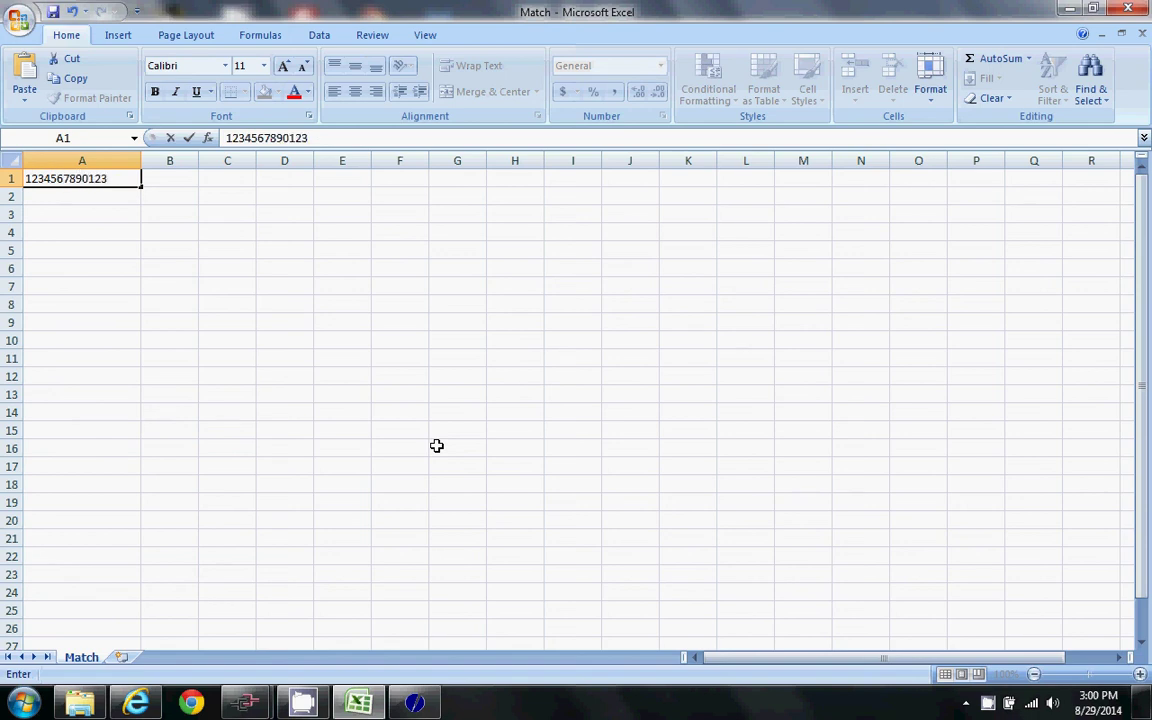
{"action": "type", "text": "4"}
{"action": "key", "text": "Return"}
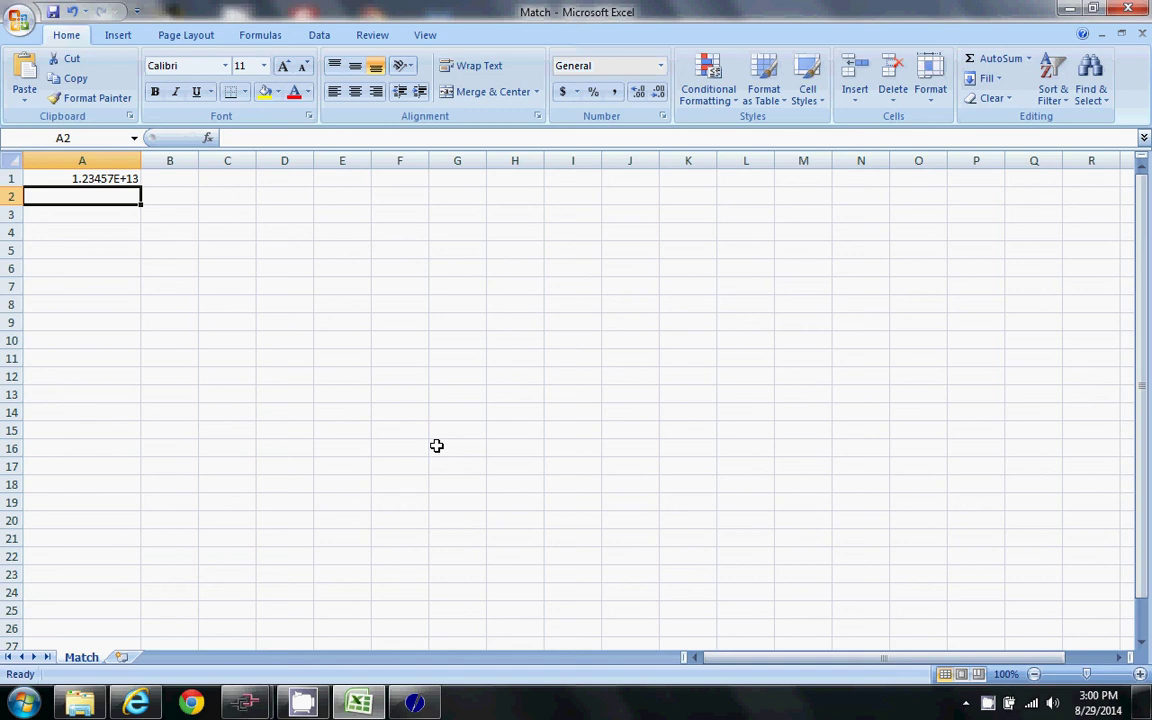
{"action": "left_click", "coordinate": [98, 178]}
{"action": "type", "text": "12"}
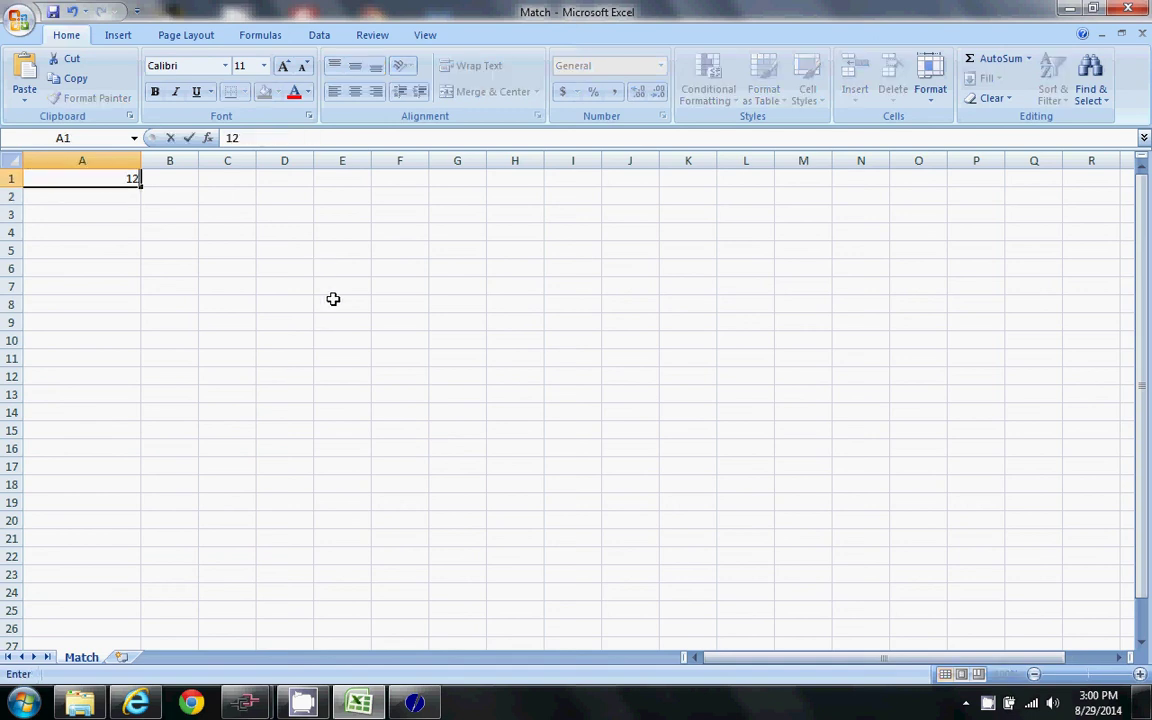
{"action": "type", "text": "34567890"}
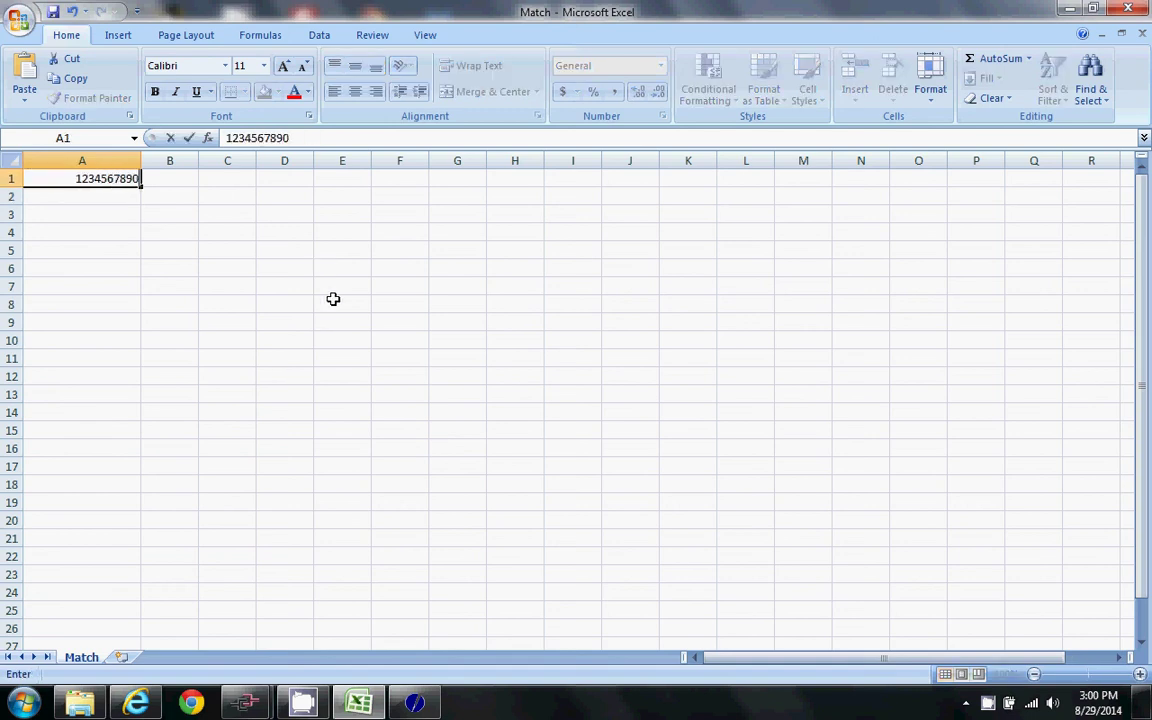
{"action": "type", "text": "1234"}
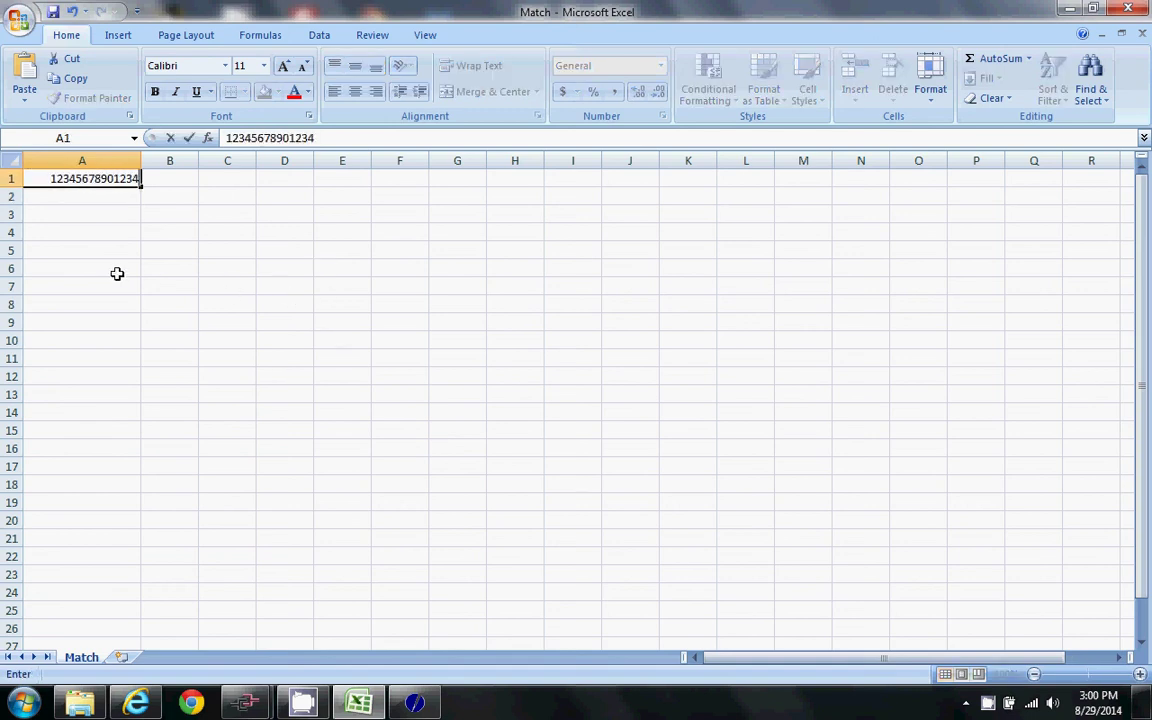
- Format cell A1 with the Text number format via Format Cells
{"action": "right_click", "coordinate": [106, 176]}
{"action": "key", "text": "Escape"}
{"action": "right_click", "coordinate": [68, 180]}
{"action": "left_click", "coordinate": [124, 254]}
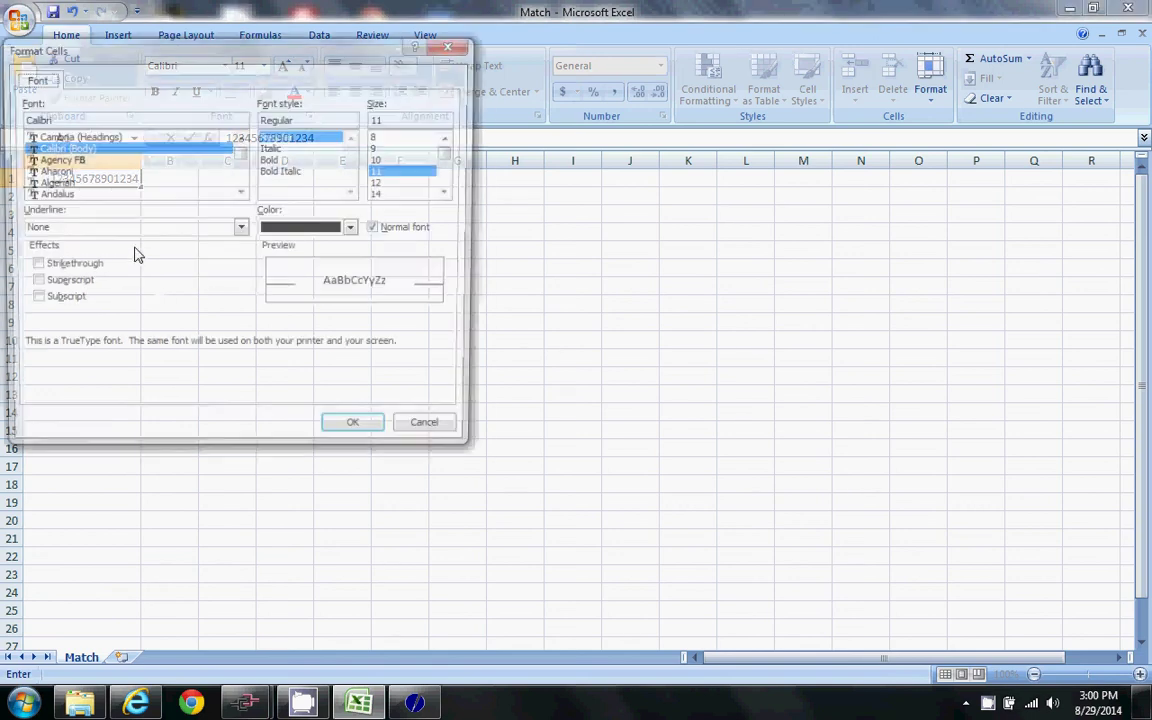
{"action": "key", "text": "Escape"}
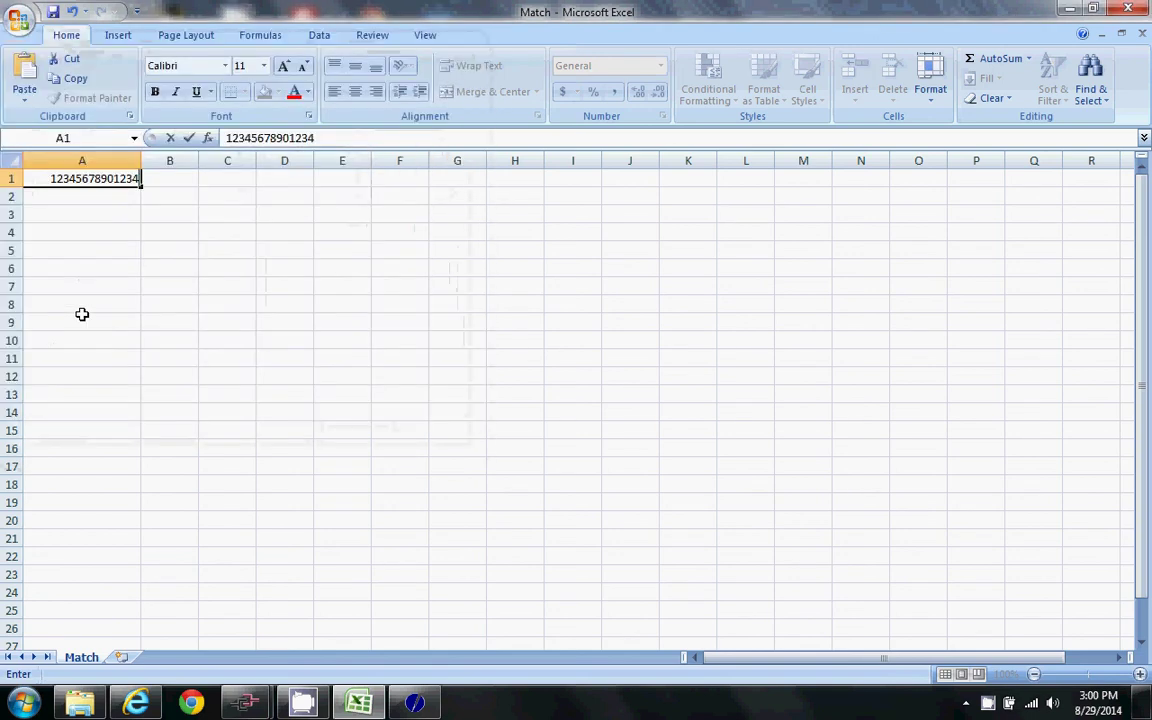
{"action": "left_click", "coordinate": [82, 314]}
{"action": "right_click", "coordinate": [87, 178]}
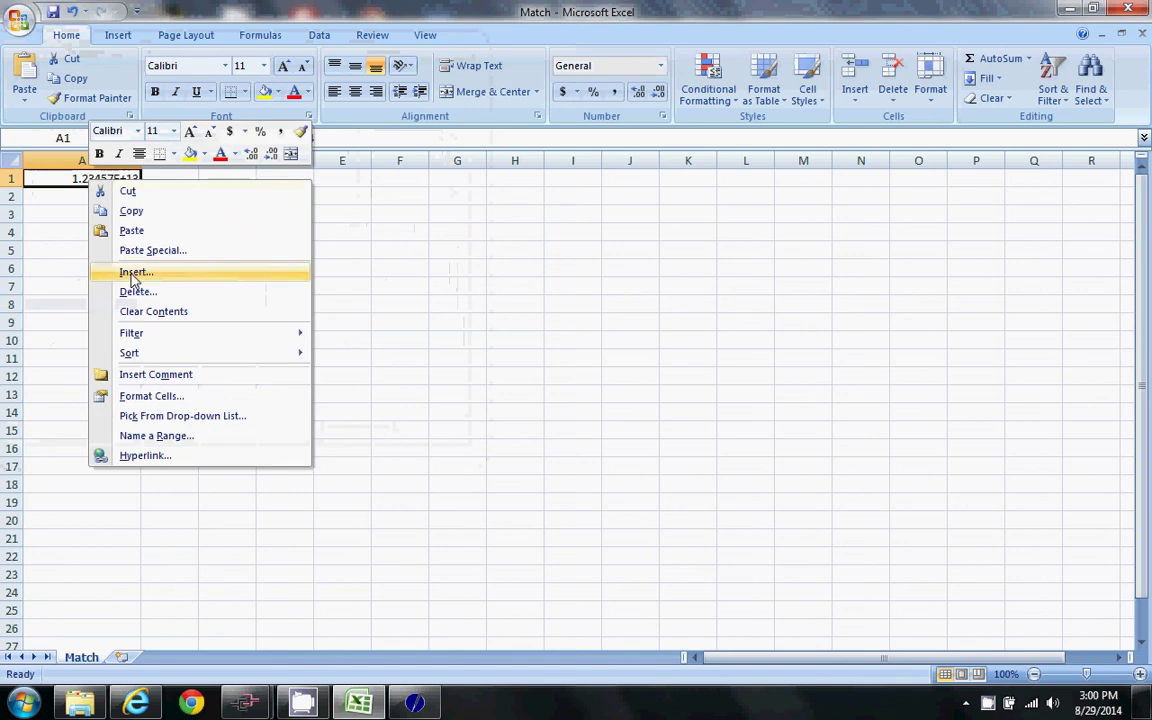
{"action": "left_click", "coordinate": [170, 396]}
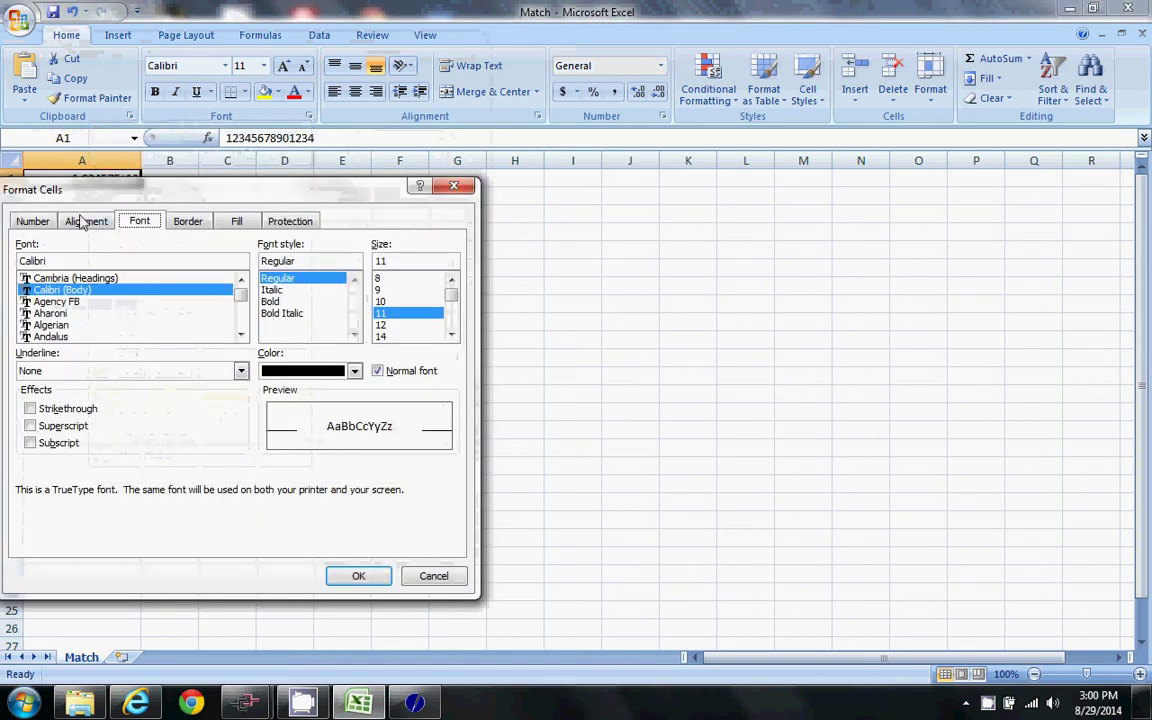
{"action": "left_click", "coordinate": [34, 221]}
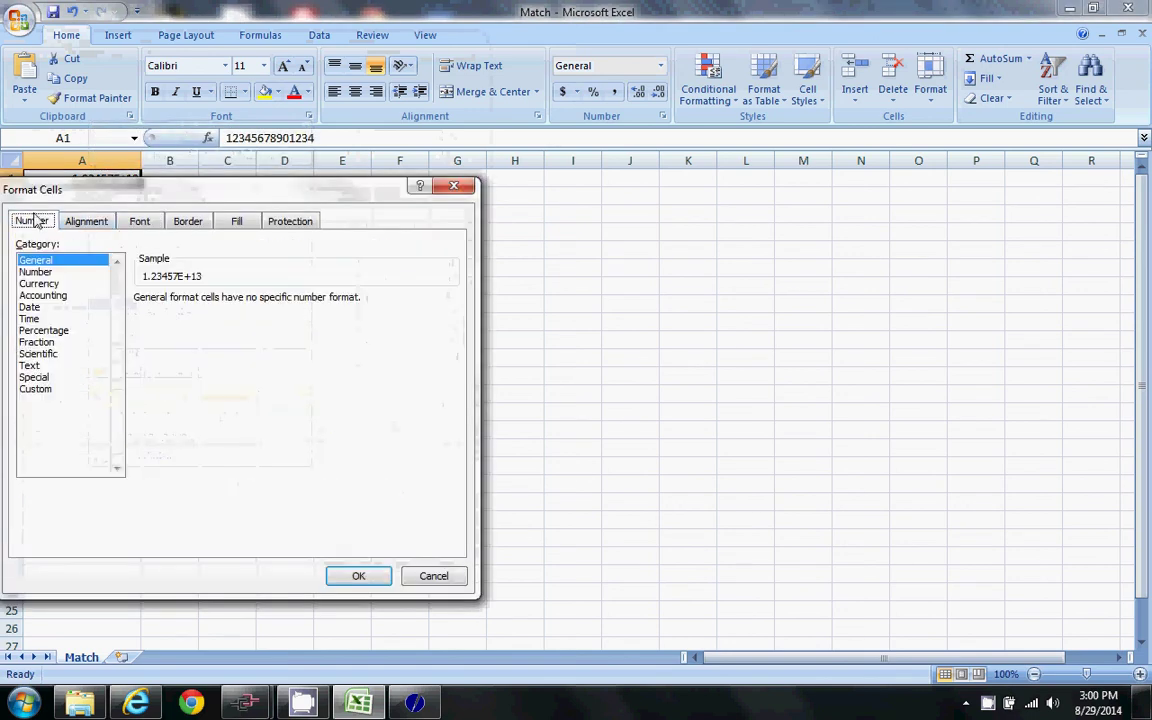
{"action": "left_click", "coordinate": [33, 365]}
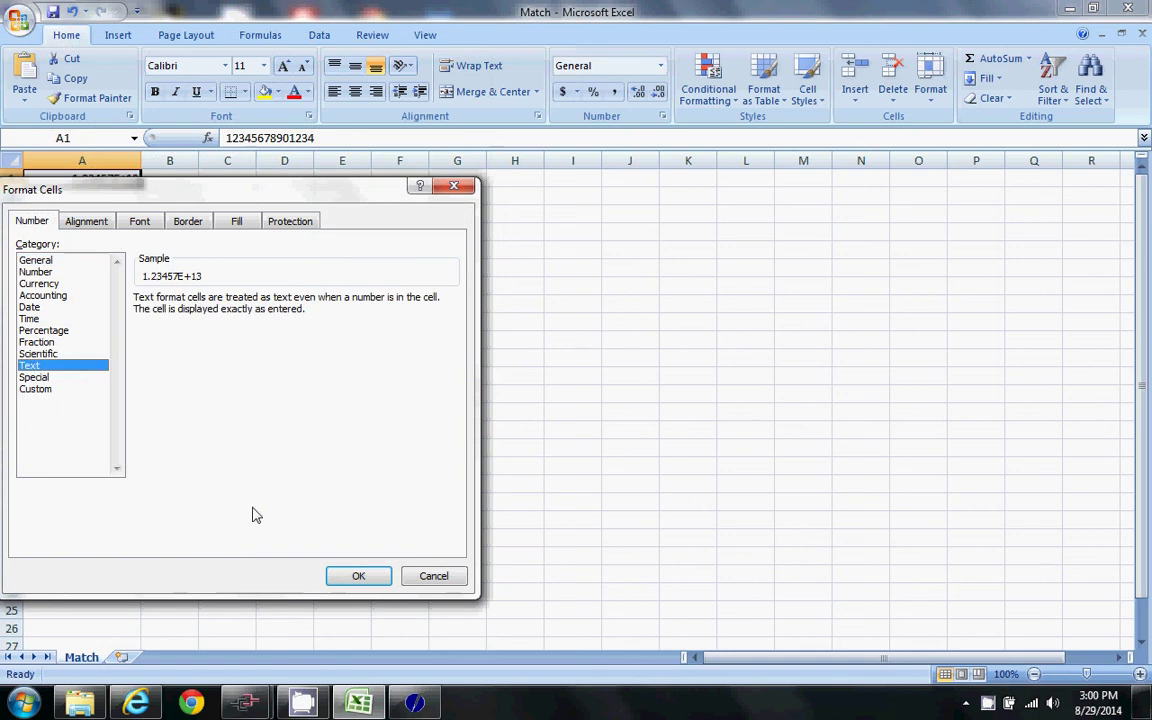
{"action": "left_click", "coordinate": [355, 577]}
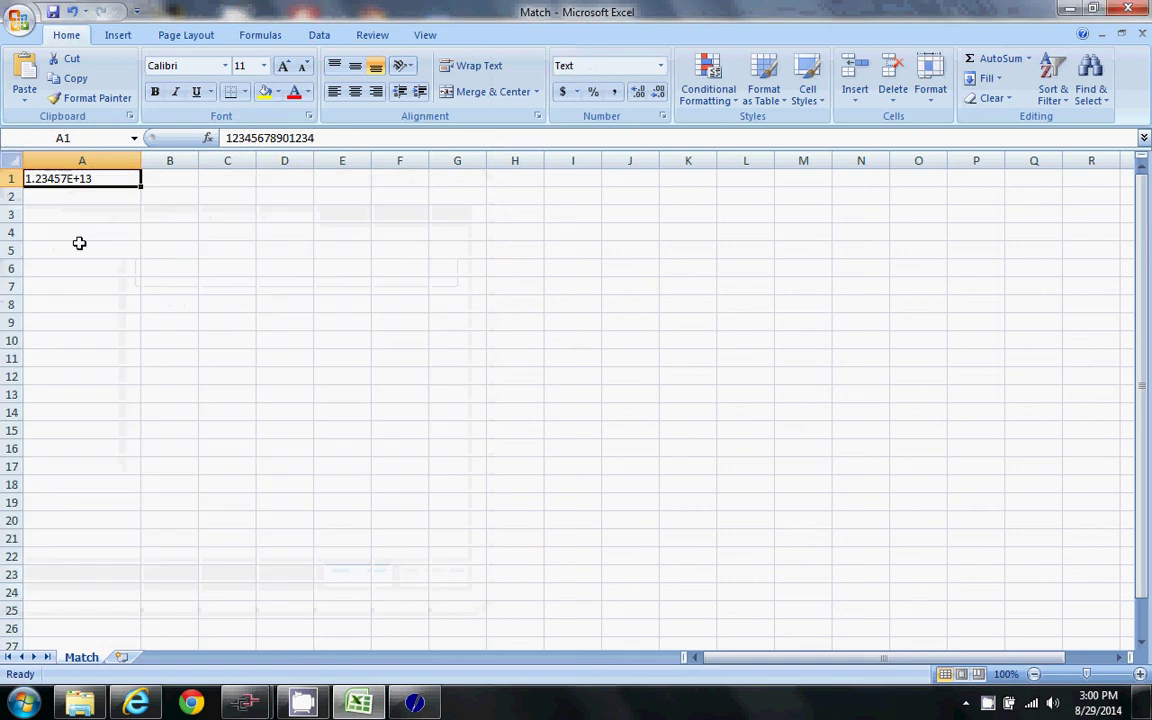
{"action": "type", "text": "1234567"}
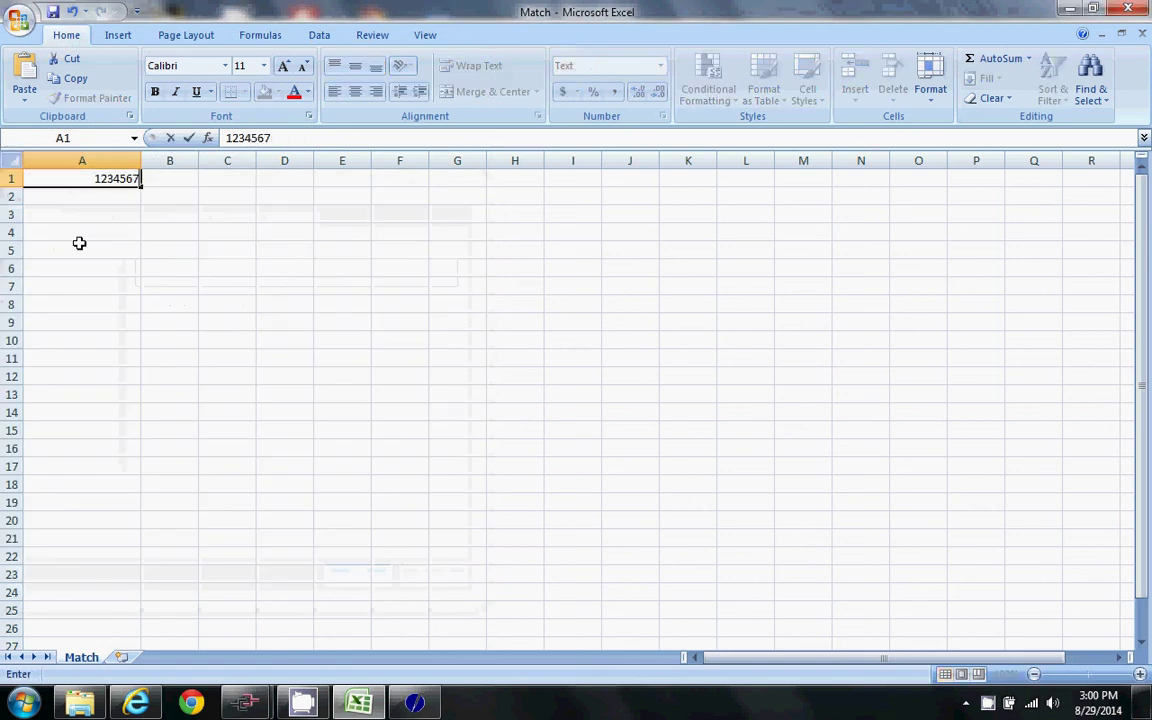
{"action": "type", "text": "8901234"}
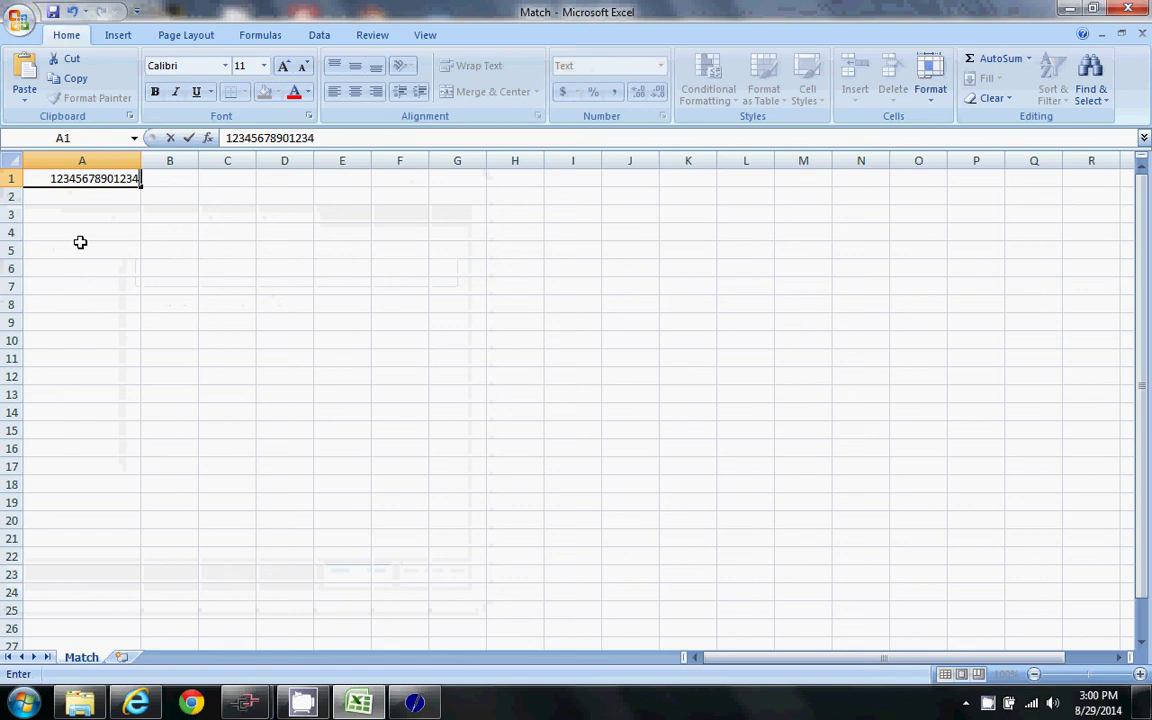
{"action": "key", "text": "Return"}
{"action": "left_click", "coordinate": [52, 12]}
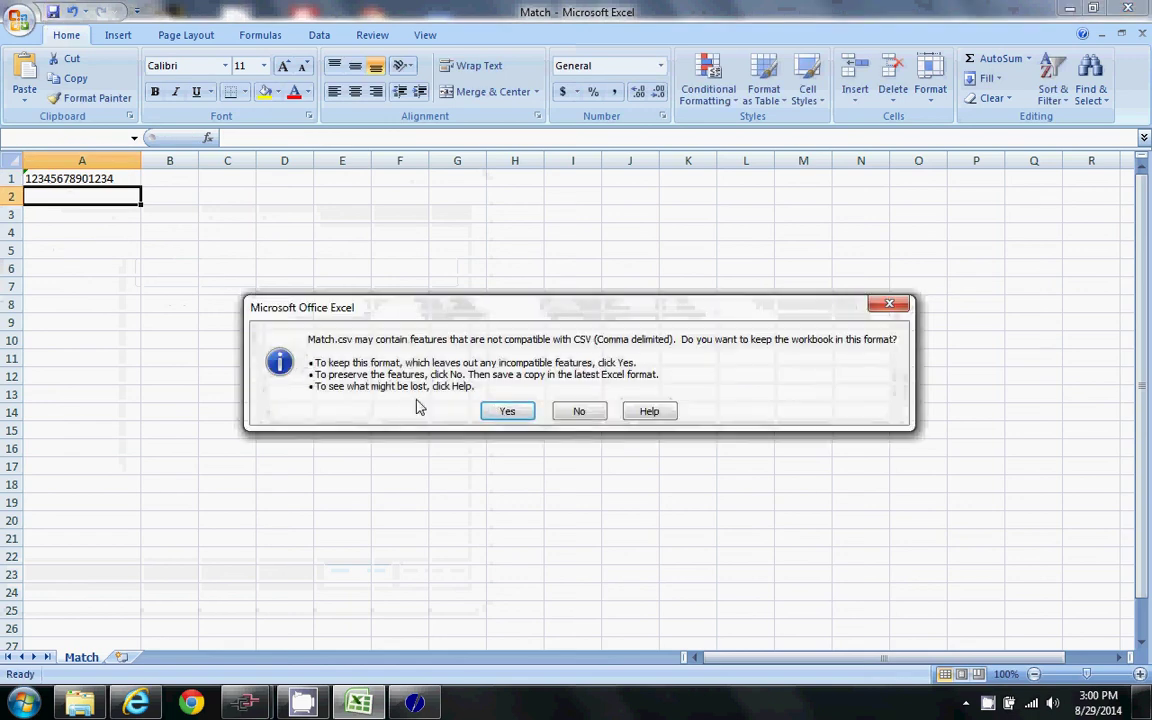
{"action": "left_click", "coordinate": [505, 413]}
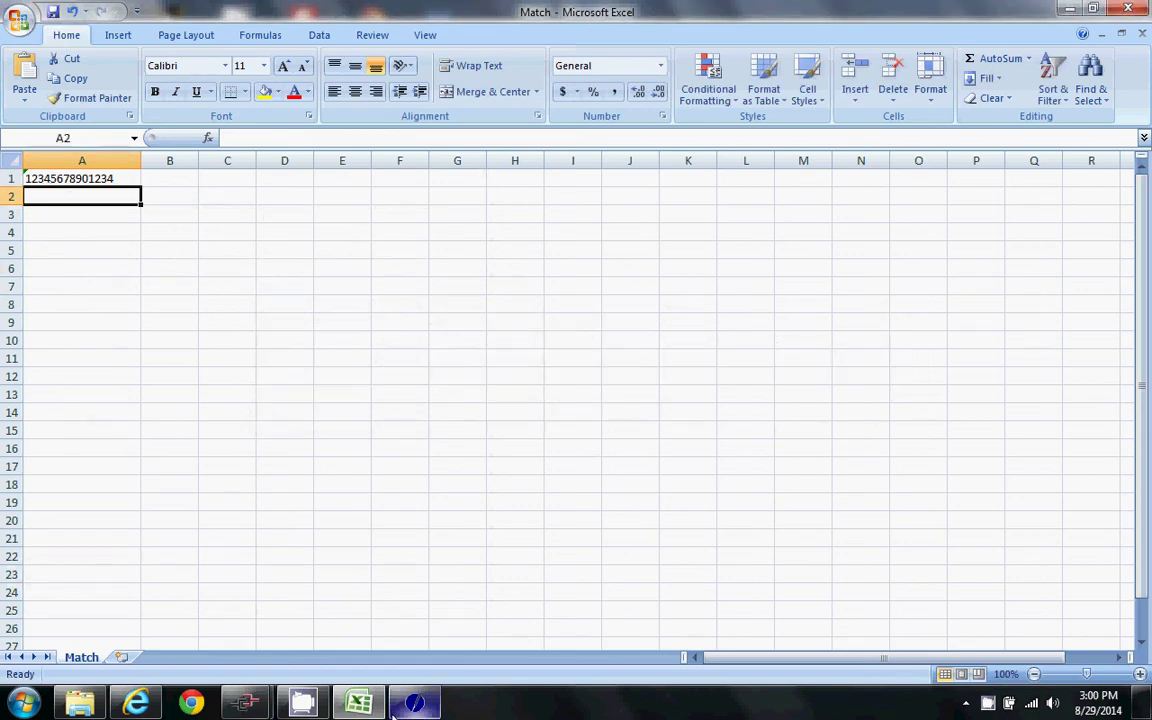
{"action": "key", "text": "alt+Tab"}
- Upload Match.csv from the local Barcode folder into the HMI's remote barcode folder
{"action": "left_click_drag", "start_coordinate": [44, 318], "coordinate": [620, 322]}
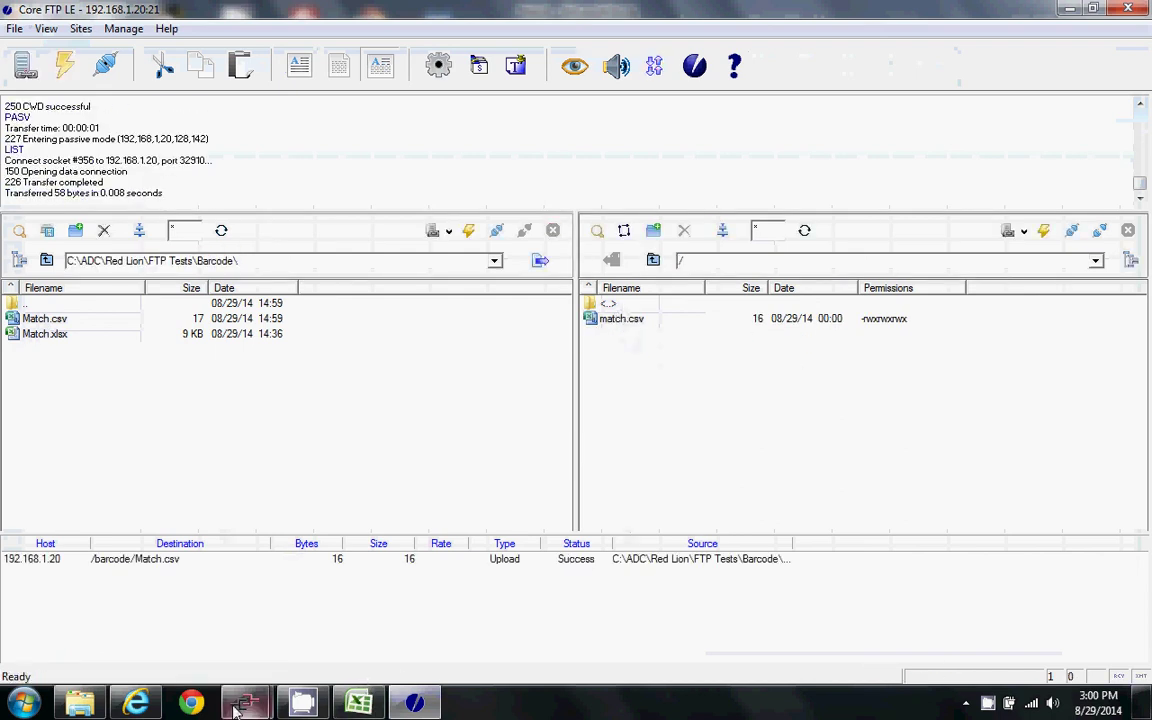
{"action": "left_click", "coordinate": [401, 645]}
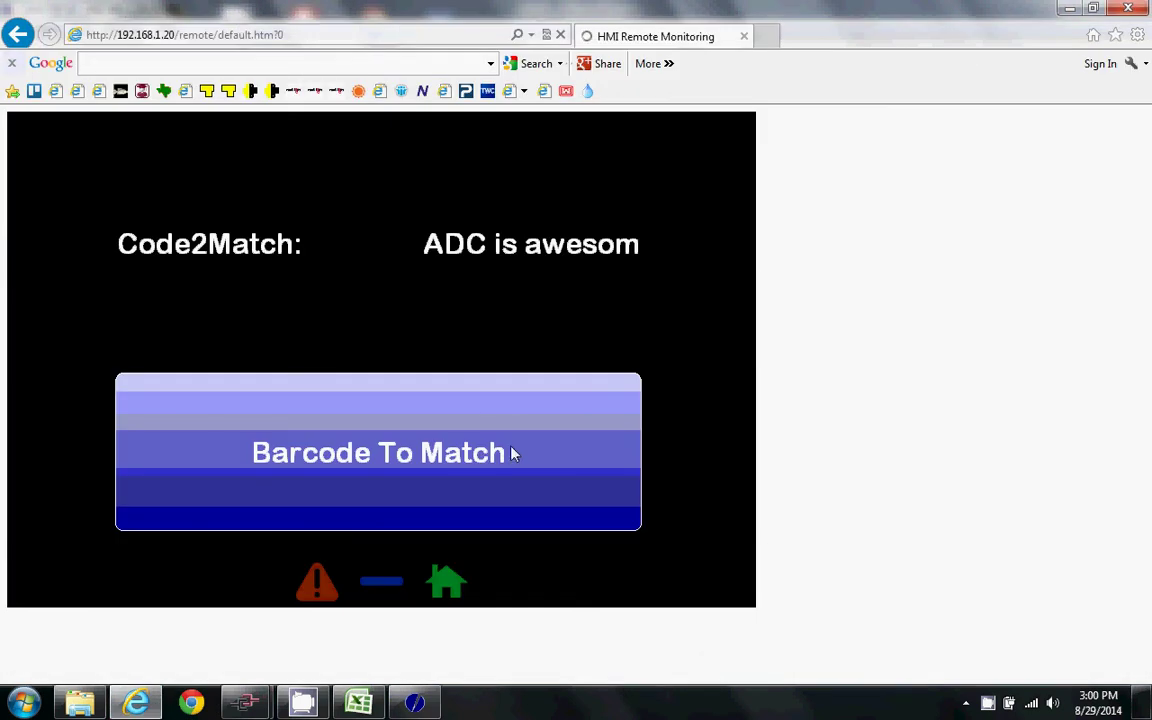
{"action": "left_click", "coordinate": [325, 431]}
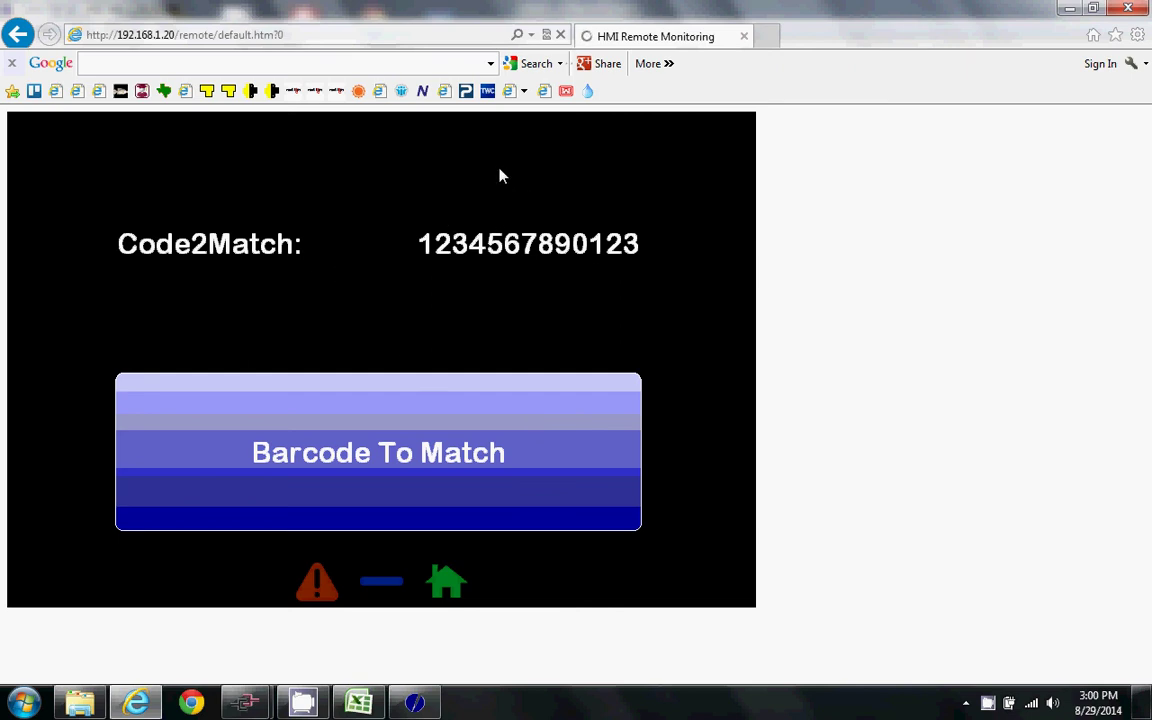
{"action": "key", "text": "alt+Tab"}
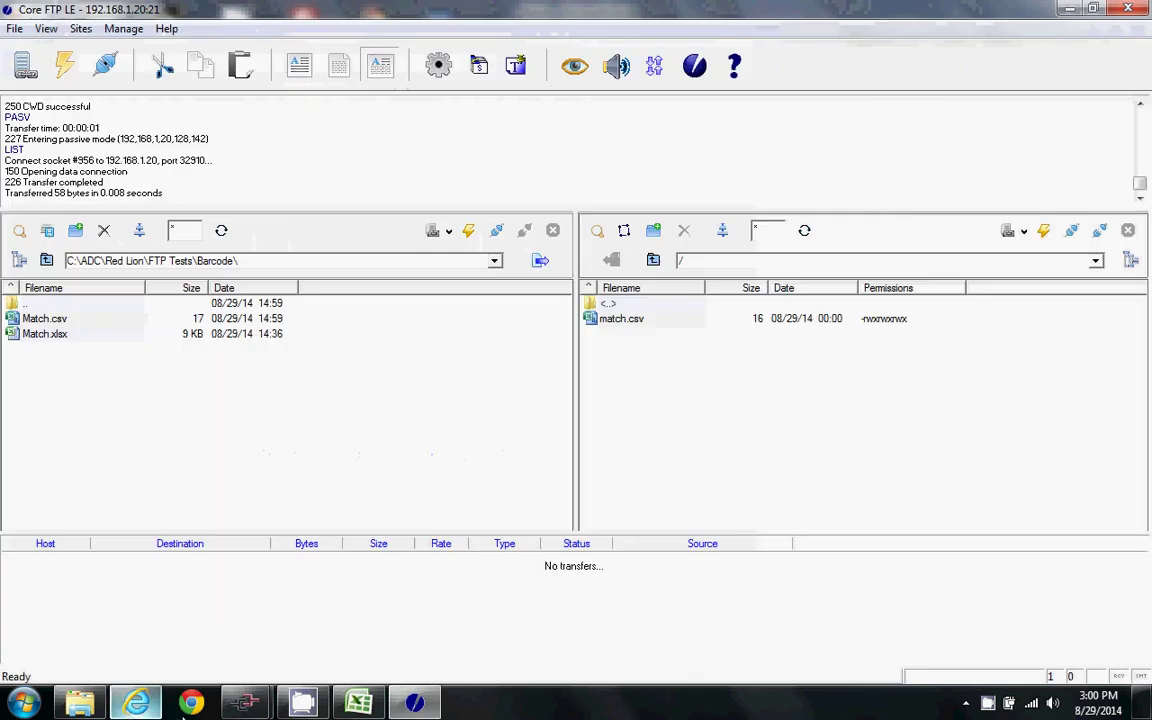
{"action": "key", "text": "alt+Tab"}
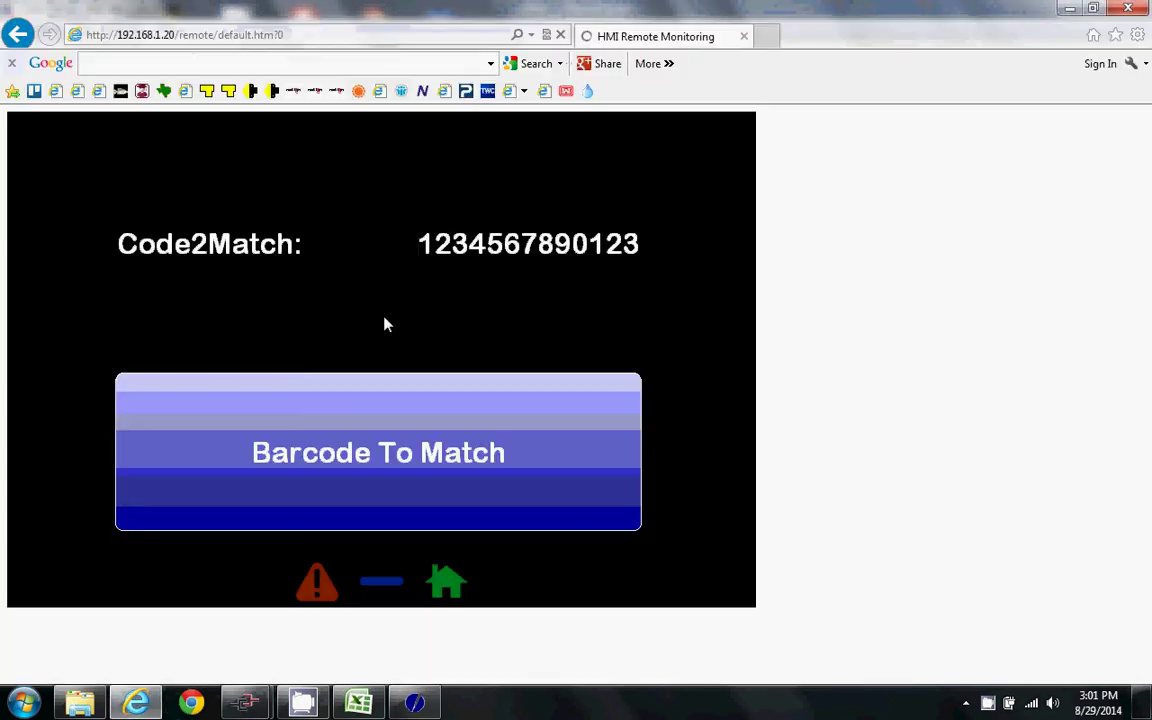
{"action": "key", "text": "ctrl+t"}
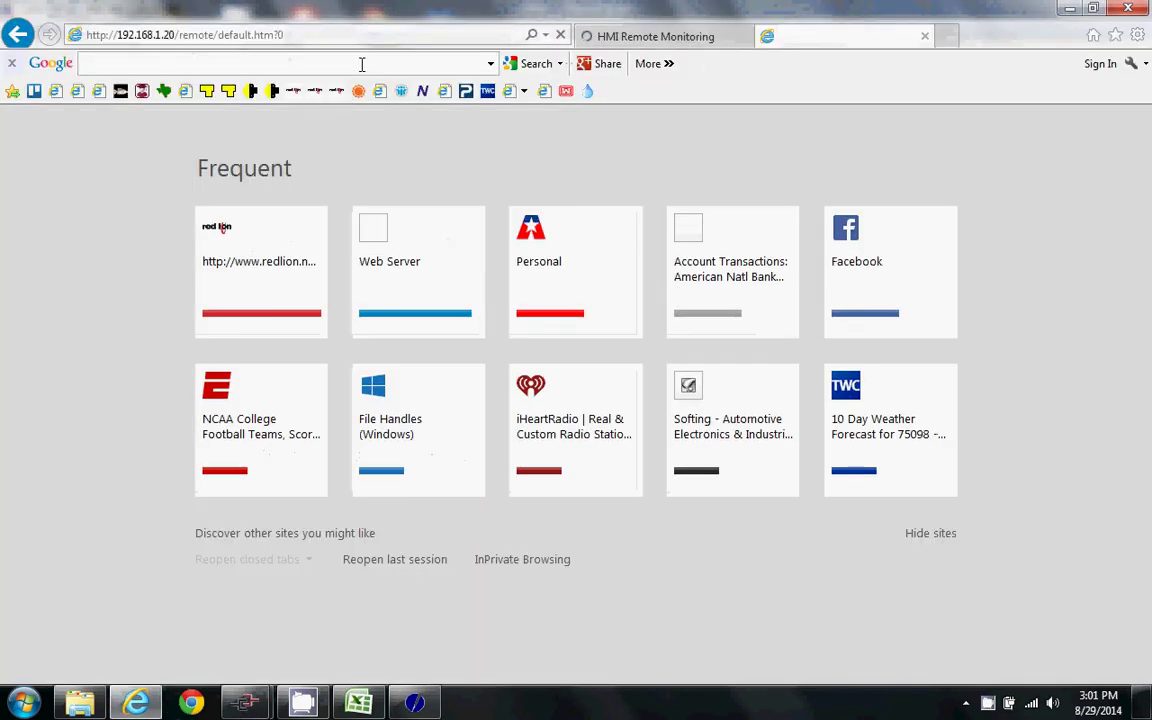
{"action": "type", "text": "ww.adcre"}
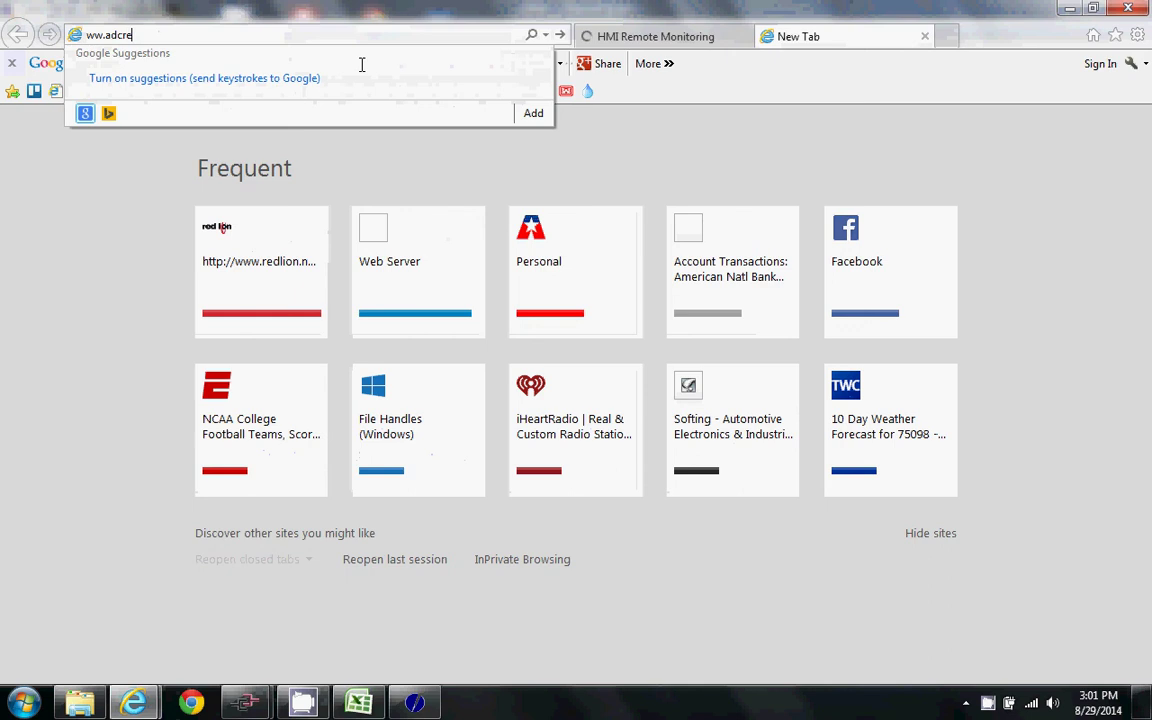
{"action": "type", "text": "ps.com"}
{"action": "key", "text": "Return"}
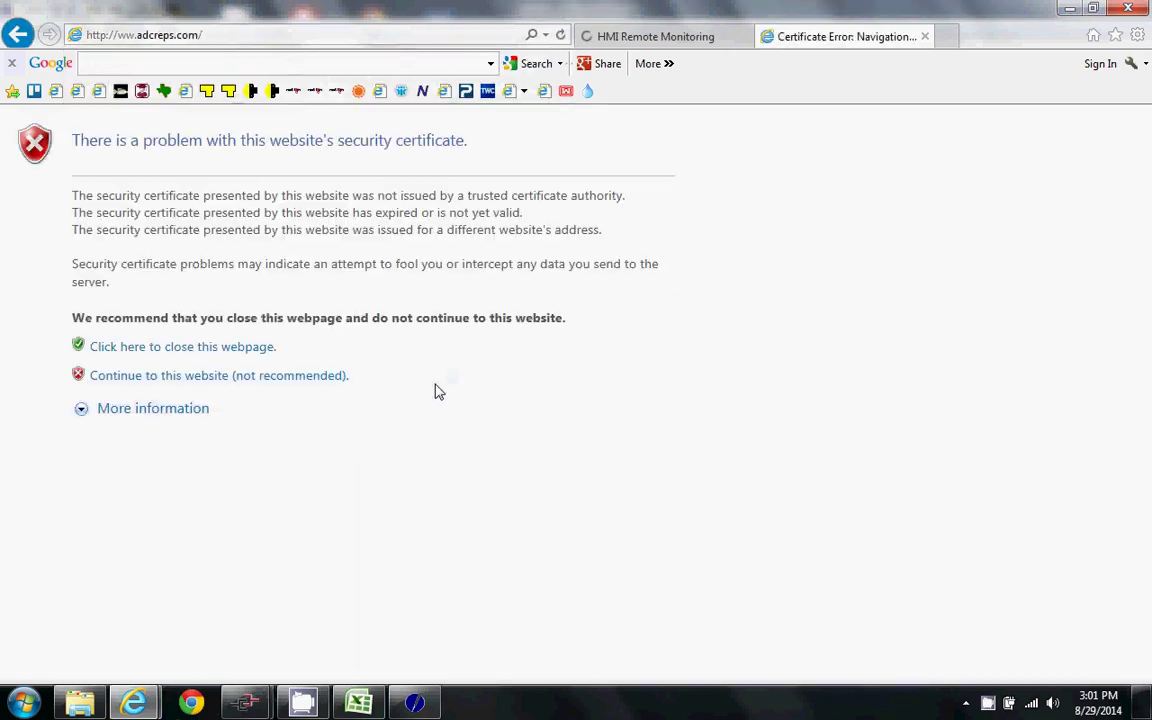
{"action": "left_click", "coordinate": [120, 35]}
{"action": "left_click", "coordinate": [121, 34]}
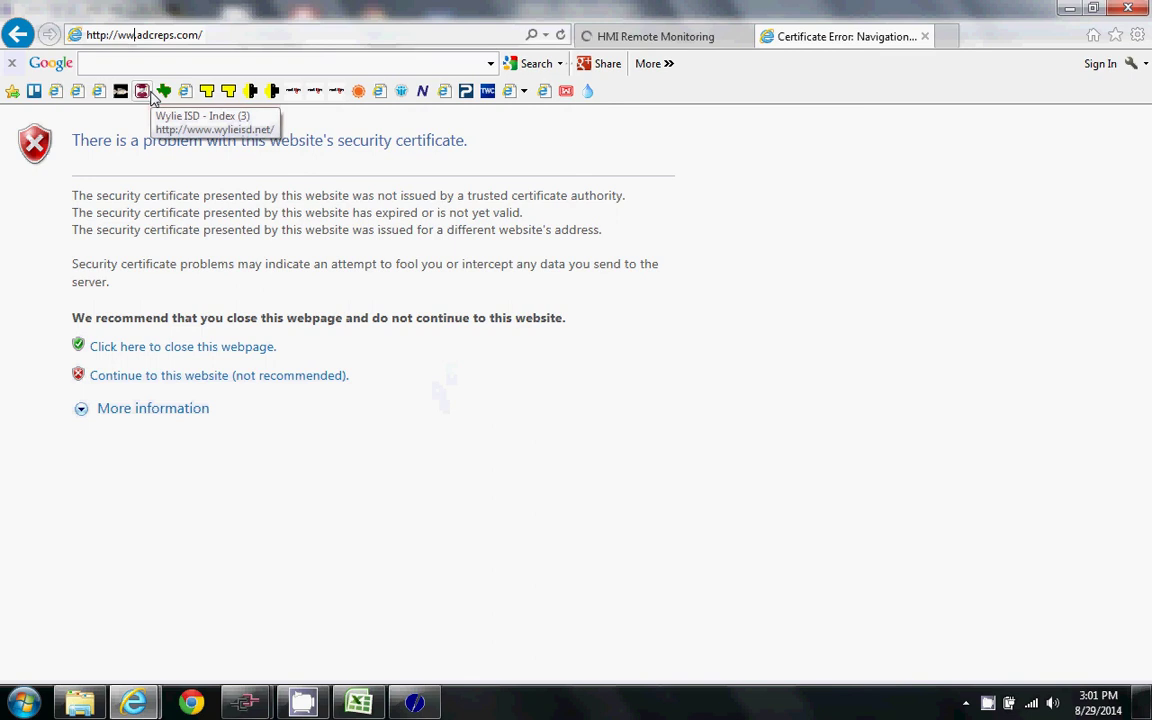
{"action": "type", "text": "w"}
{"action": "key", "text": "Return"}
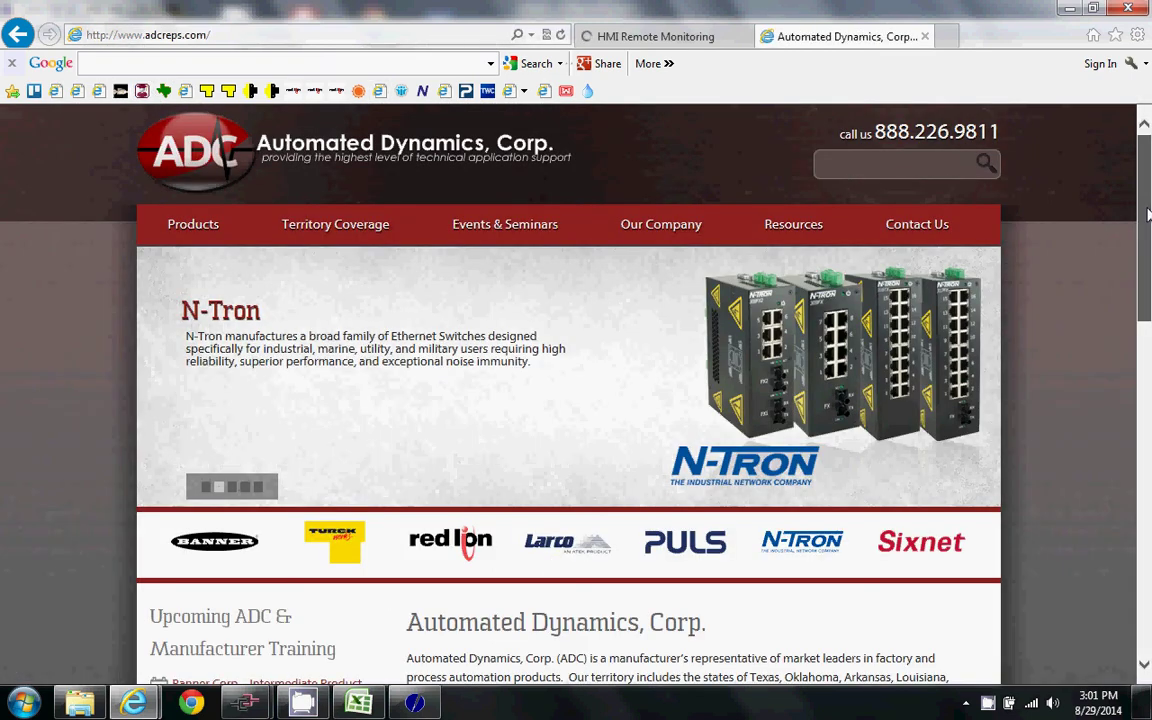
{"action": "scroll", "coordinate": [926, 458], "scroll_direction": "down", "scroll_amount": 2}
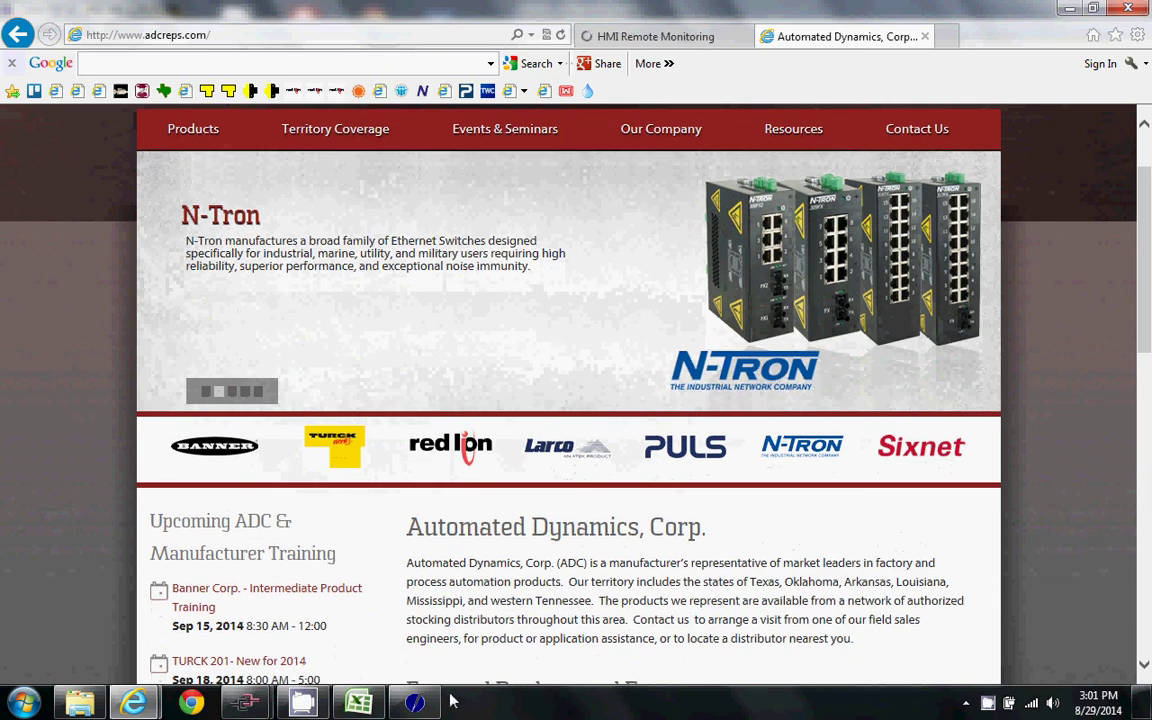